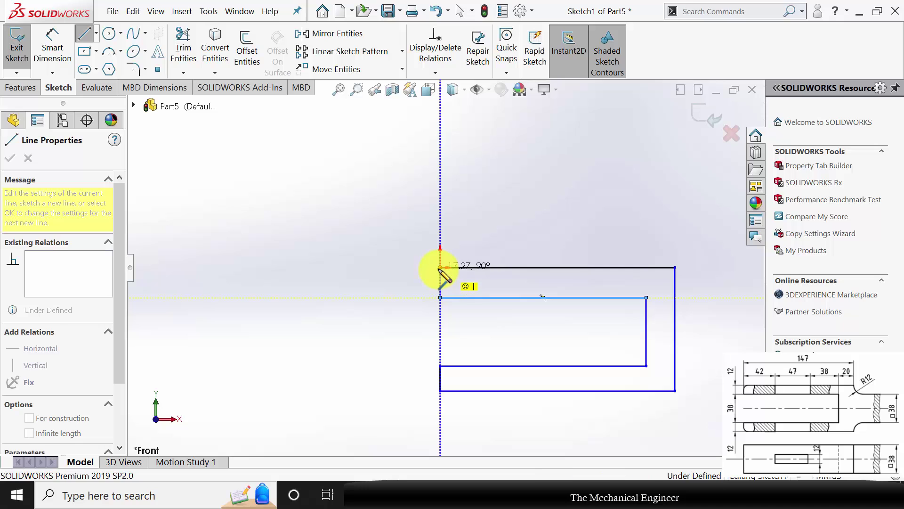
# Step: Close the U-shaped profile at the origin and dimension its overall length as 147 mm
pyautogui.click(440, 267)
pyautogui.click(52, 47)
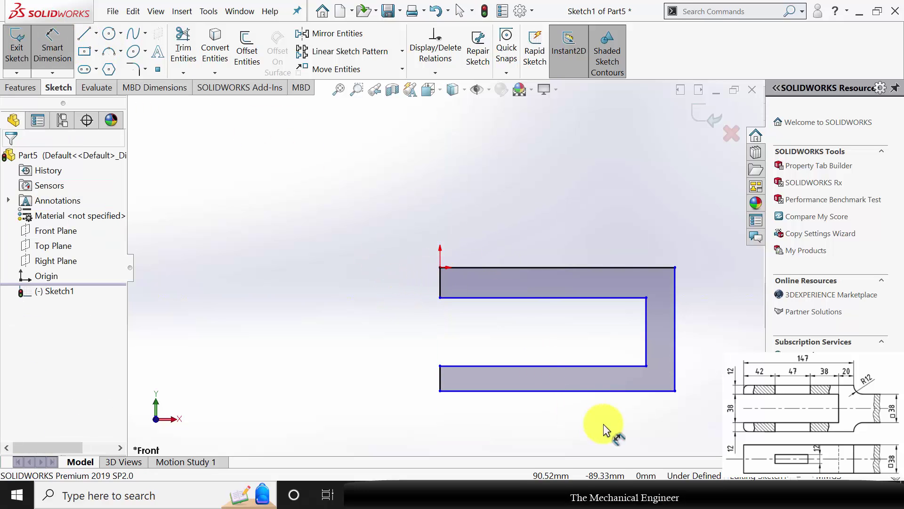
pyautogui.click(569, 391)
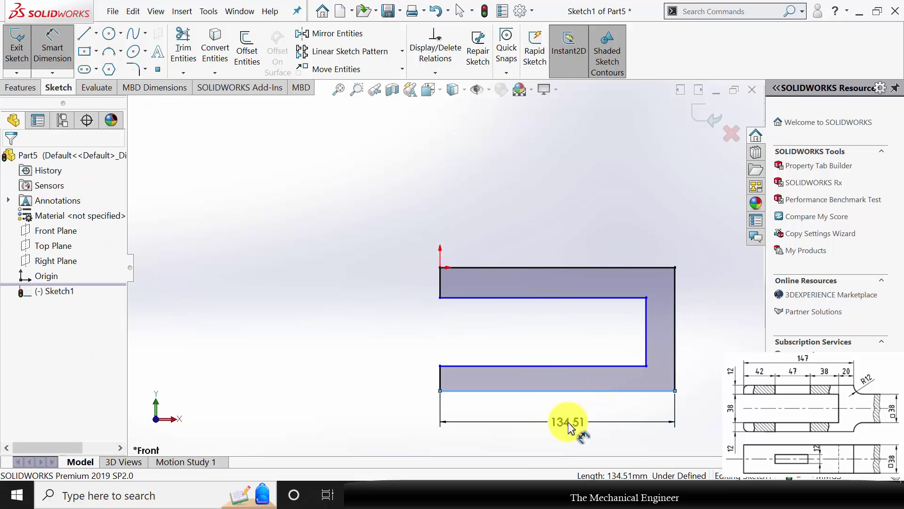
pyautogui.click(568, 422)
pyautogui.write('147')
pyautogui.press('Return')
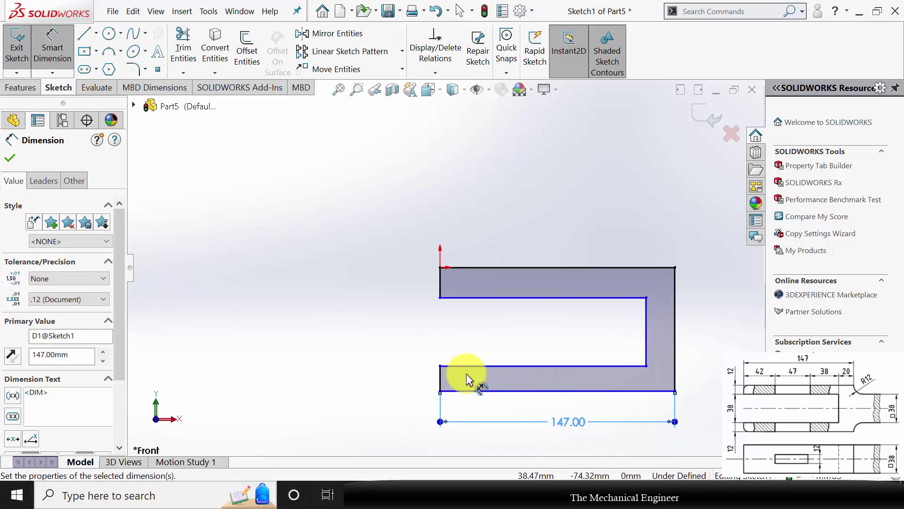
# Step: Dimension the thickness of both the lower and upper arms of the U-profile as 12 mm
pyautogui.click(440, 380)
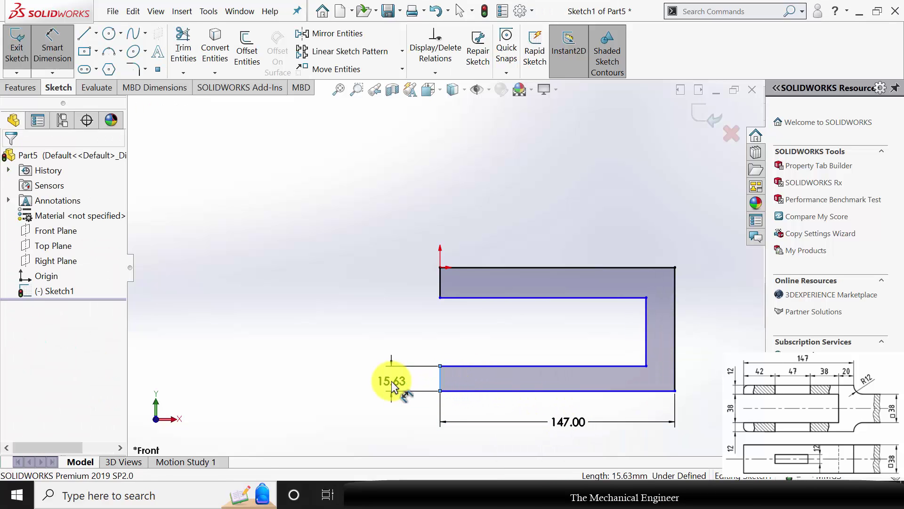
pyautogui.click(391, 380)
pyautogui.write('12')
pyautogui.press('Return')
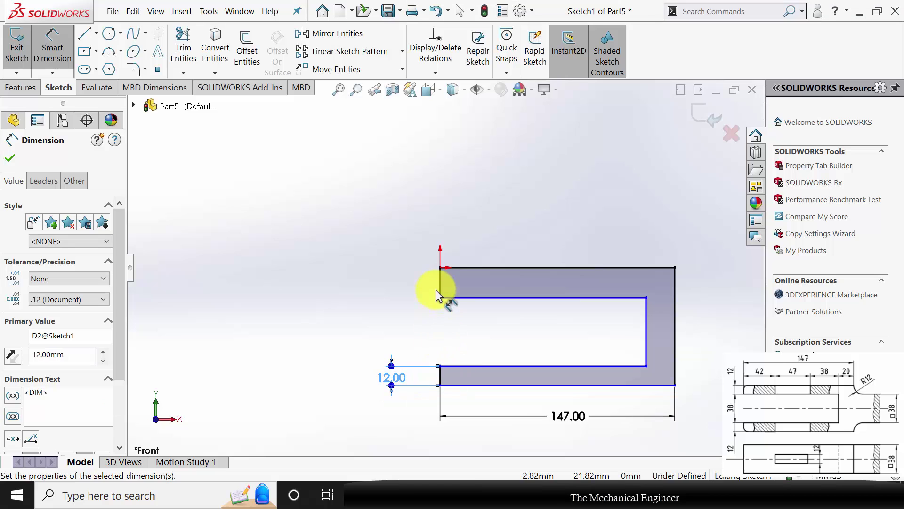
pyautogui.click(441, 286)
pyautogui.click(387, 284)
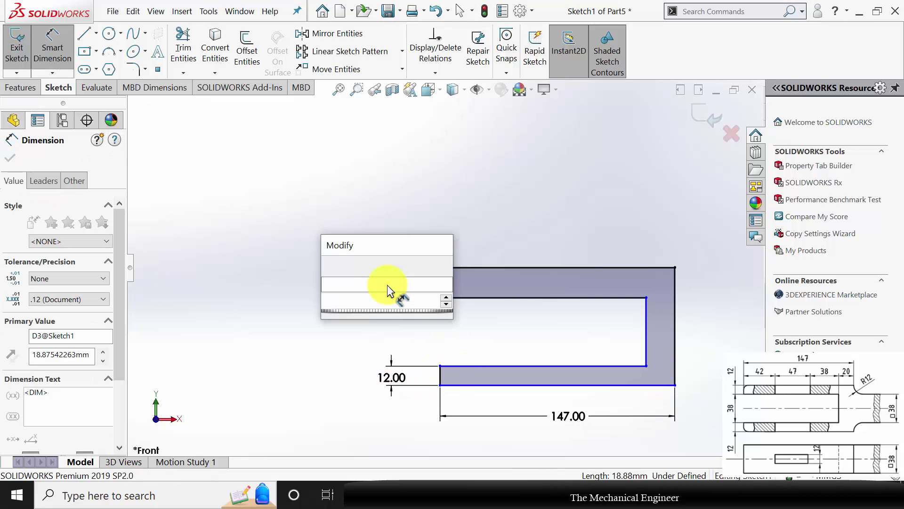
pyautogui.write('12')
pyautogui.press('Return')
# Step: Dimension the gap between the inner edges of the two arms as 38 mm
pyautogui.click(492, 288)
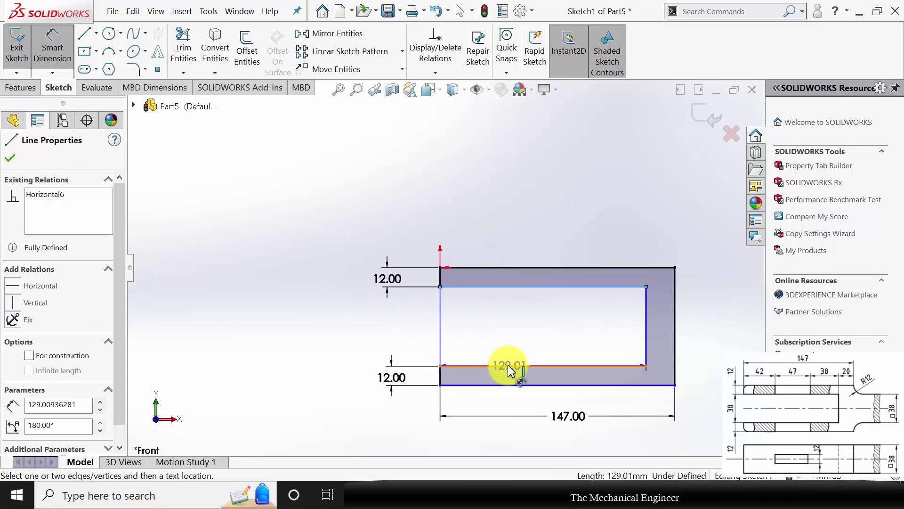
pyautogui.click(510, 366)
pyautogui.click(459, 321)
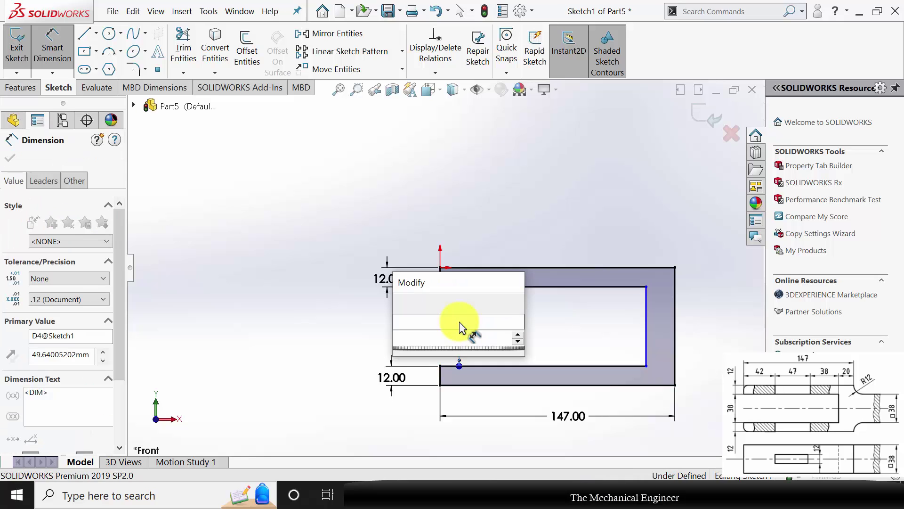
pyautogui.write('38')
pyautogui.press('Return')
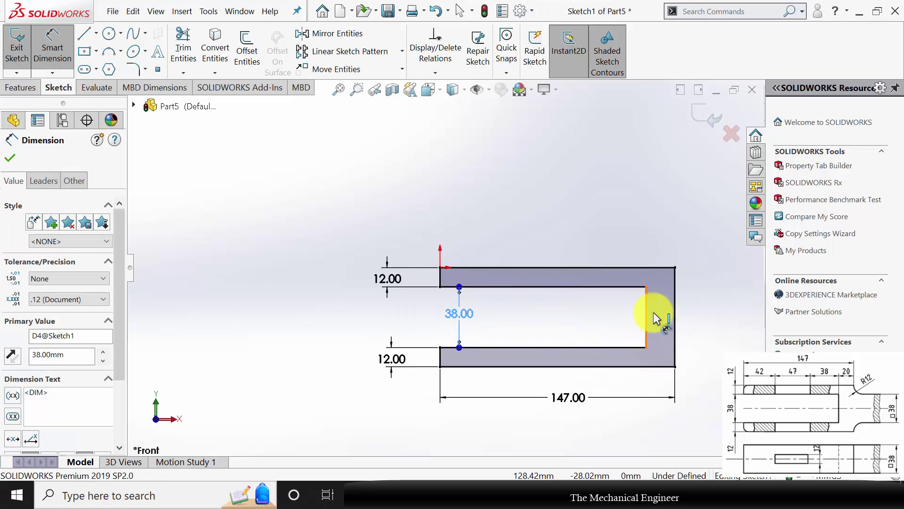
# Step: Dimension the thickness of the vertical web at the closed end of the profile as 20 mm
pyautogui.click(654, 312)
pyautogui.click(674, 307)
pyautogui.click(663, 202)
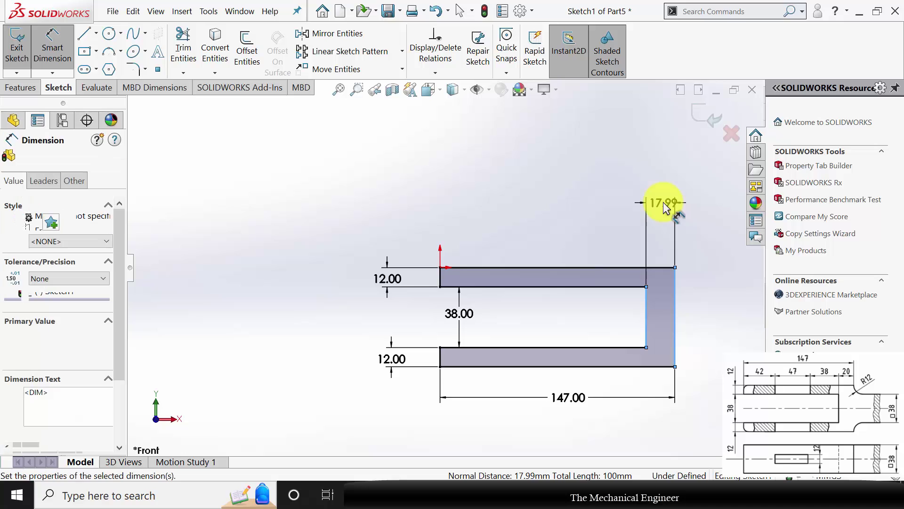
pyautogui.write('20')
pyautogui.press('Return')
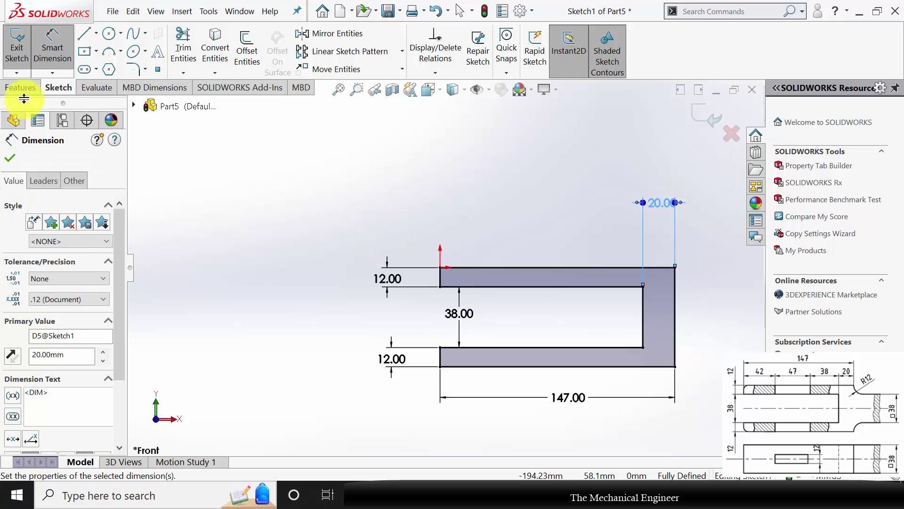
# Step: Extrude the U-shaped profile as a blind boss with a depth of 38 mm
pyautogui.click(24, 89)
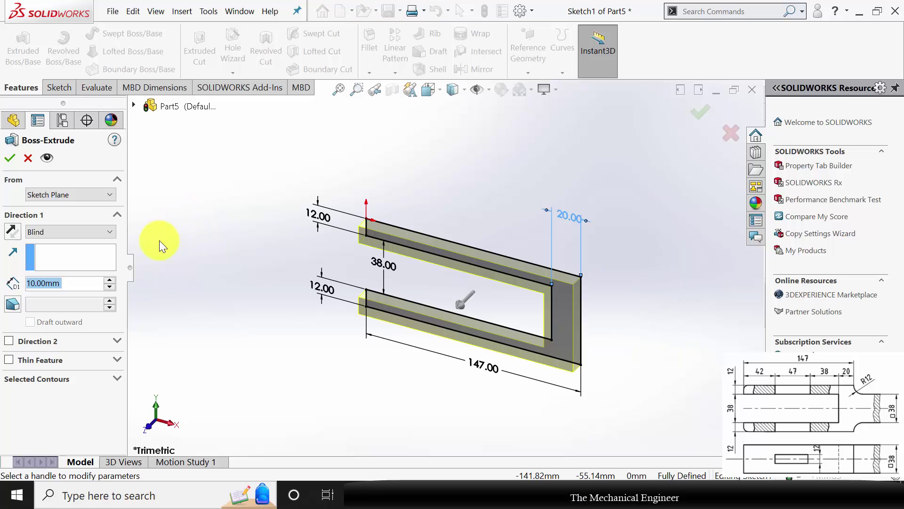
pyautogui.write('38')
pyautogui.press('Return')
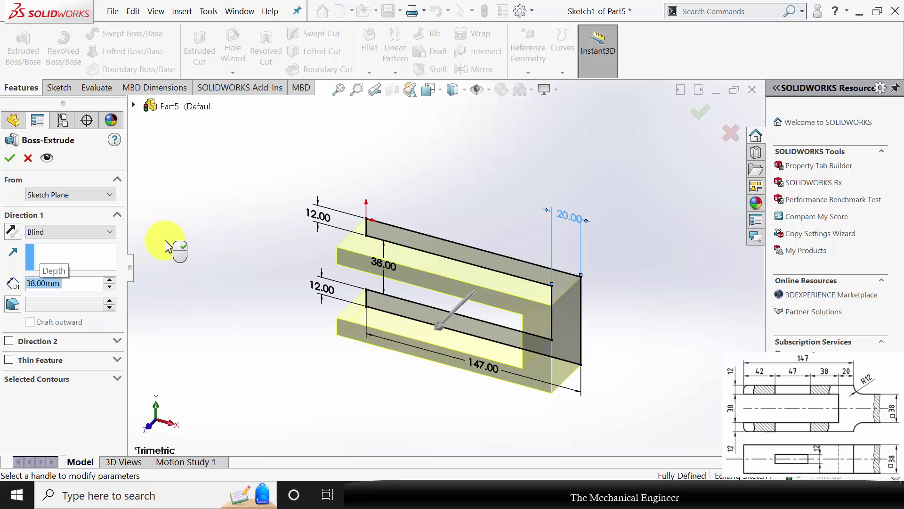
pyautogui.click(10, 158)
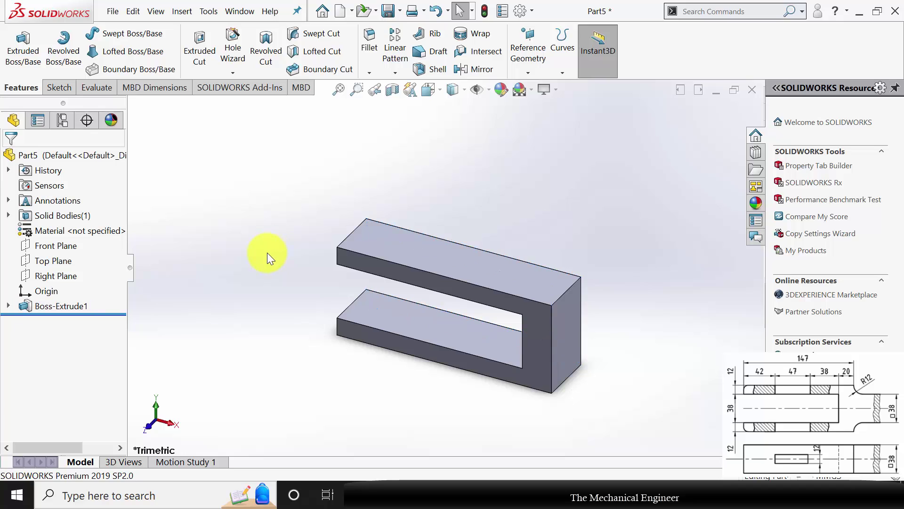
# Step: Sketch a center rectangle about 44 by 10 mm near the middle of the fork's upper face
pyautogui.click(486, 260)
pyautogui.click(510, 229)
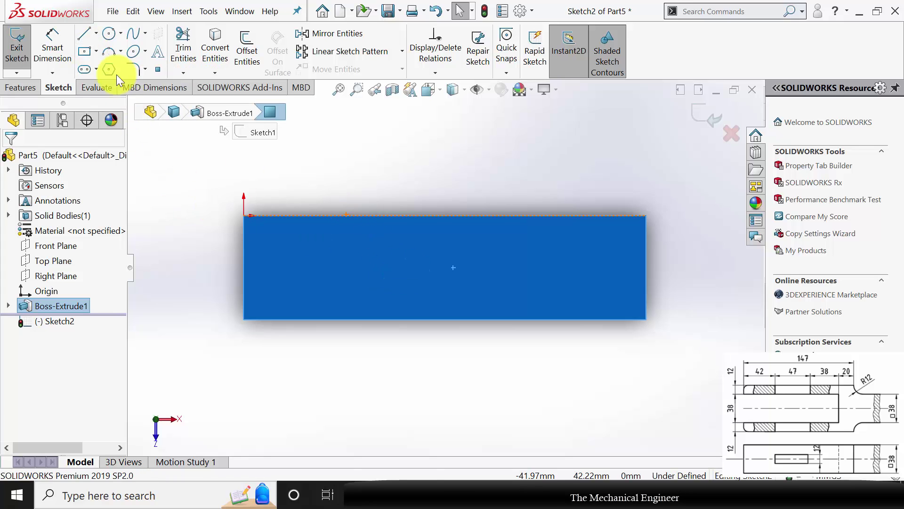
pyautogui.click(80, 50)
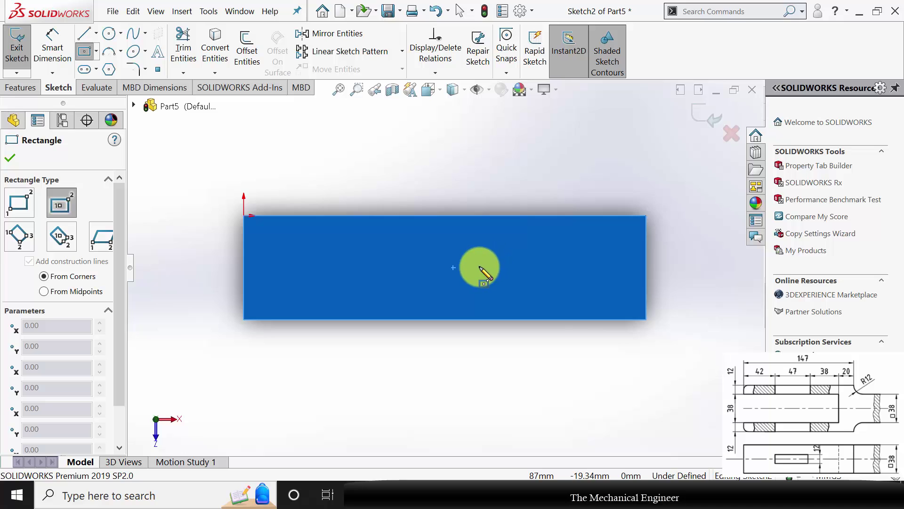
pyautogui.click(462, 267)
pyautogui.click(540, 253)
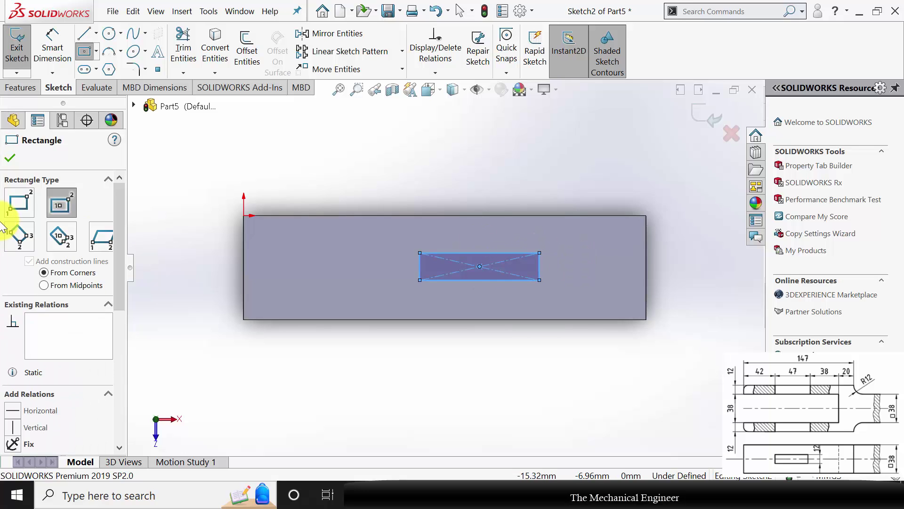
pyautogui.click(10, 158)
# Step: Dimension the sketched rectangle as 12 mm wide and 47 mm long
pyautogui.click(65, 41)
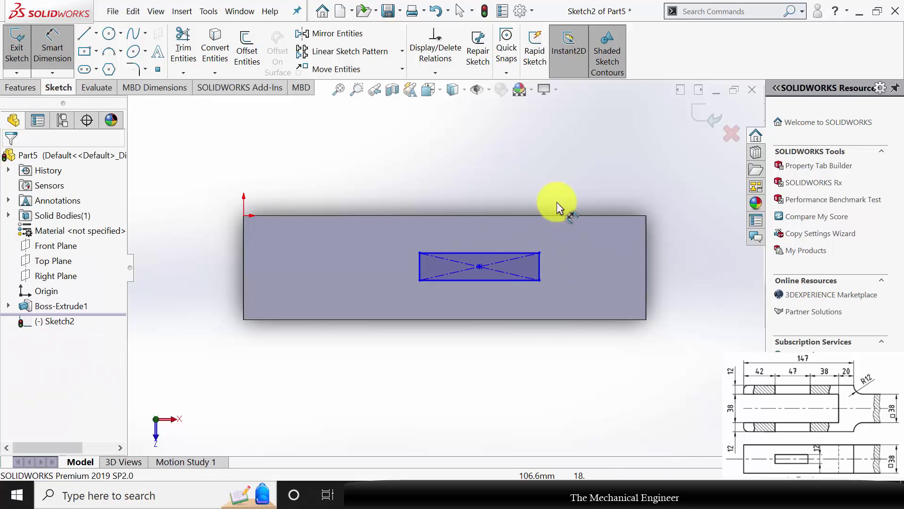
pyautogui.click(419, 265)
pyautogui.click(346, 262)
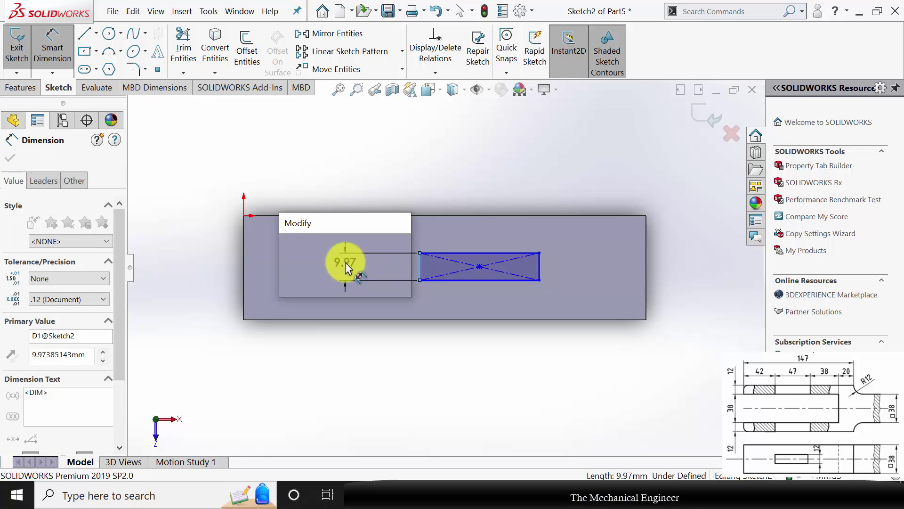
pyautogui.write('12')
pyautogui.press('Return')
pyautogui.click(453, 286)
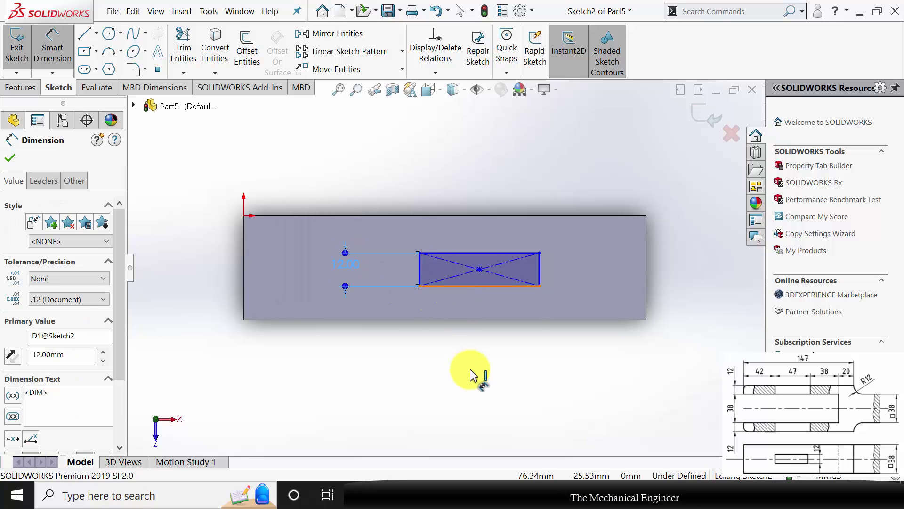
pyautogui.click(470, 369)
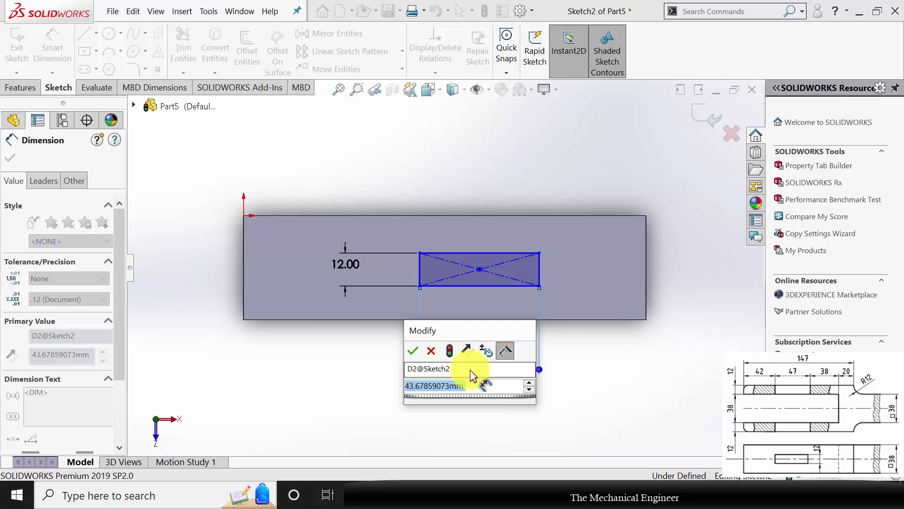
pyautogui.write('47')
pyautogui.press('Return')
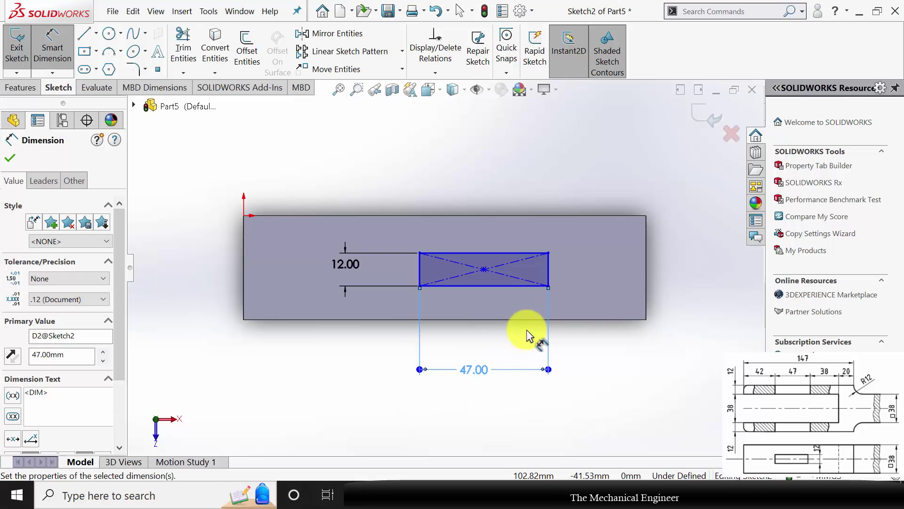
# Step: Dimension the distance from the rectangle's near short side to the face's closed-end edge as 38+20 mm
pyautogui.click(549, 263)
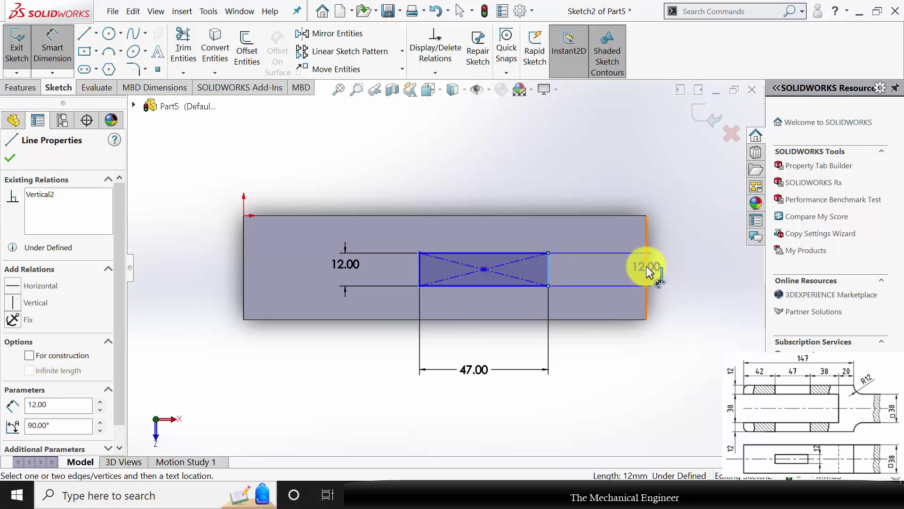
pyautogui.click(646, 271)
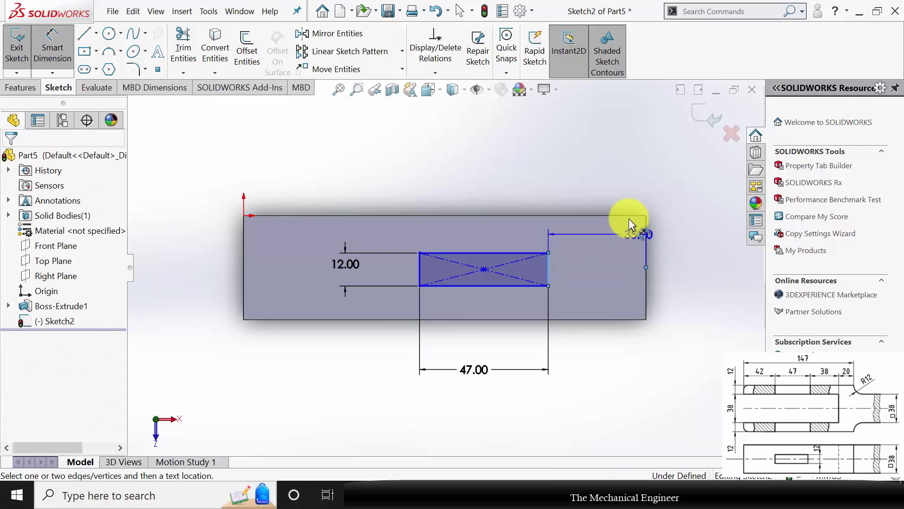
pyautogui.click(608, 168)
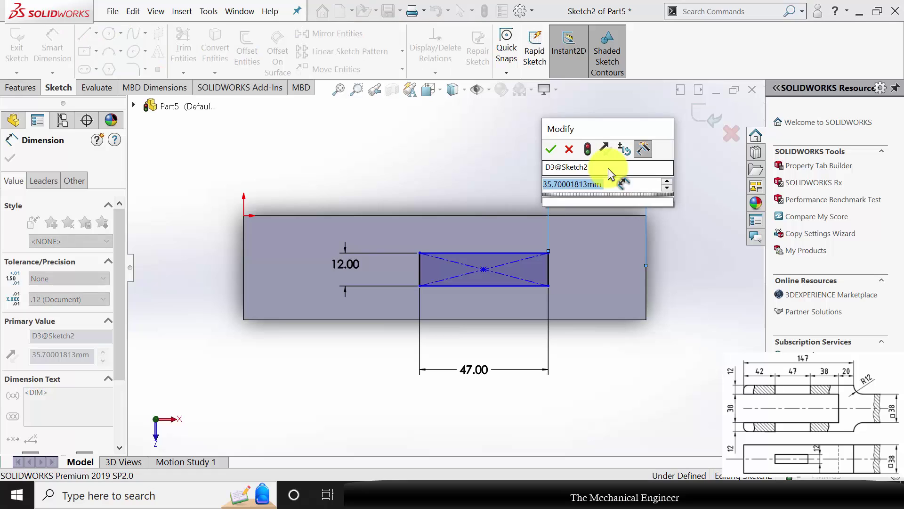
pyautogui.write('38+20')
pyautogui.press('Return')
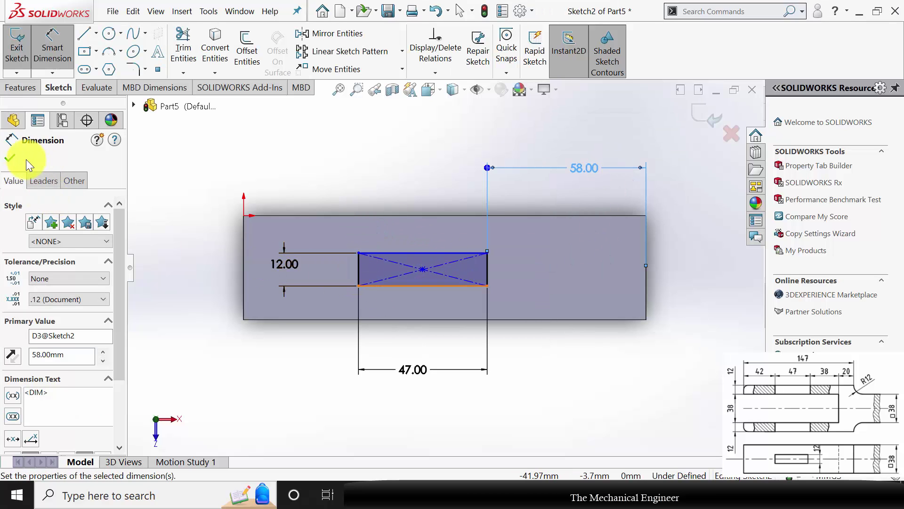
# Step: Dimension the rectangle's center point 19 mm from the long edge of the face through the origin
pyautogui.click(411, 215)
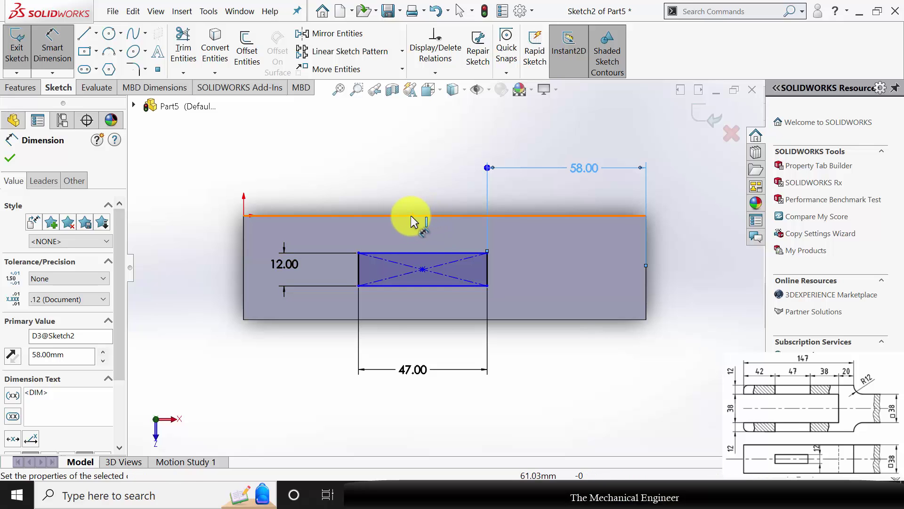
pyautogui.click(423, 267)
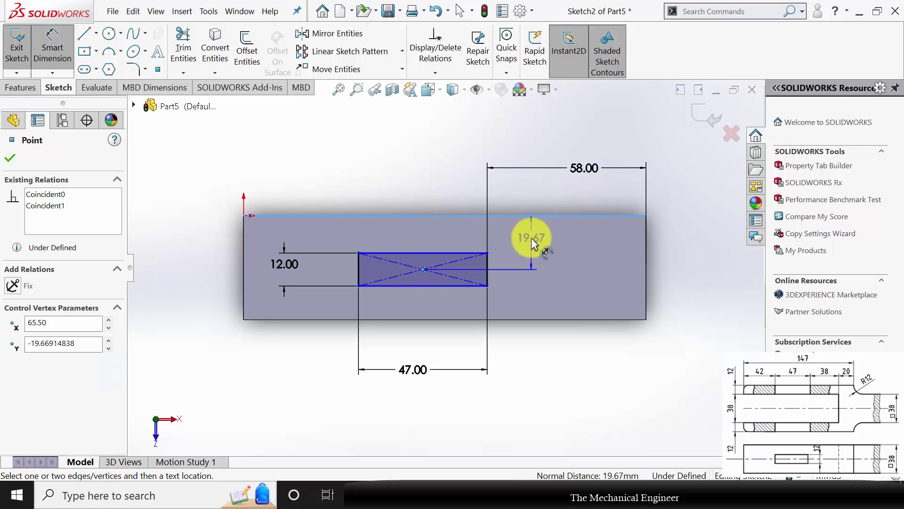
pyautogui.click(531, 238)
pyautogui.write('19')
pyautogui.press('Return')
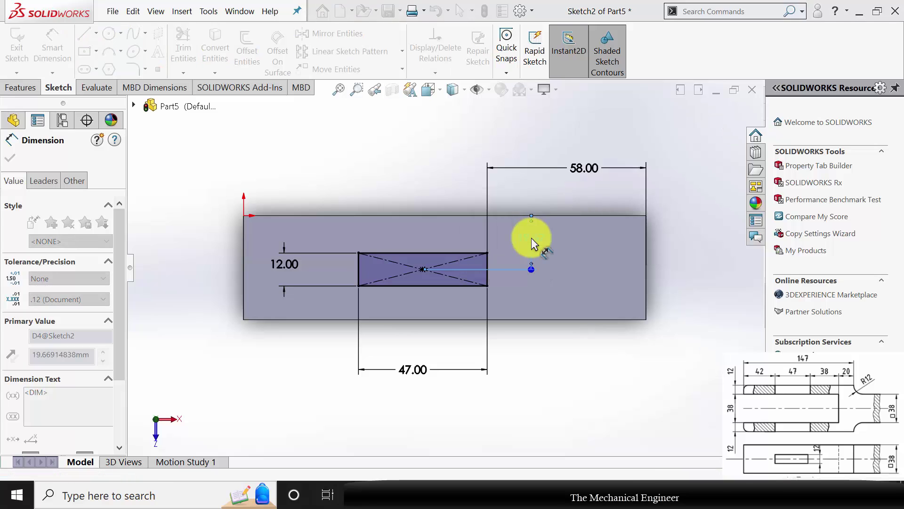
pyautogui.click(10, 159)
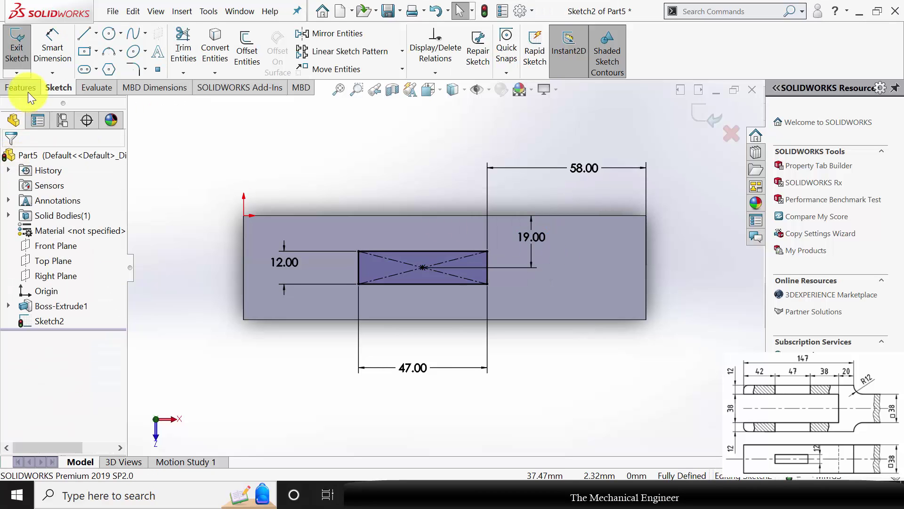
# Step: Cut the rectangular slot through both arms with an Extruded Cut set to Through All
pyautogui.click(27, 89)
pyautogui.click(202, 50)
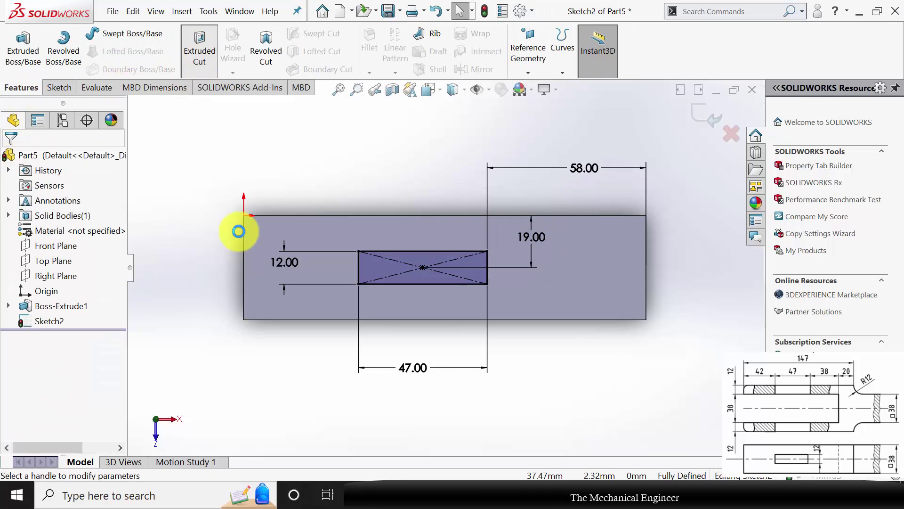
pyautogui.click(59, 233)
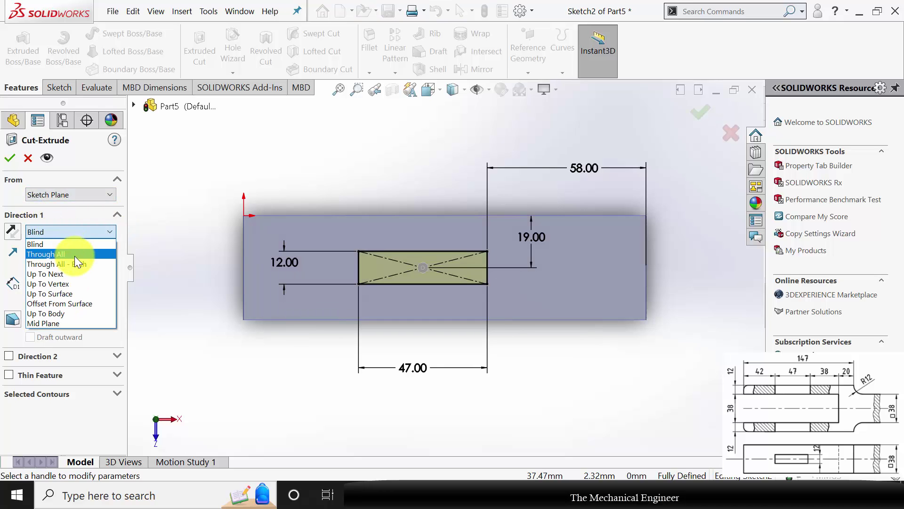
pyautogui.click(71, 258)
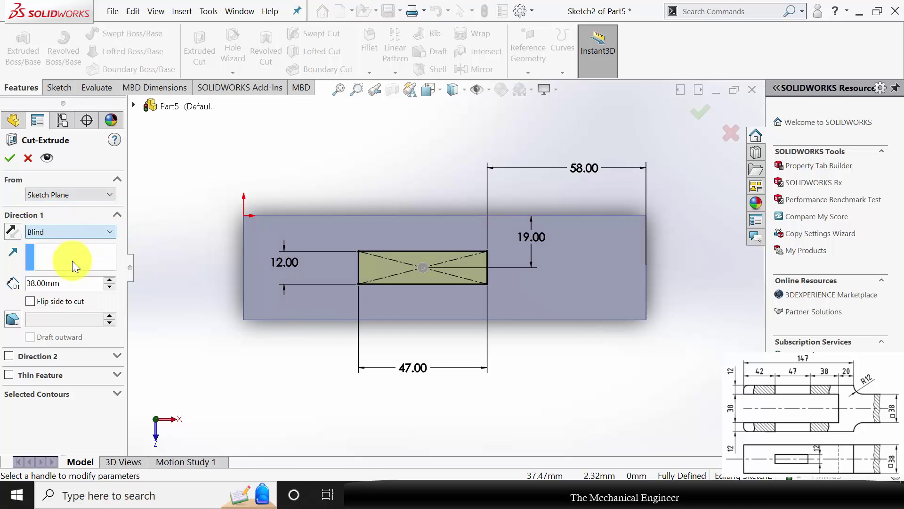
pyautogui.click(10, 158)
# Step: Sketch a center rectangle about 35 mm high on the fork's closed-end face, with its corner on the face's vertical edge
pyautogui.moveTo(392, 341); pyautogui.dragTo(406, 273, button='middle')
pyautogui.click(487, 270)
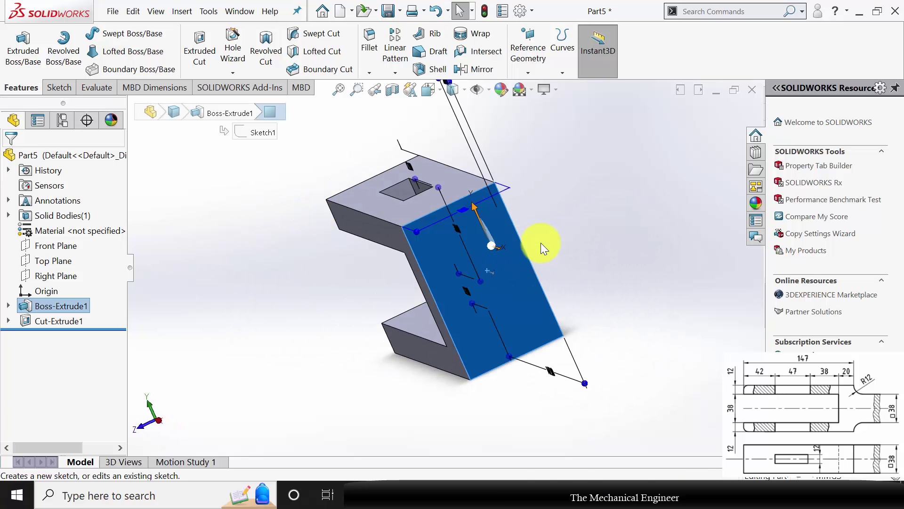
pyautogui.click(541, 242)
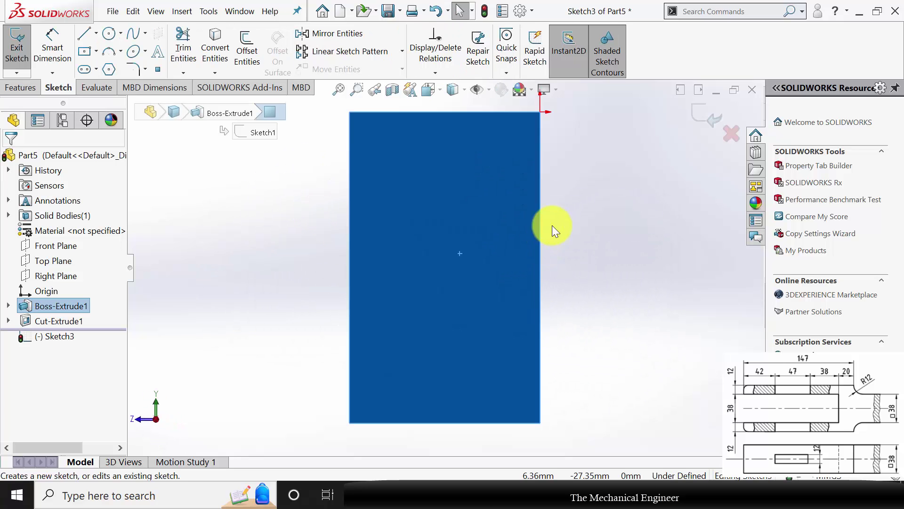
pyautogui.click(86, 48)
pyautogui.click(442, 274)
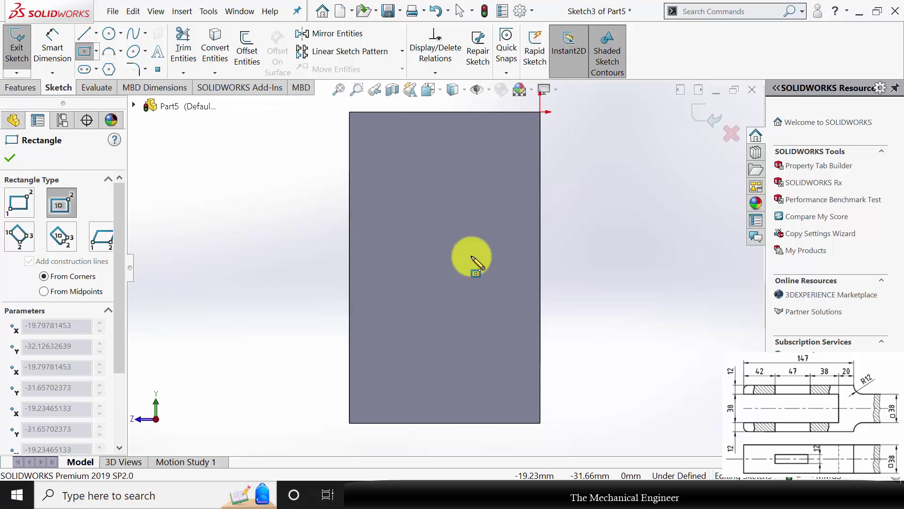
pyautogui.click(540, 186)
# Step: Dimension the rectangle on the closed-end face as a 38 mm by 38 mm square
pyautogui.click(52, 47)
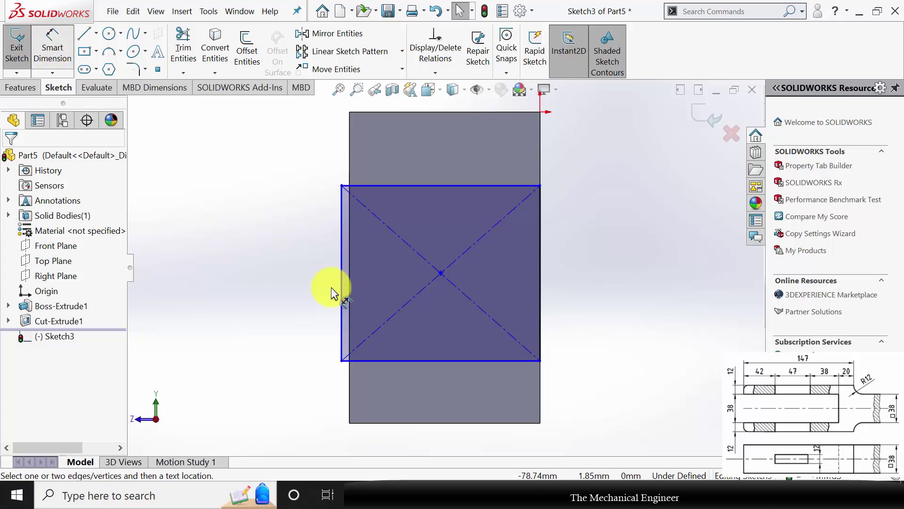
pyautogui.click(340, 246)
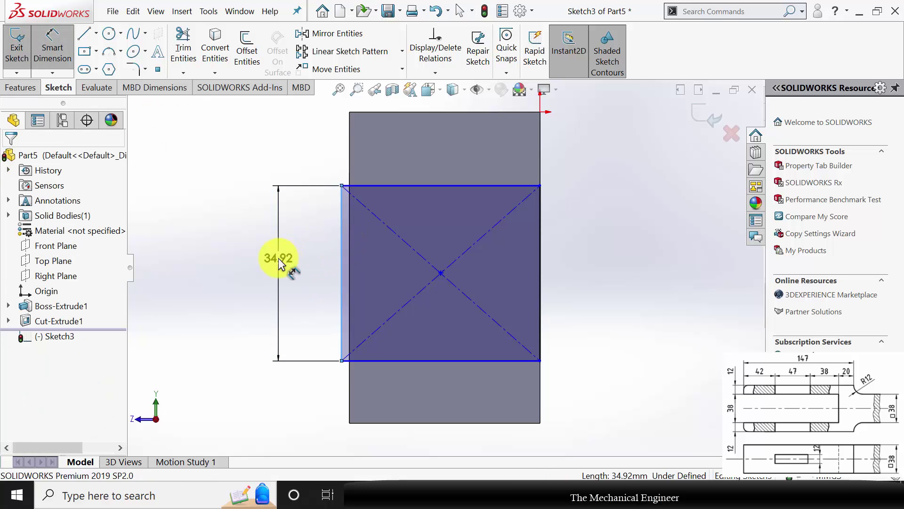
pyautogui.click(278, 258)
pyautogui.write('38')
pyautogui.press('Return')
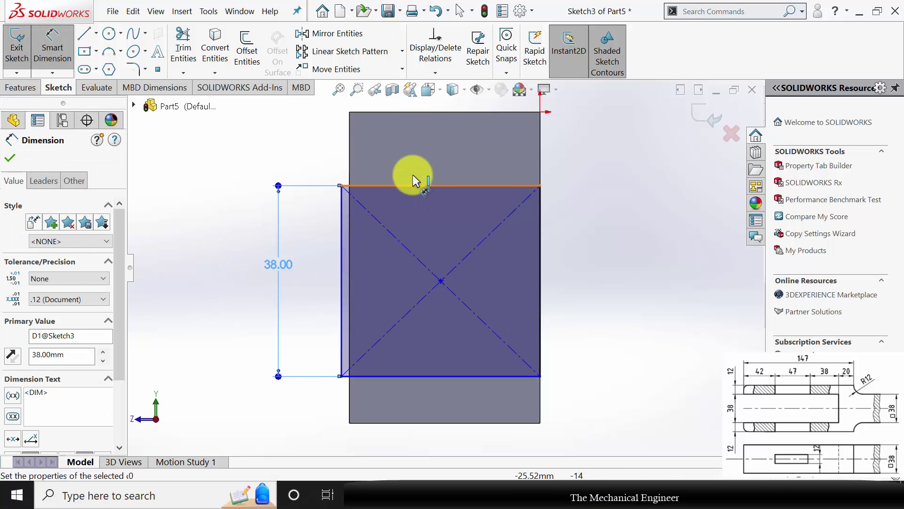
pyautogui.click(414, 175)
pyautogui.click(417, 154)
pyautogui.press('Return')
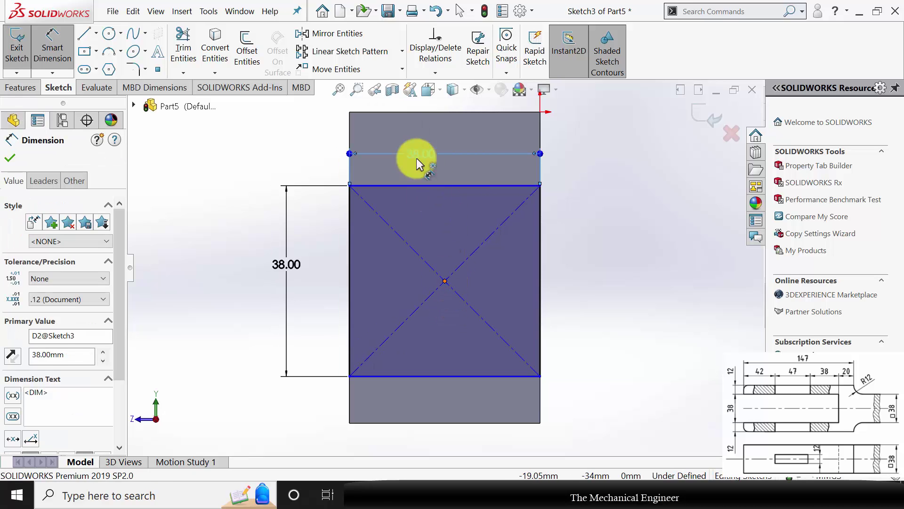
# Step: Dimension the square's center point 31 mm from the upper edge of the closed-end face
pyautogui.click(413, 111)
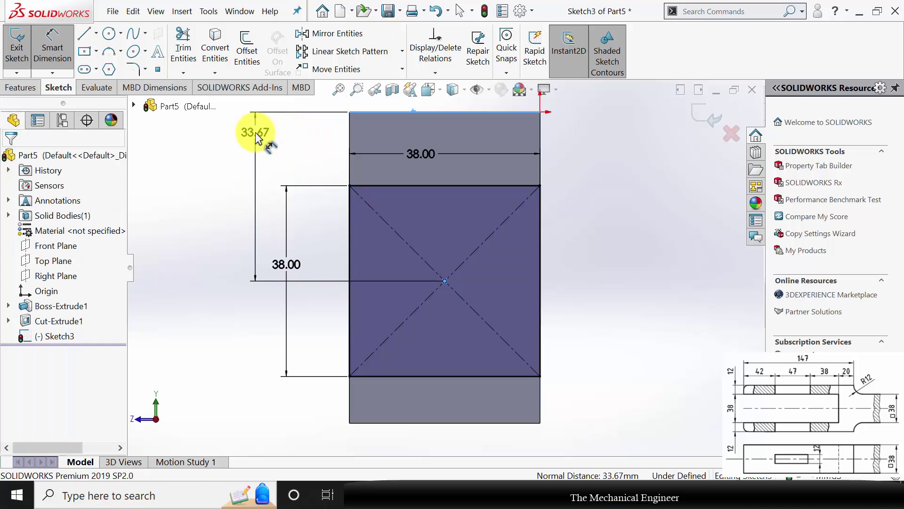
pyautogui.click(256, 136)
pyautogui.write('19')
pyautogui.press('Return')
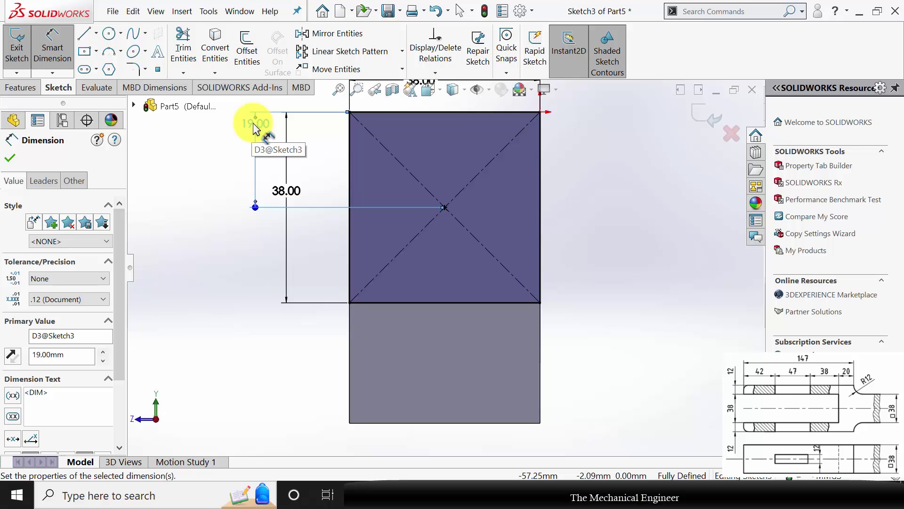
pyautogui.doubleClick(277, 174)
pyautogui.write('1')
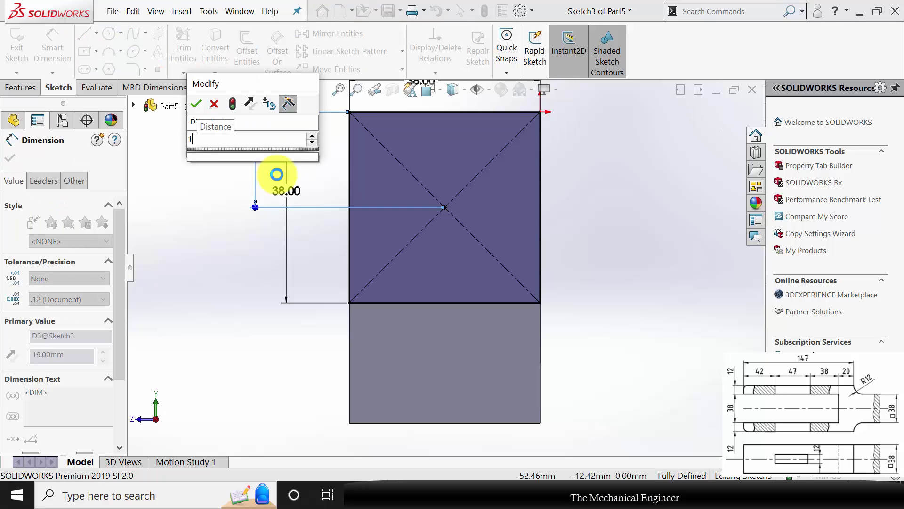
pyautogui.write('9+19')
pyautogui.press('Return')
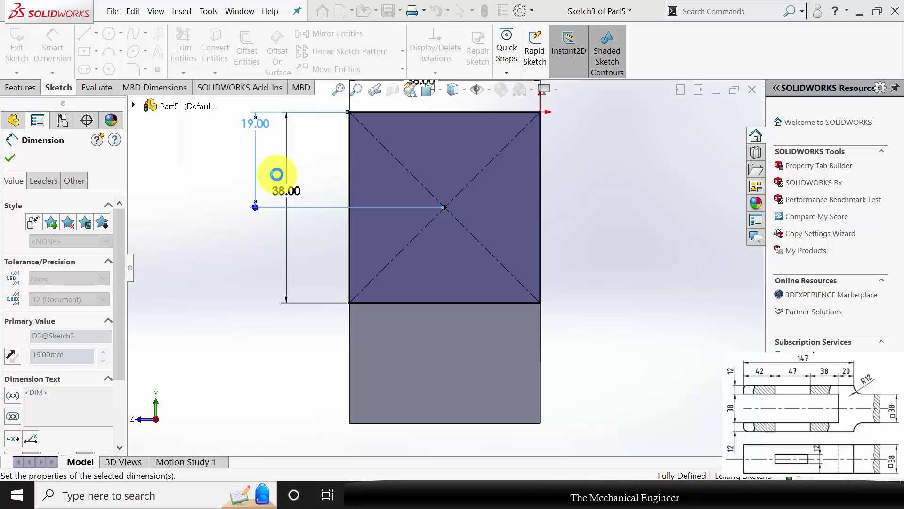
pyautogui.click(12, 158)
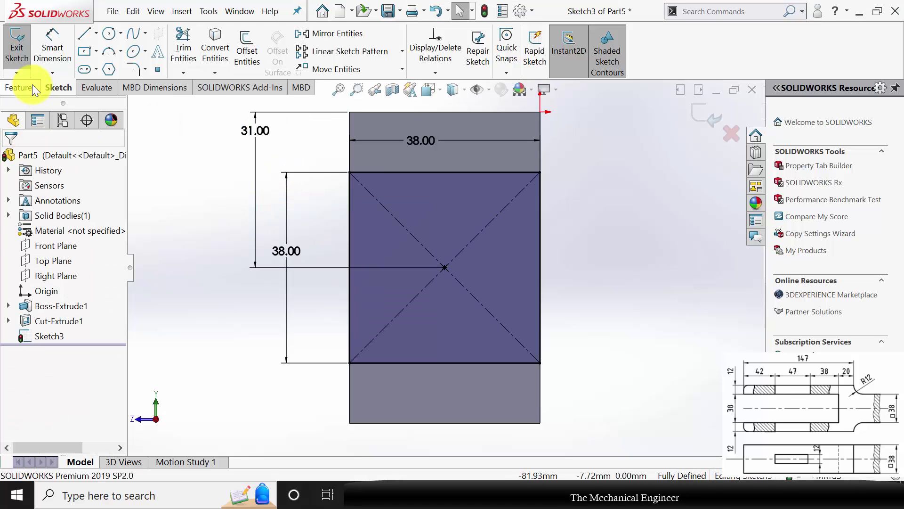
# Step: Extrude the 38 mm square 40 mm outward as a boss merged with the fork body
pyautogui.click(28, 87)
pyautogui.click(32, 59)
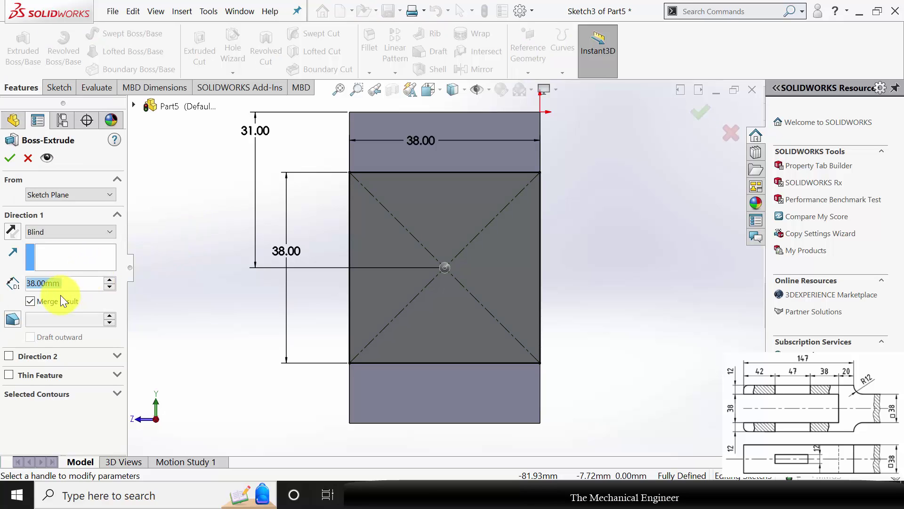
pyautogui.write('40')
pyautogui.press('Return')
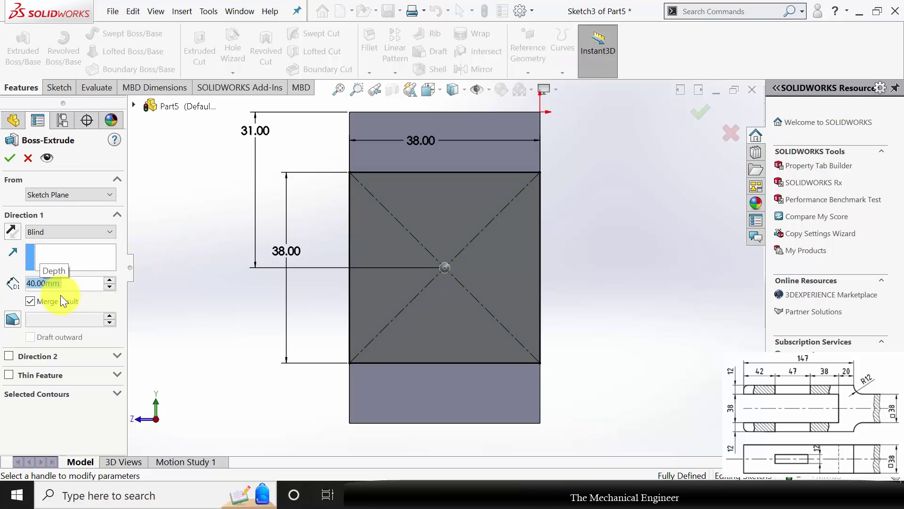
pyautogui.click(10, 158)
# Step: Fillet the upper and lower inner edges where the square shank meets the fork body with a 12 mm radius
pyautogui.moveTo(305, 282); pyautogui.dragTo(355, 208, button='middle')
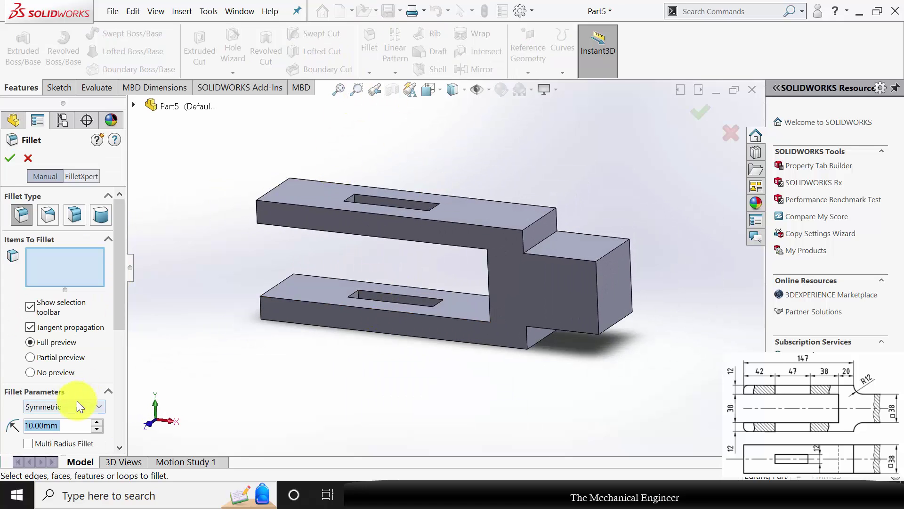
pyautogui.write('12')
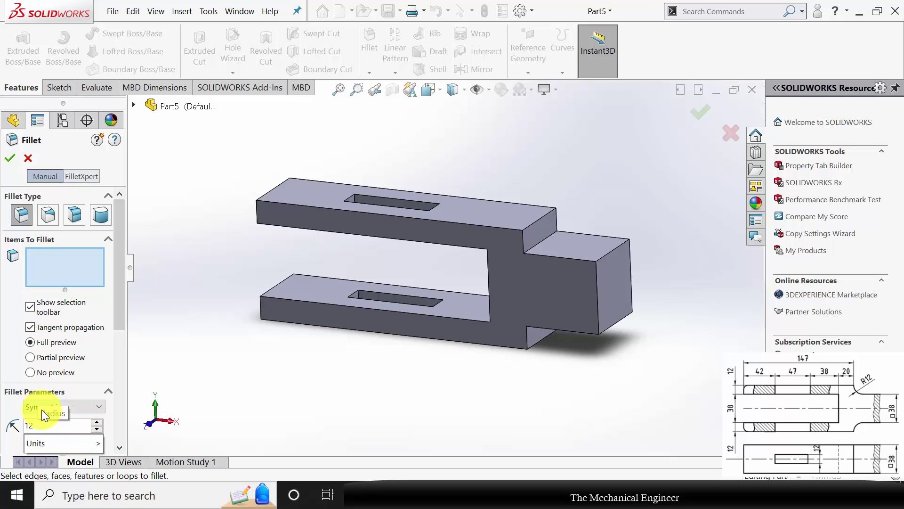
pyautogui.press('Return')
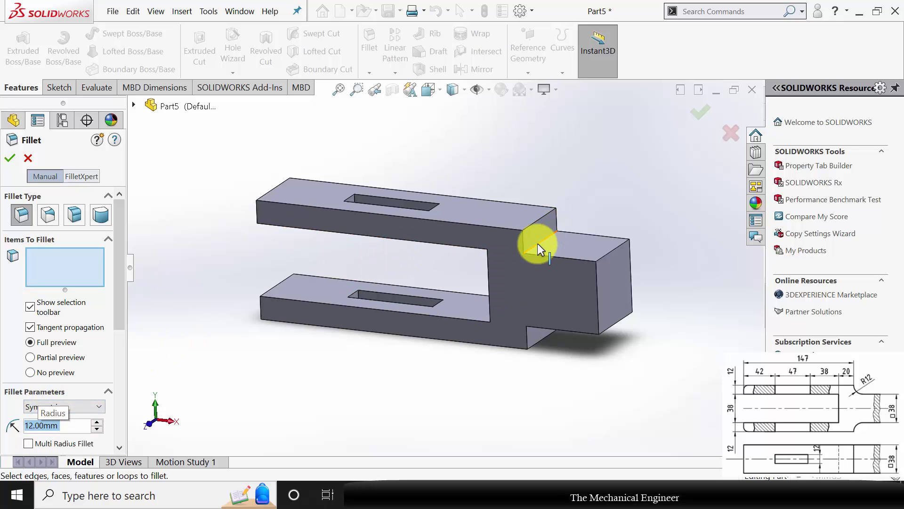
pyautogui.click(538, 245)
pyautogui.moveTo(570, 348); pyautogui.dragTo(544, 280, button='middle')
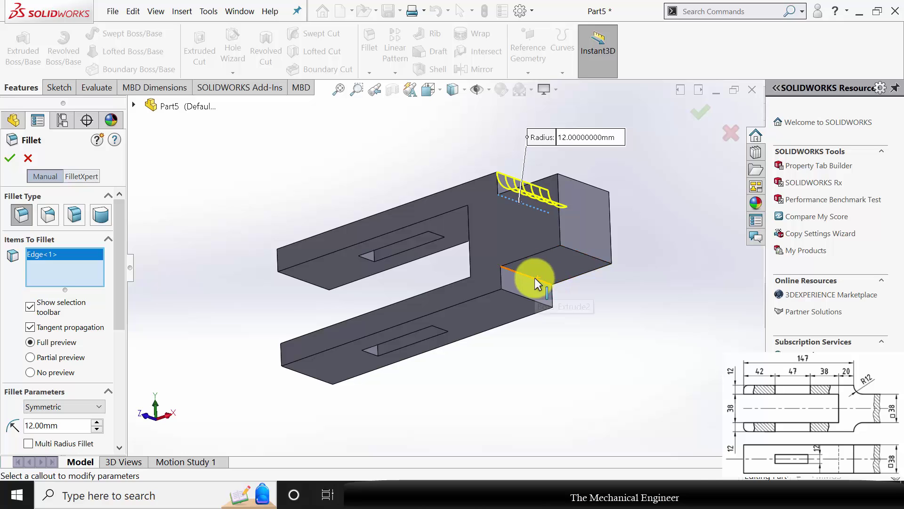
pyautogui.click(535, 278)
pyautogui.click(10, 157)
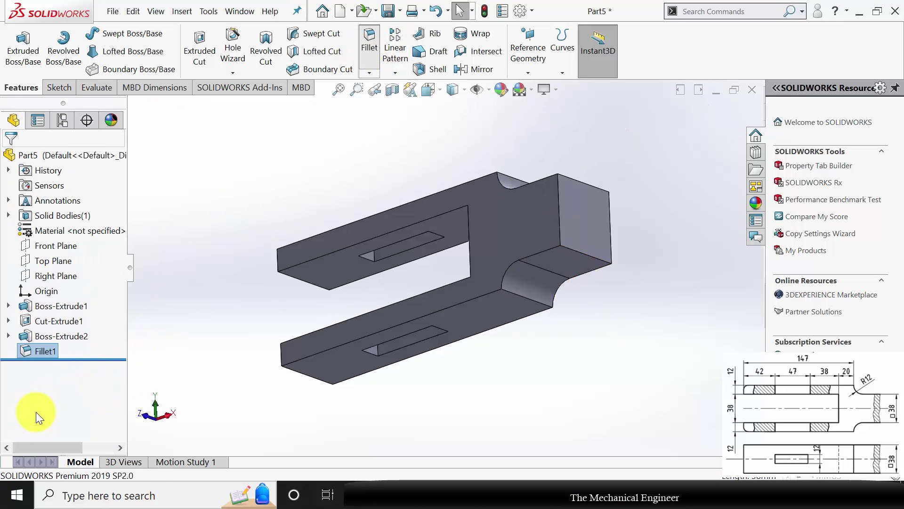
# Step: Fillet the outer edges at the free ends of both fork arms with a 10 mm radius
pyautogui.press('Return')
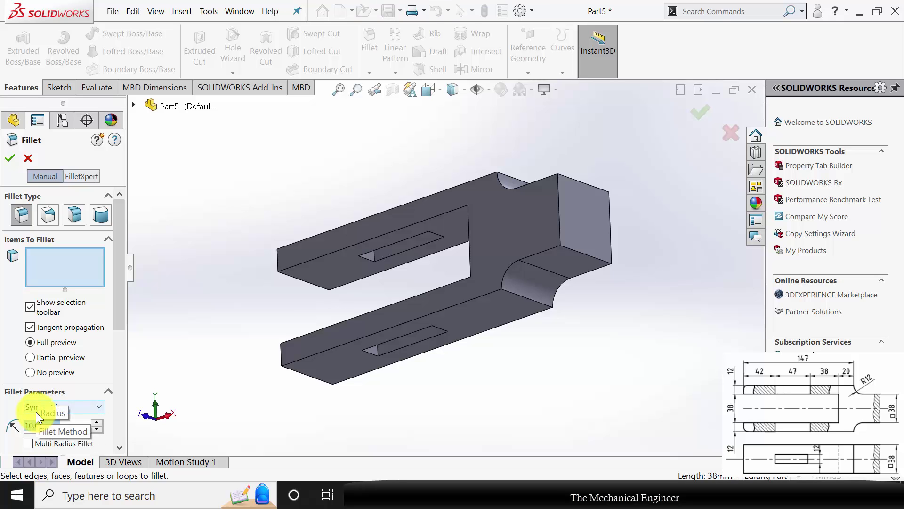
pyautogui.moveTo(200, 321)
pyautogui.mouseDown(button='middle')
pyautogui.moveTo(298, 355)
pyautogui.moveTo(320, 267)
pyautogui.mouseUp(button='middle')
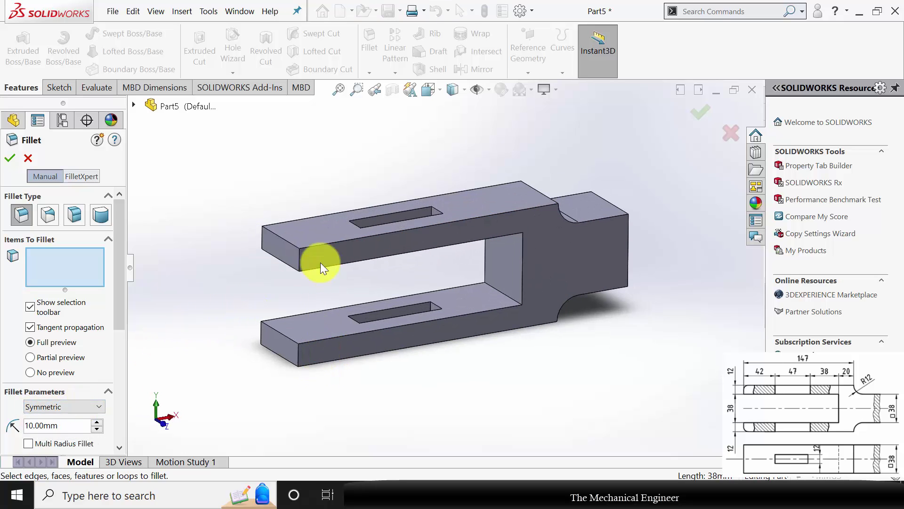
pyautogui.click(286, 246)
pyautogui.moveTo(303, 359); pyautogui.dragTo(297, 313, button='middle')
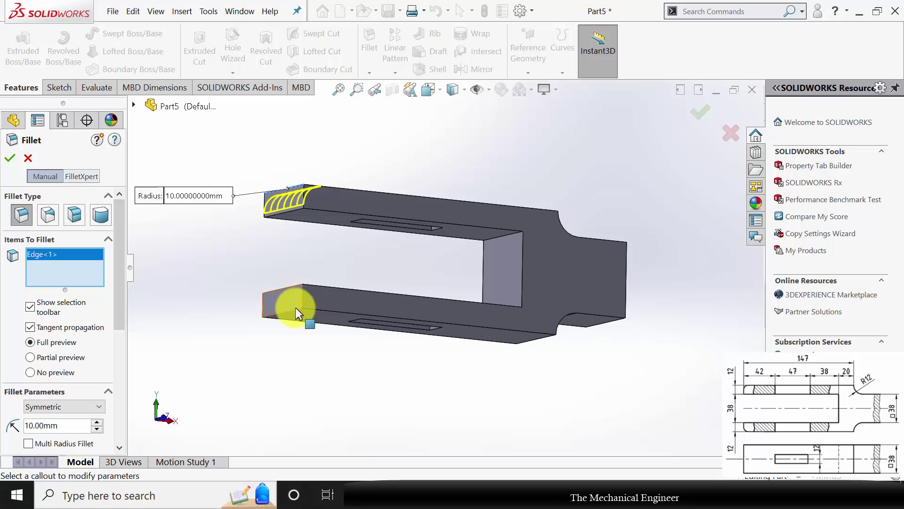
pyautogui.click(293, 309)
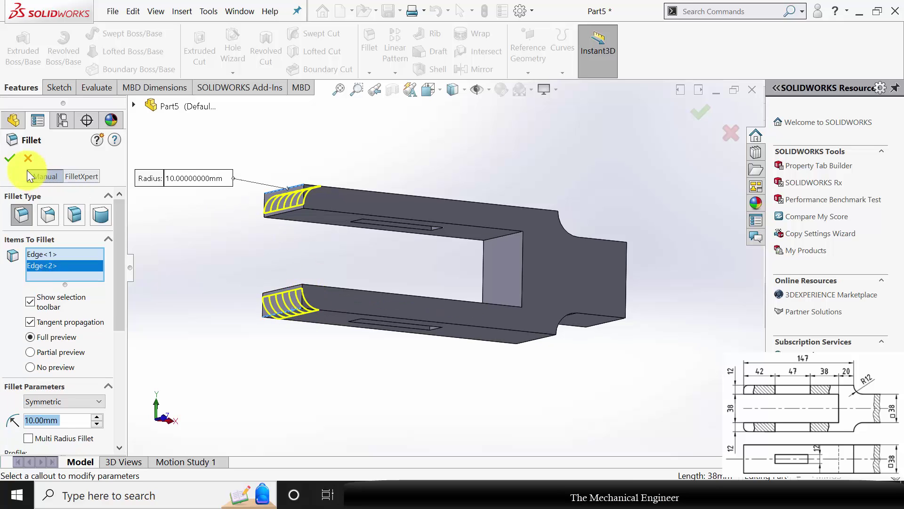
pyautogui.click(9, 160)
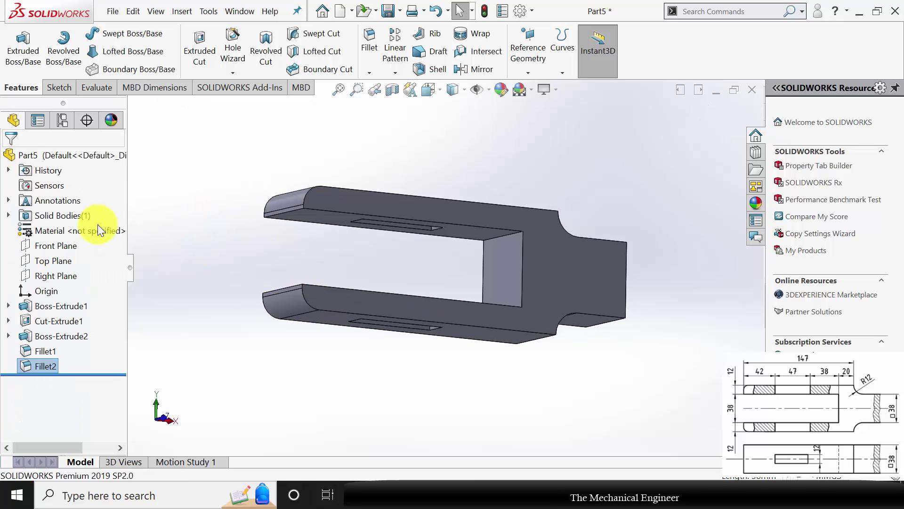
# Step: Assign Plain Carbon Steel as the part's material
pyautogui.rightClick(79, 228)
pyautogui.click(118, 230)
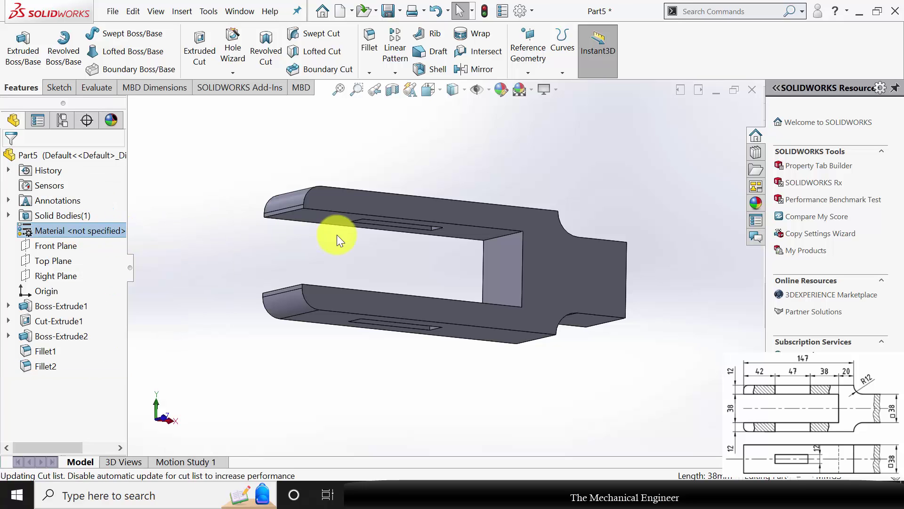
pyautogui.moveTo(378, 253); pyautogui.dragTo(246, 222, button='middle')
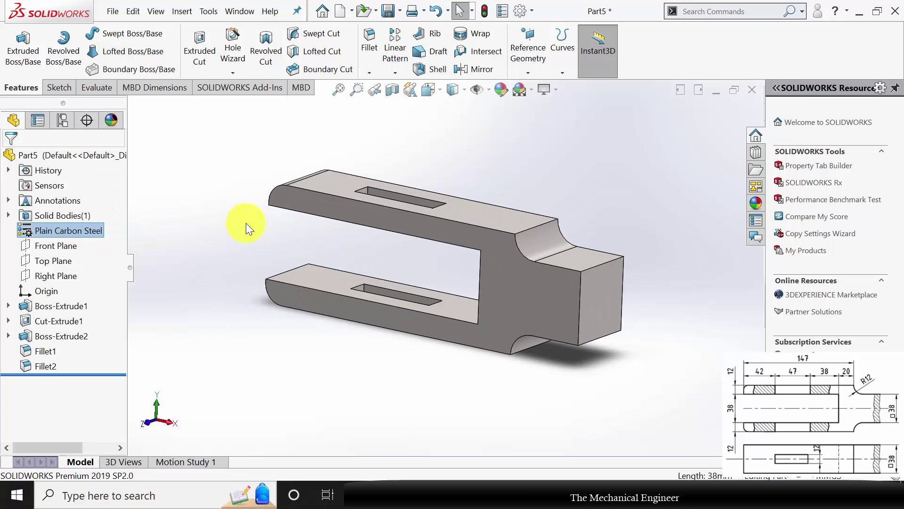
# Step: Save the fork part under the file name 1 in the gib and cotter joint folder and close it
pyautogui.click(115, 12)
pyautogui.click(155, 182)
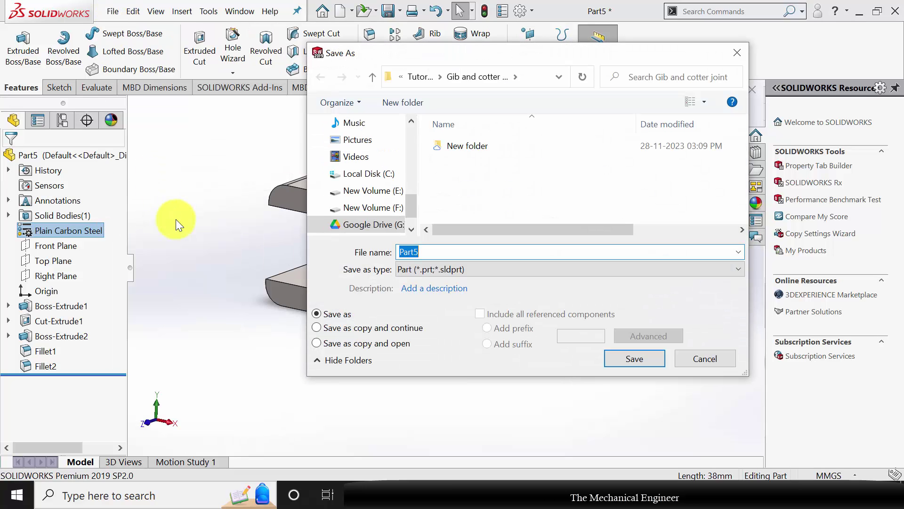
pyautogui.write('1')
pyautogui.press('Return')
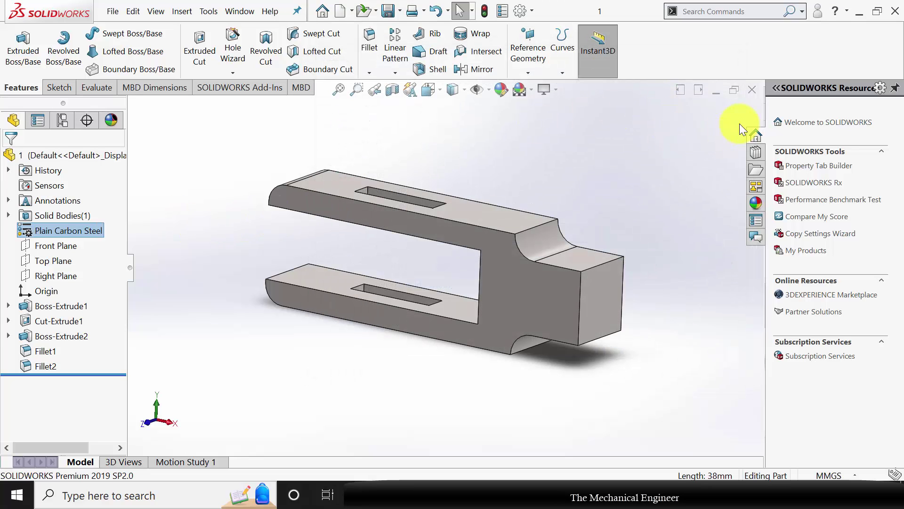
pyautogui.click(752, 90)
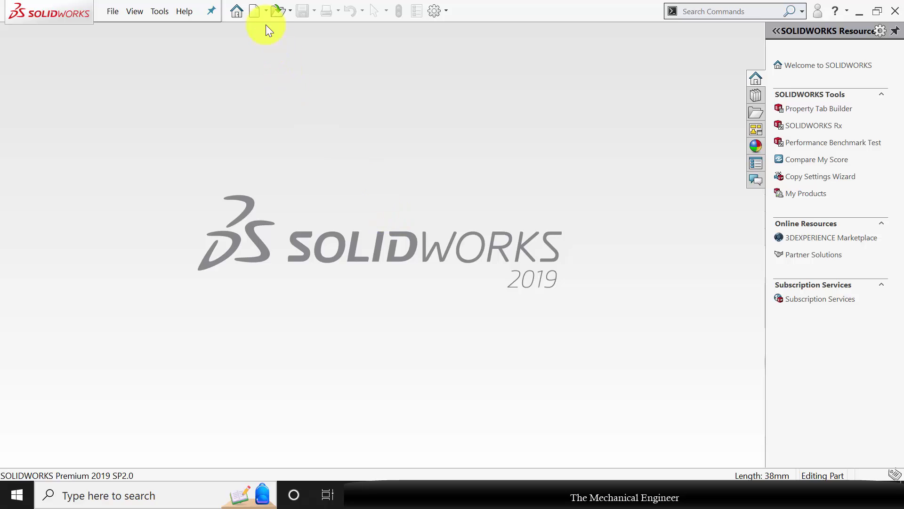
# Step: Create a new part and start a sketch on the Right Plane
pyautogui.click(509, 389)
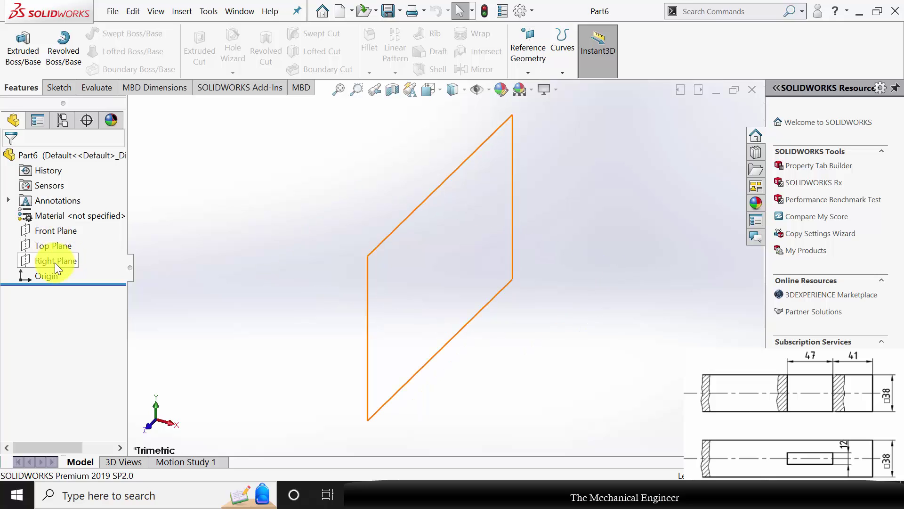
pyautogui.click(78, 260)
pyautogui.click(70, 245)
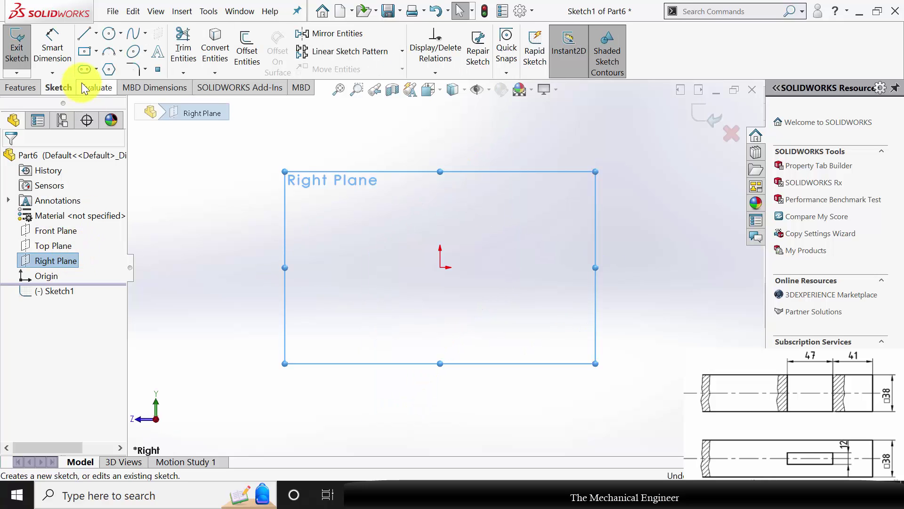
# Step: Sketch a center rectangle about 63 mm wide, centered on the origin
pyautogui.click(84, 55)
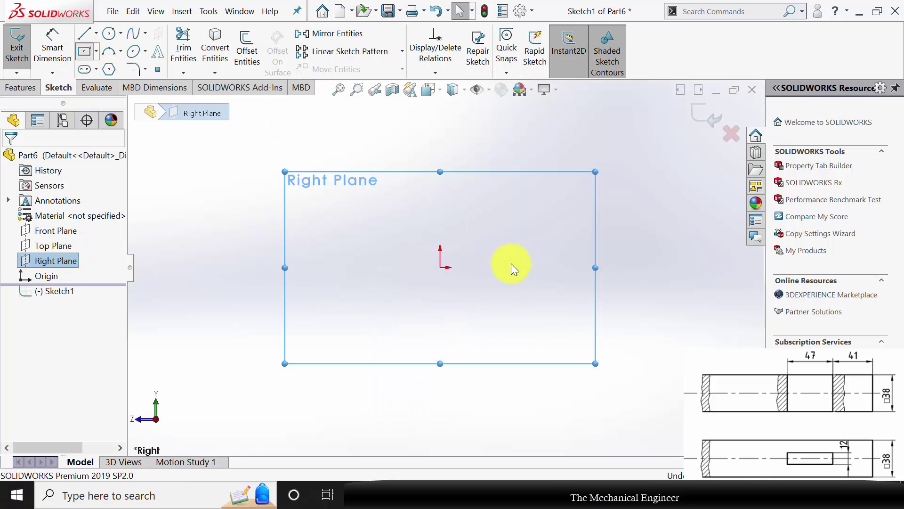
pyautogui.click(440, 267)
pyautogui.click(496, 217)
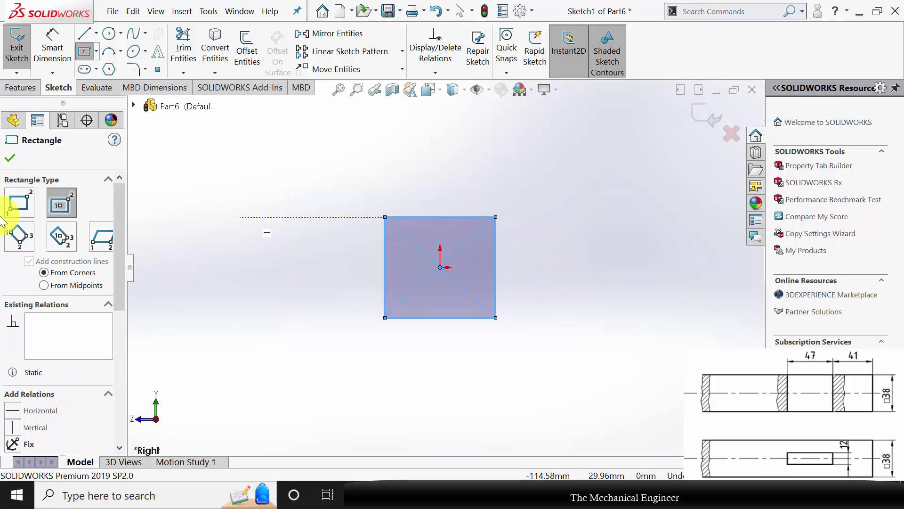
pyautogui.click(13, 158)
# Step: Dimension the sketched rectangle to 38 mm wide and 38 mm high
pyautogui.click(51, 45)
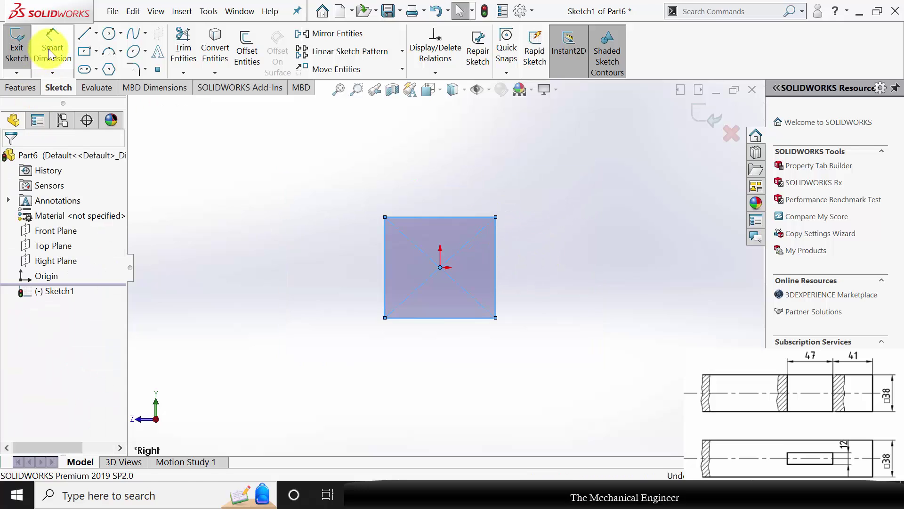
pyautogui.click(445, 319)
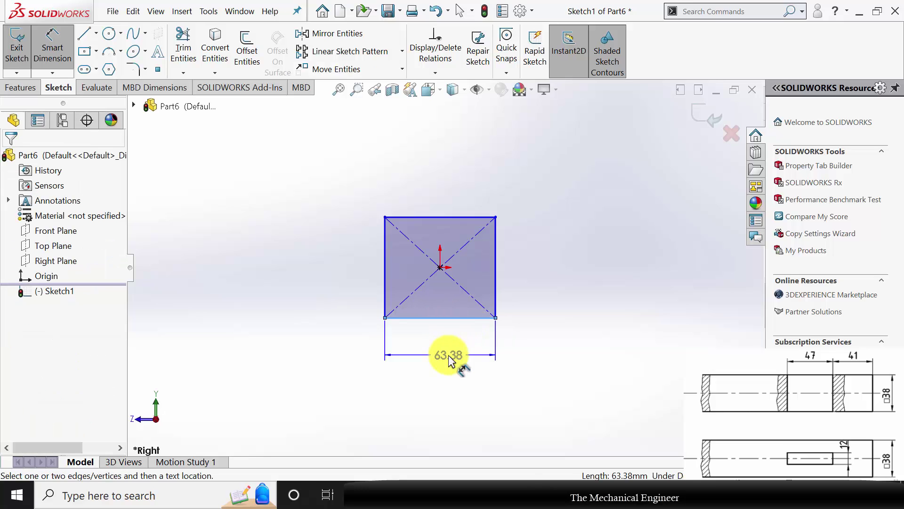
pyautogui.click(449, 355)
pyautogui.write('38')
pyautogui.press('Return')
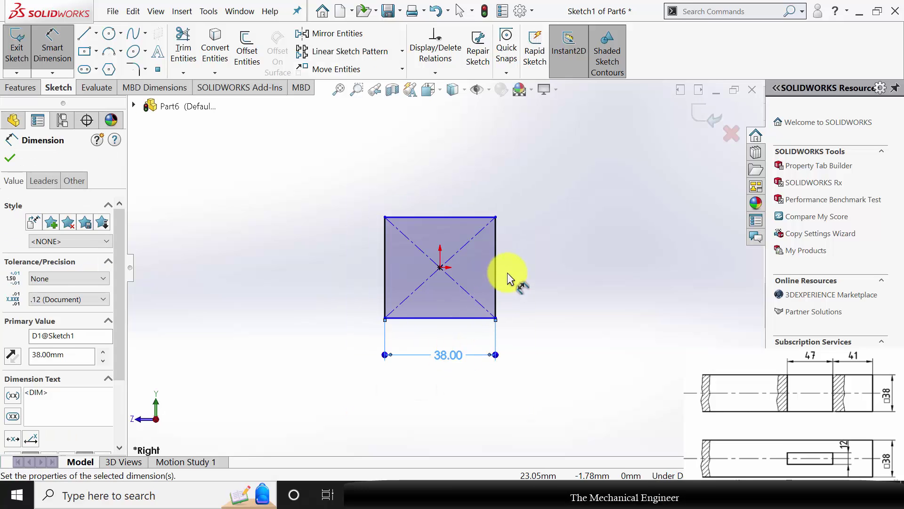
pyautogui.click(499, 274)
pyautogui.click(549, 279)
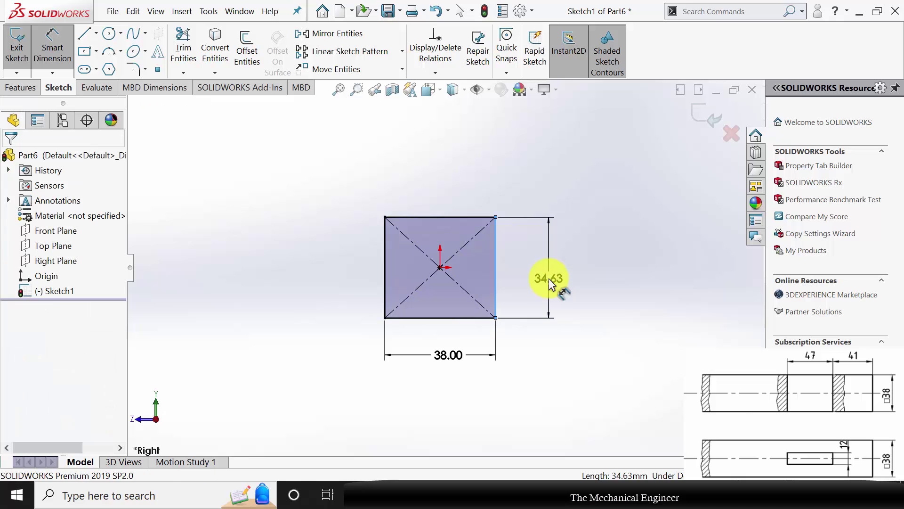
pyautogui.write('38')
pyautogui.press('Return')
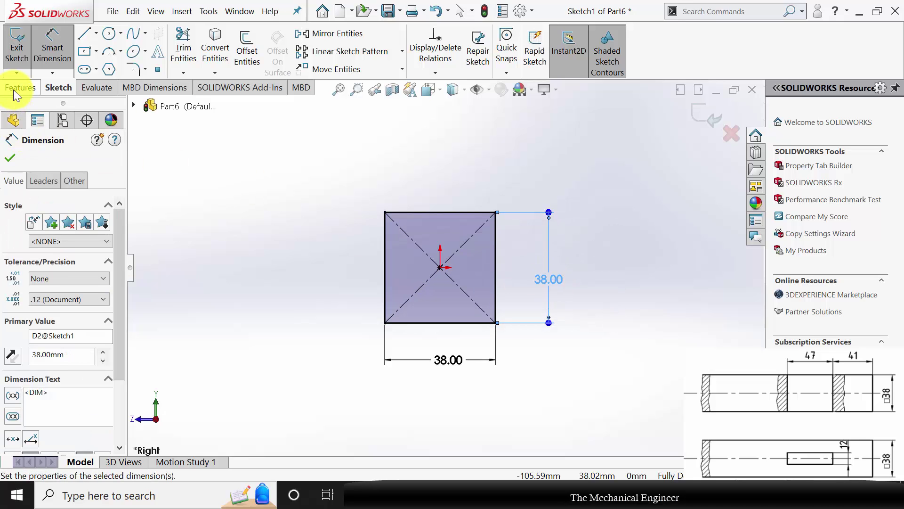
# Step: Extrude the square profile as a blind boss 170 mm deep
pyautogui.click(13, 90)
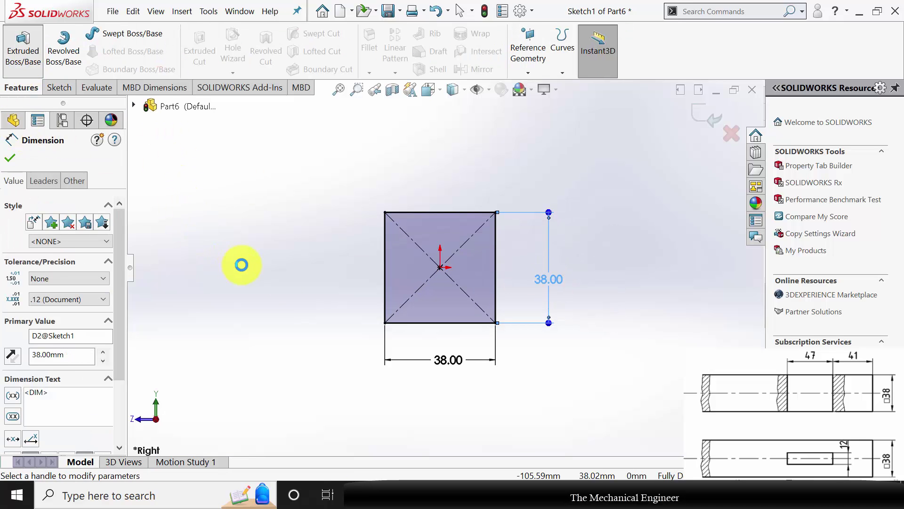
pyautogui.moveTo(241, 265); pyautogui.dragTo(315, 273, button='right')
pyautogui.moveTo(318, 273); pyautogui.dragTo(337, 268, button='middle')
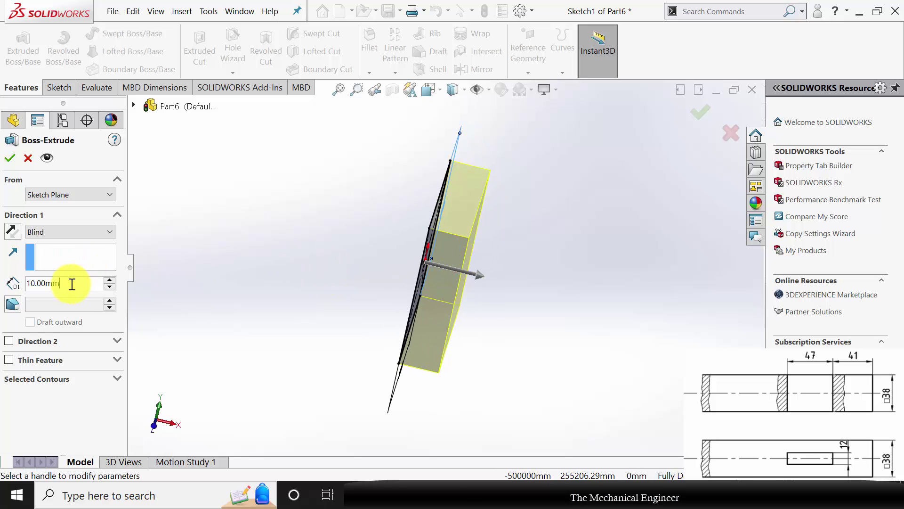
pyautogui.moveTo(71, 284); pyautogui.dragTo(2, 282)
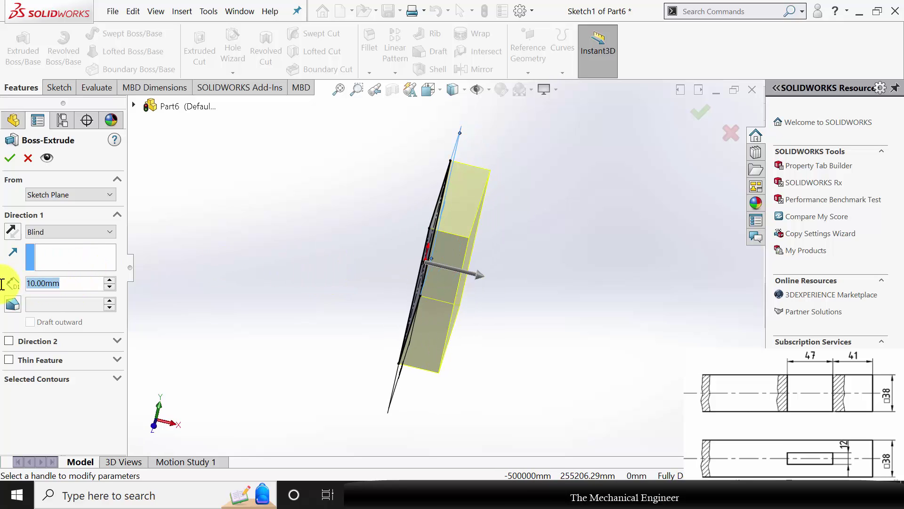
pyautogui.write('170')
pyautogui.press('Return')
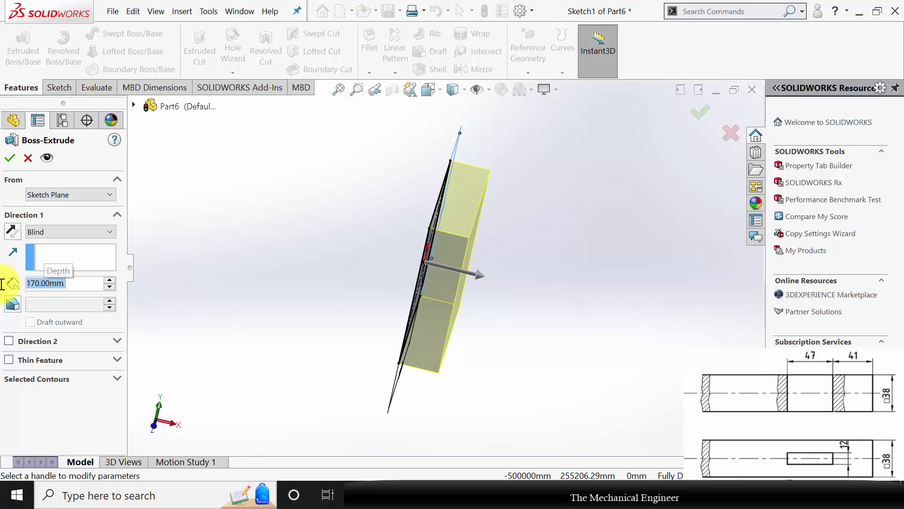
pyautogui.click(10, 158)
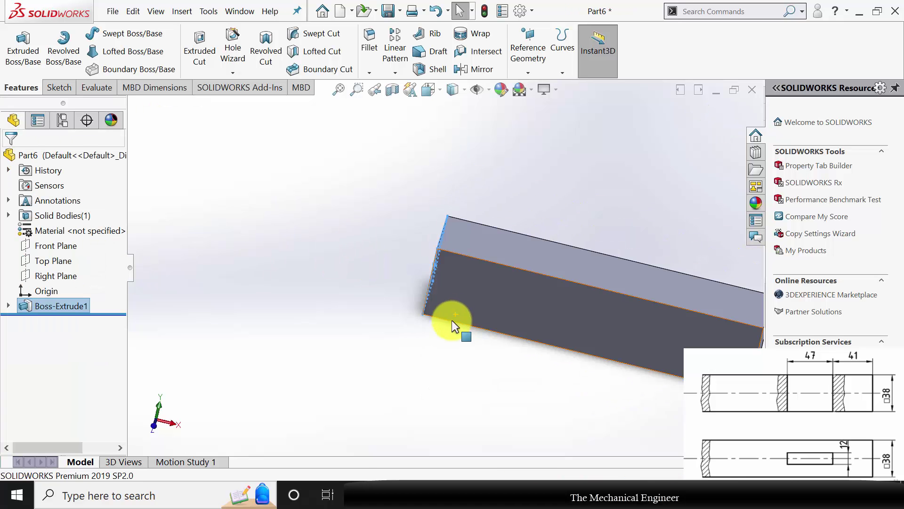
# Step: Start a sketch on the rod's top face and draw a center rectangle about 49 mm long and 11 mm wide
pyautogui.click(674, 273)
pyautogui.click(723, 242)
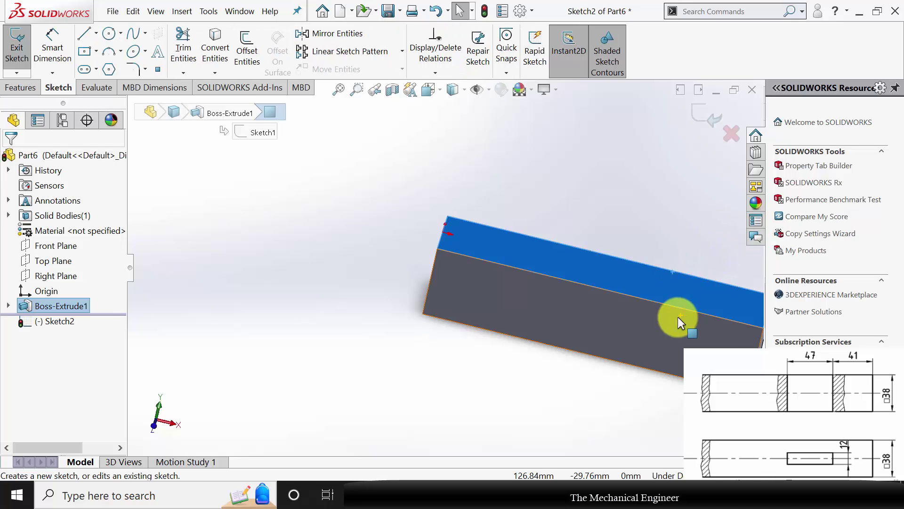
pyautogui.click(85, 53)
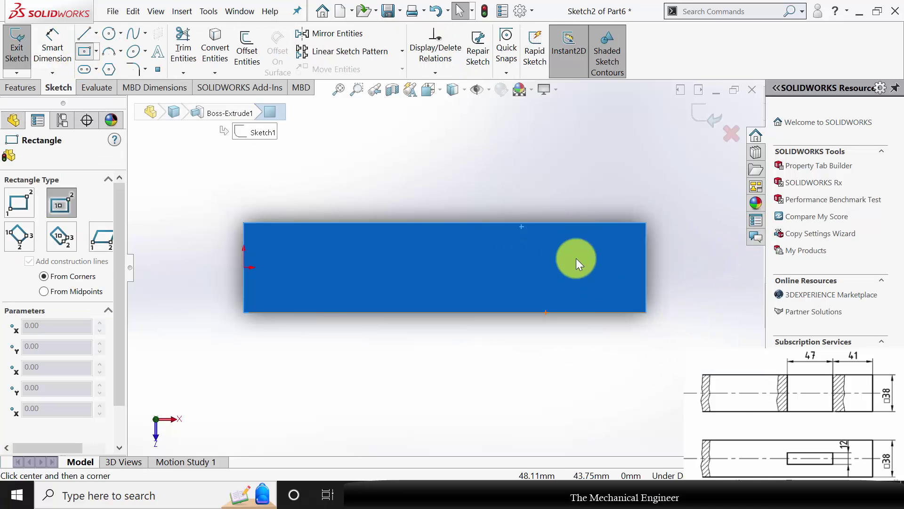
pyautogui.click(508, 267)
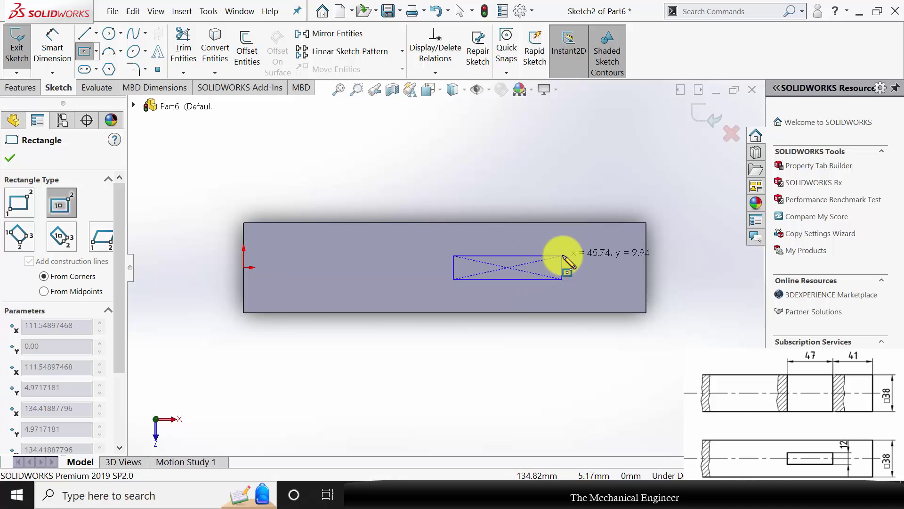
pyautogui.click(565, 254)
# Step: Dimension the slot rectangle to 12 mm wide and 47 mm long
pyautogui.click(59, 41)
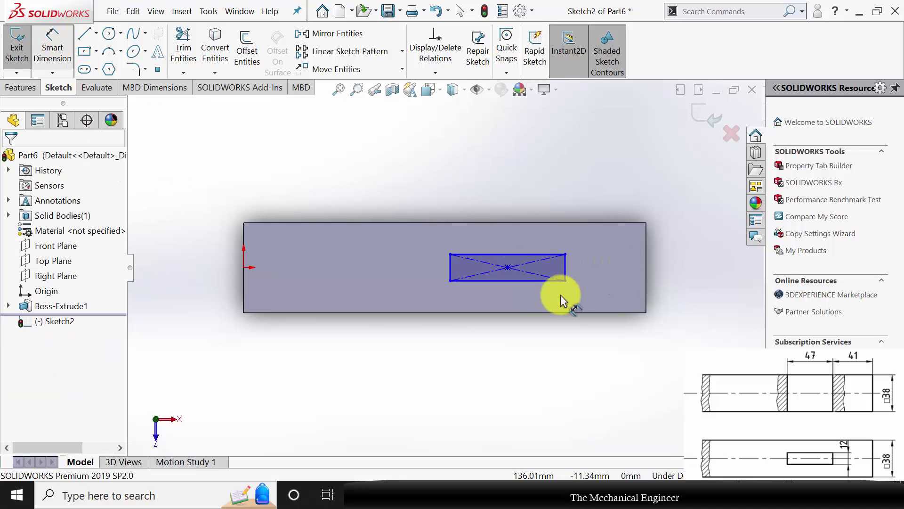
pyautogui.click(565, 268)
pyautogui.click(692, 276)
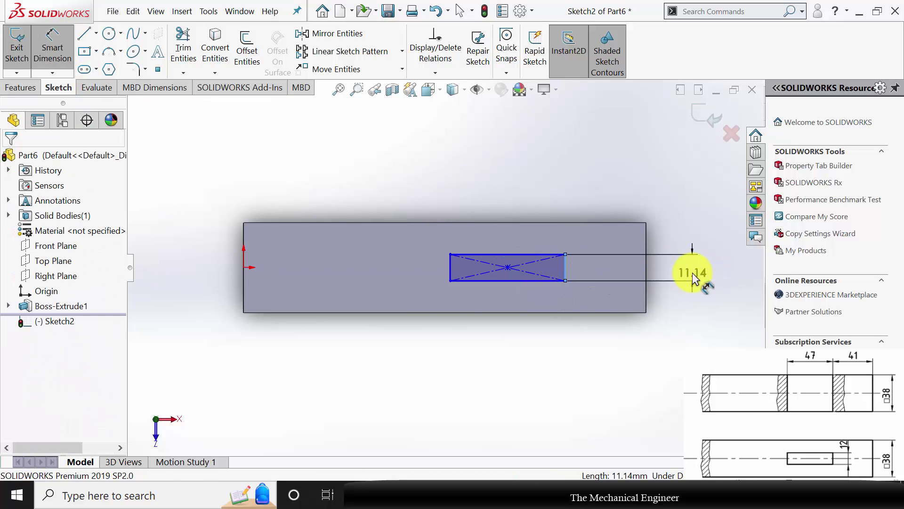
pyautogui.write('12')
pyautogui.press('Return')
pyautogui.click(510, 282)
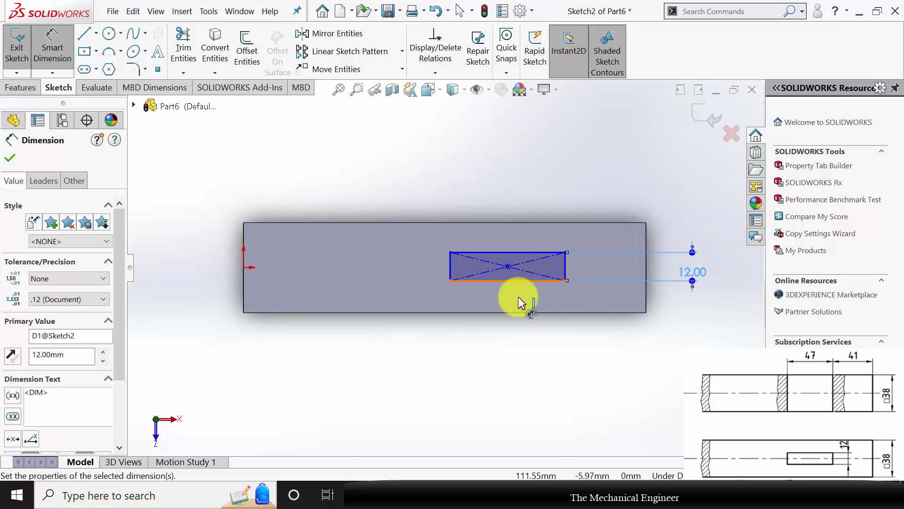
pyautogui.click(522, 363)
pyautogui.write('47')
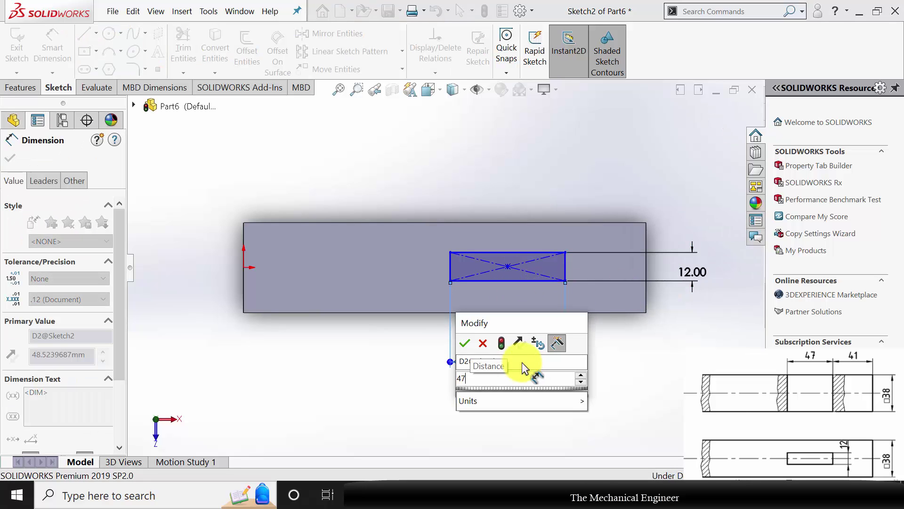
pyautogui.press('Return')
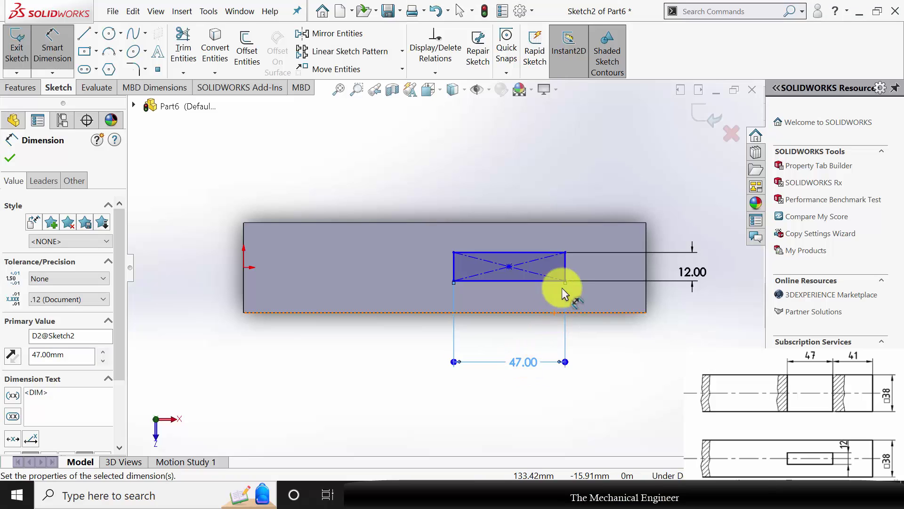
# Step: Position the slot rectangle 41 mm from the rod's far end edge, with its center 19 mm from the long edge
pyautogui.click(566, 272)
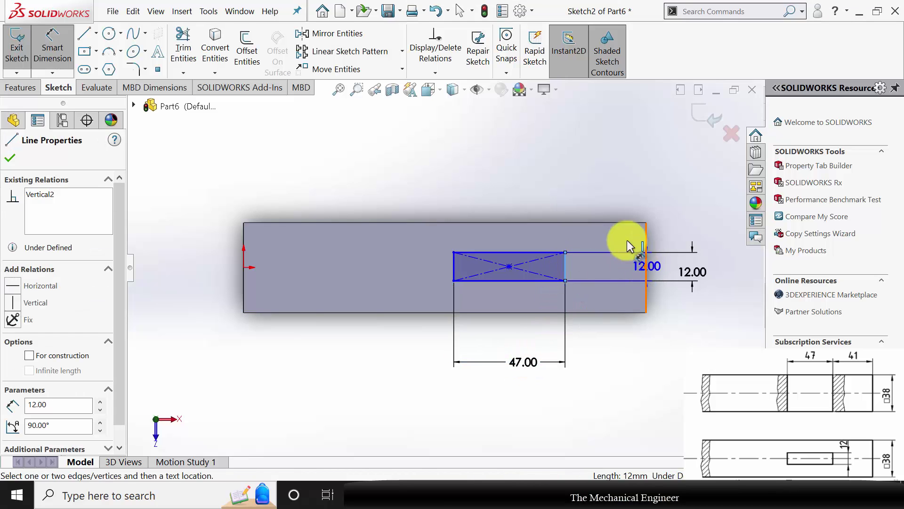
pyautogui.click(646, 238)
pyautogui.click(593, 174)
pyautogui.write('41')
pyautogui.press('Return')
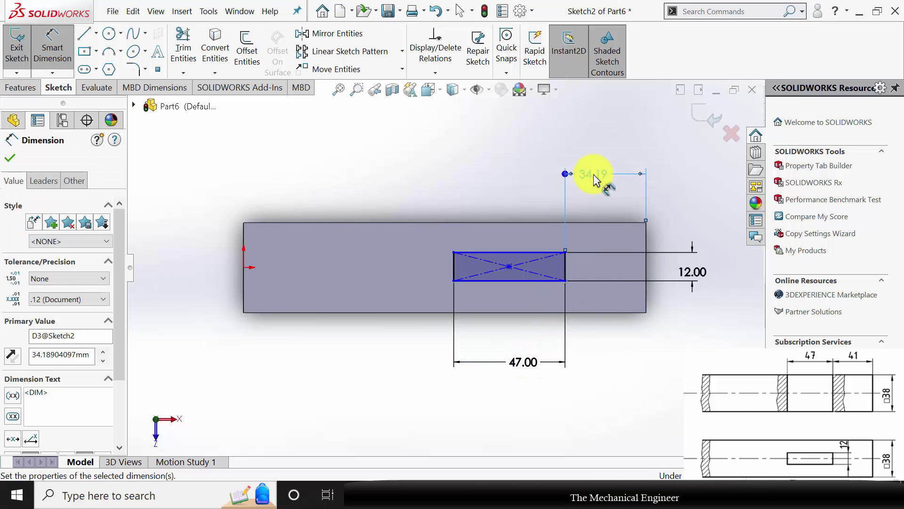
pyautogui.click(488, 229)
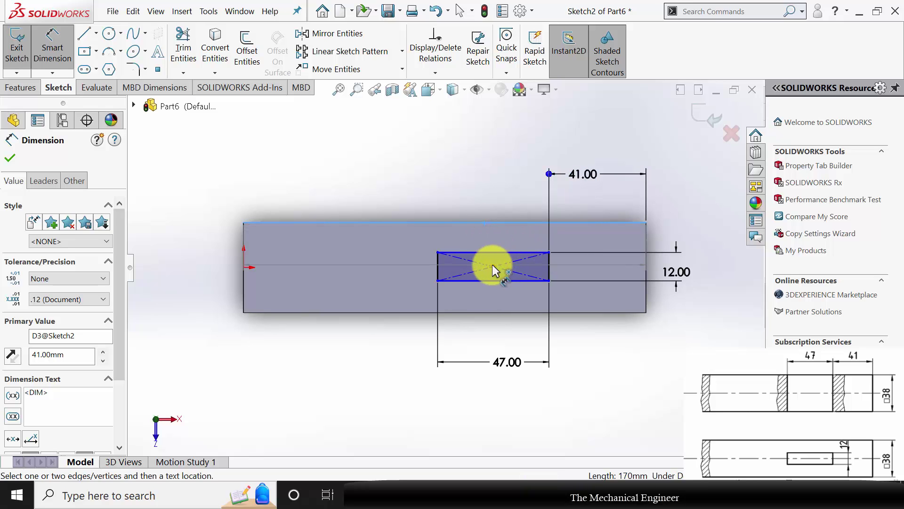
pyautogui.click(494, 267)
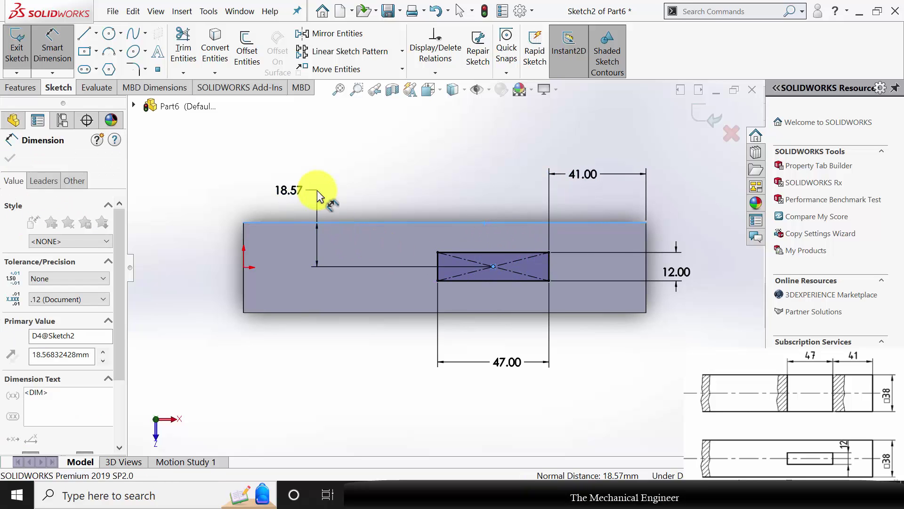
pyautogui.click(318, 193)
pyautogui.write('19')
pyautogui.press('Return')
# Step: Cut the slot rectangle through the rod with the Through All - Both end condition
pyautogui.click(18, 88)
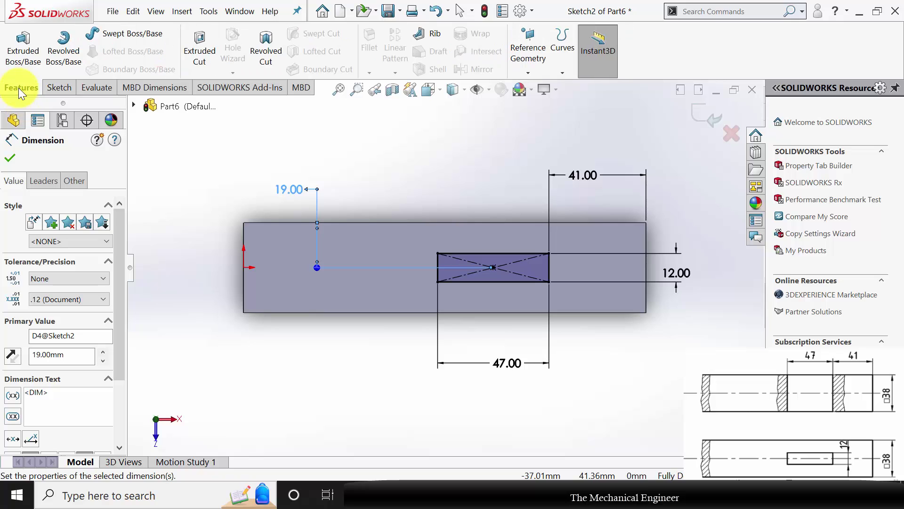
pyautogui.click(199, 53)
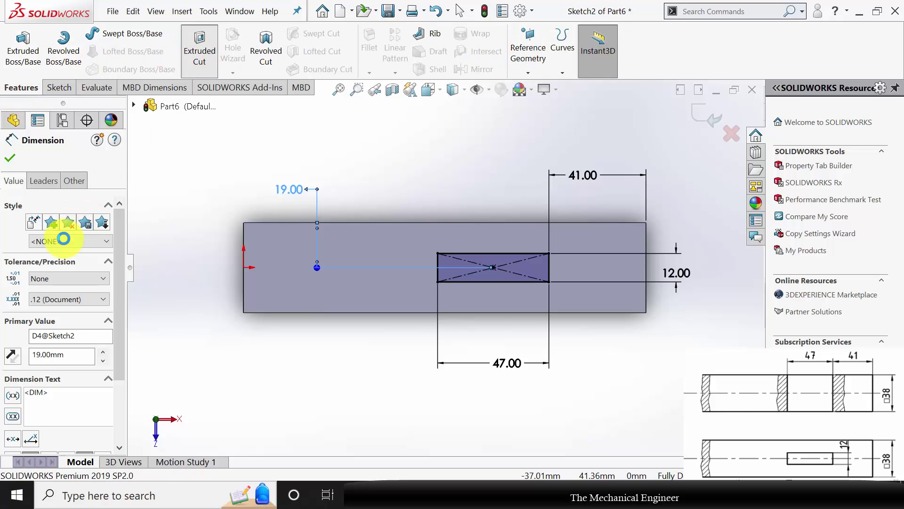
pyautogui.click(64, 233)
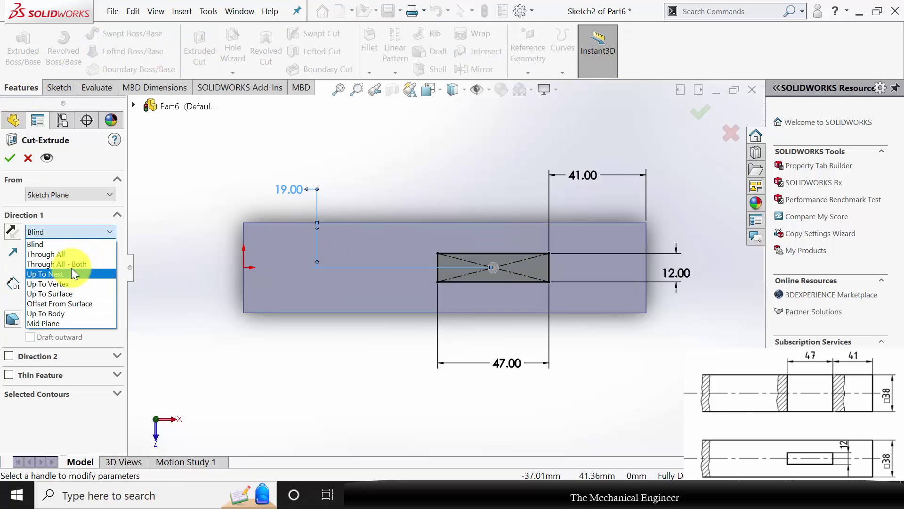
pyautogui.click(68, 263)
pyautogui.click(9, 157)
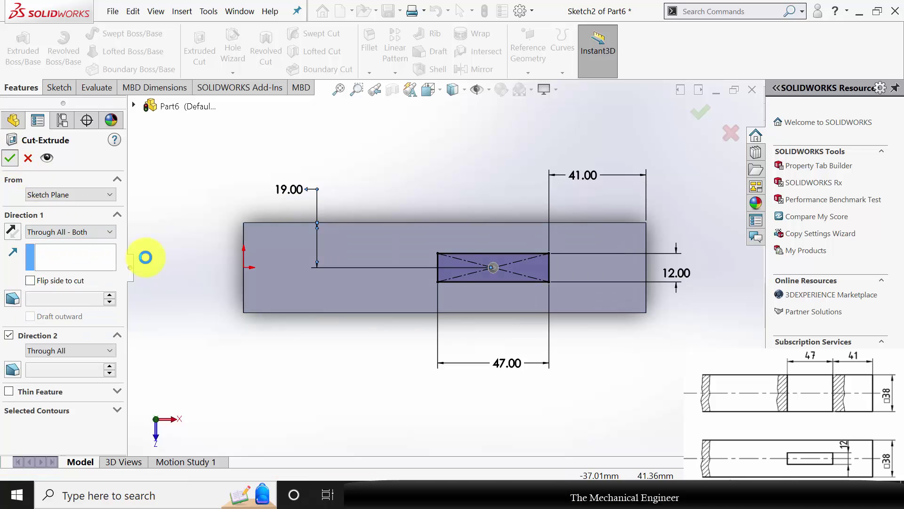
# Step: Assign Plain Carbon Steel as the rod's material
pyautogui.moveTo(305, 383); pyautogui.dragTo(151, 244, button='middle')
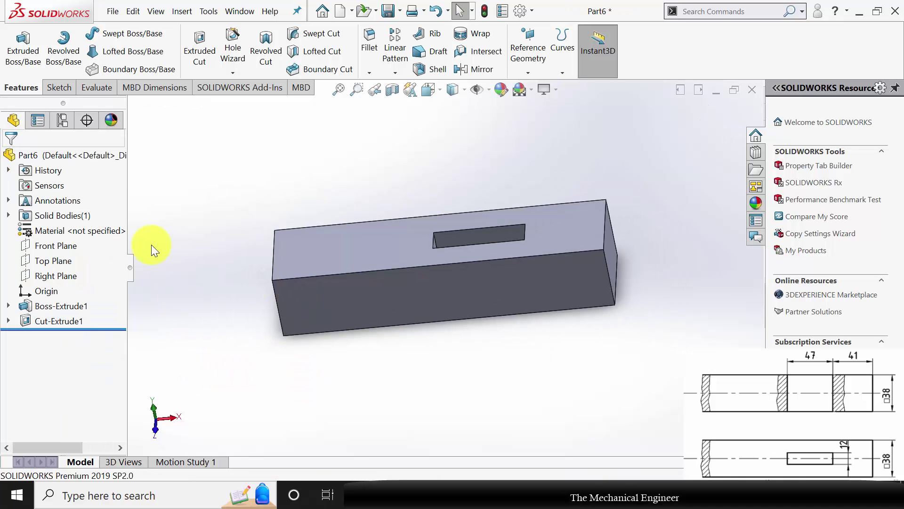
pyautogui.rightClick(62, 234)
pyautogui.click(96, 235)
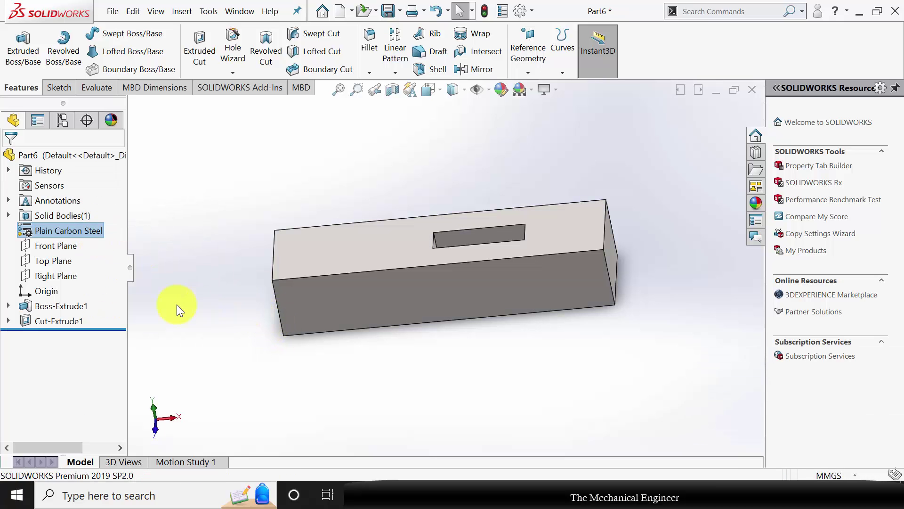
# Step: Save the rod part under the file name 2 and close it
pyautogui.hotkey('ctrl', 's')
pyautogui.write('2')
pyautogui.press('Return')
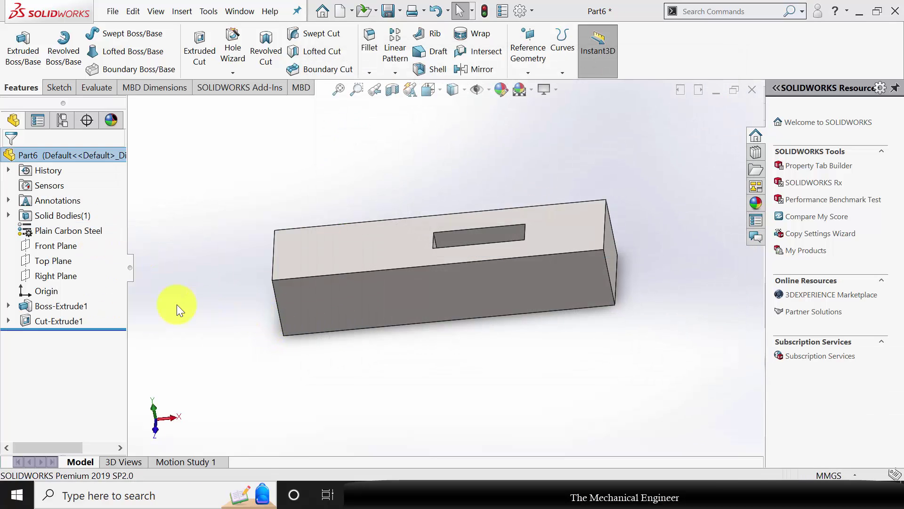
pyautogui.click(753, 89)
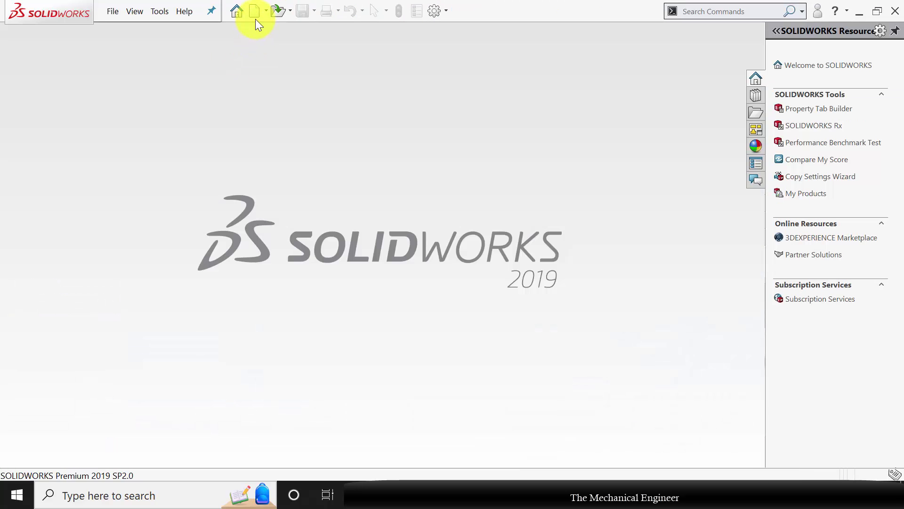
# Step: Create a new part and start a sketch on the Front Plane
pyautogui.click(509, 386)
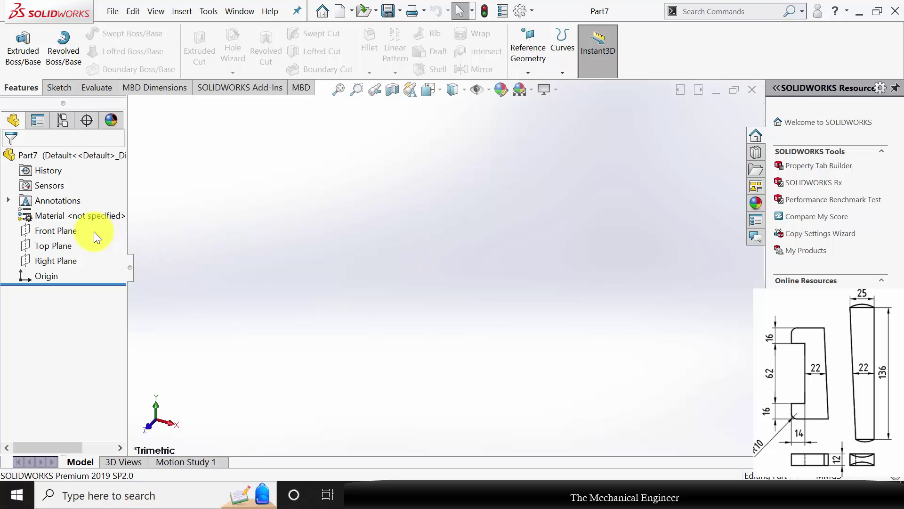
pyautogui.click(61, 234)
pyautogui.click(75, 219)
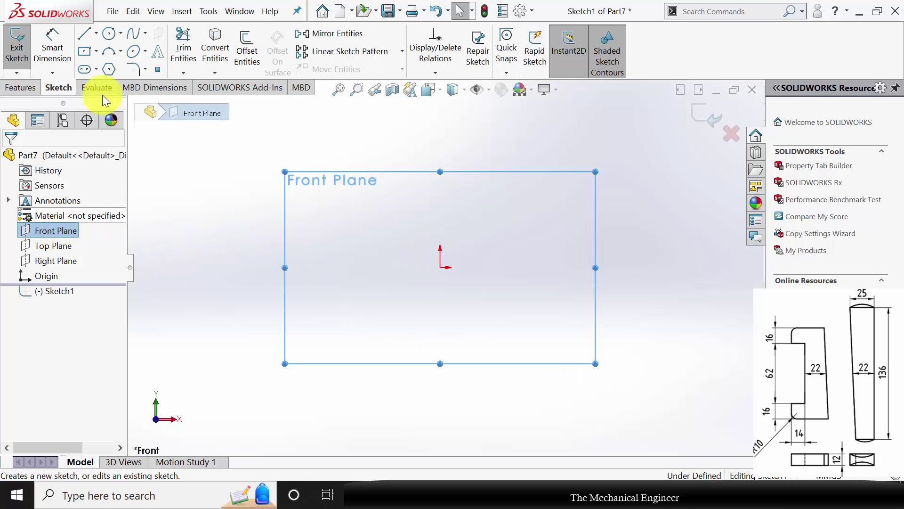
# Step: Sketch a closed C-shaped gib profile with lines from the origin, about 32 mm wide and 68 mm tall, opening away from the origin
pyautogui.click(85, 34)
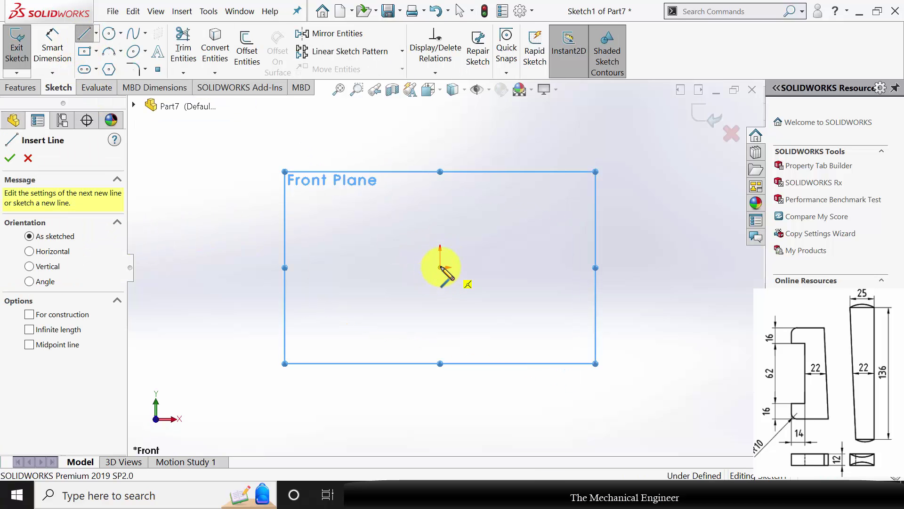
pyautogui.click(441, 268)
pyautogui.click(440, 150)
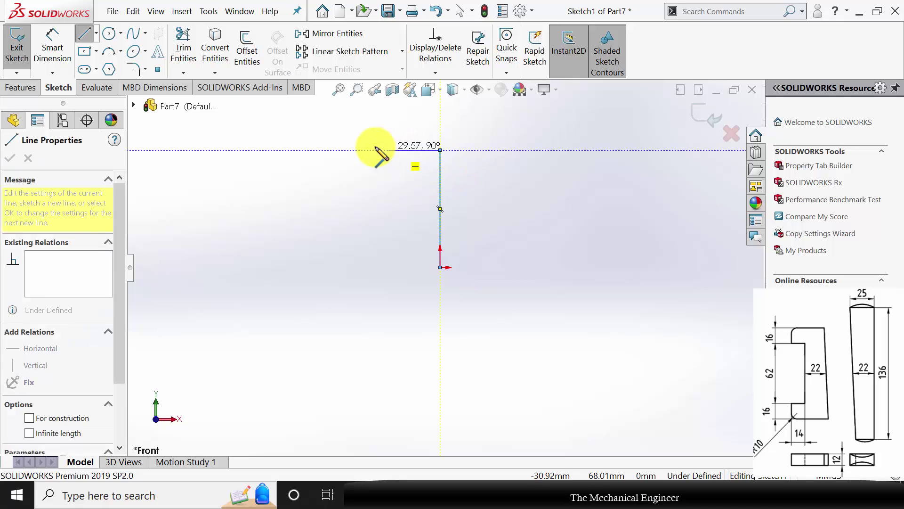
pyautogui.click(385, 150)
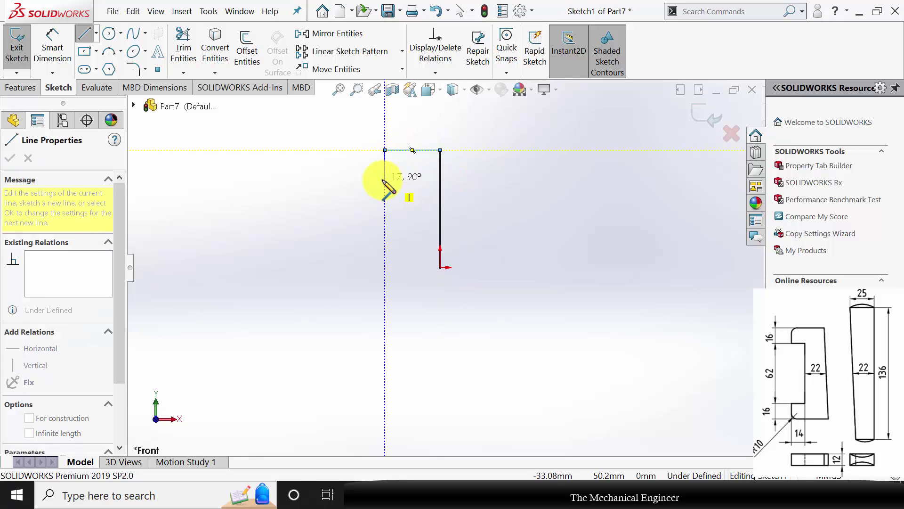
pyautogui.click(386, 180)
pyautogui.click(417, 179)
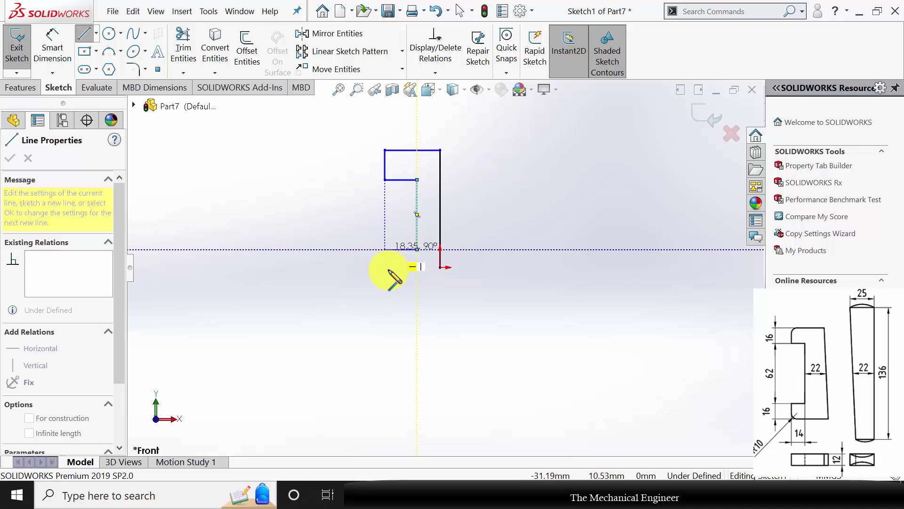
pyautogui.click(417, 248)
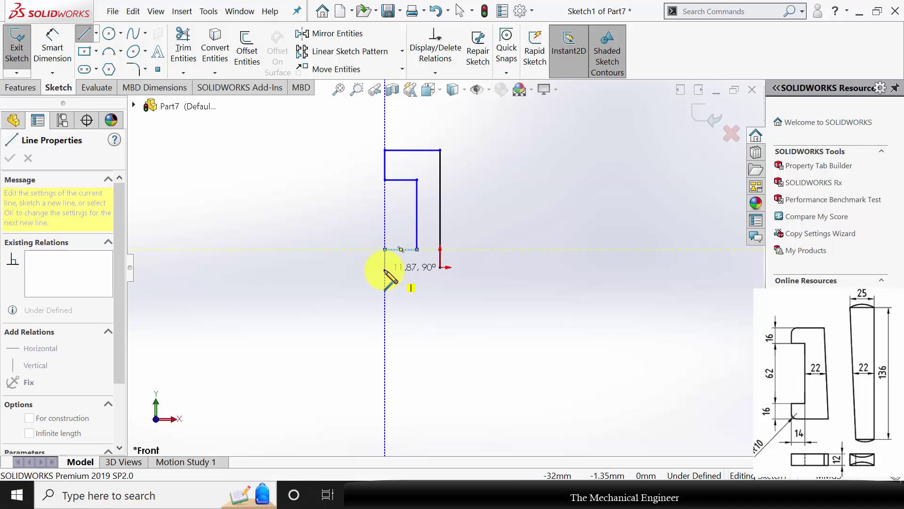
pyautogui.click(386, 267)
pyautogui.click(441, 282)
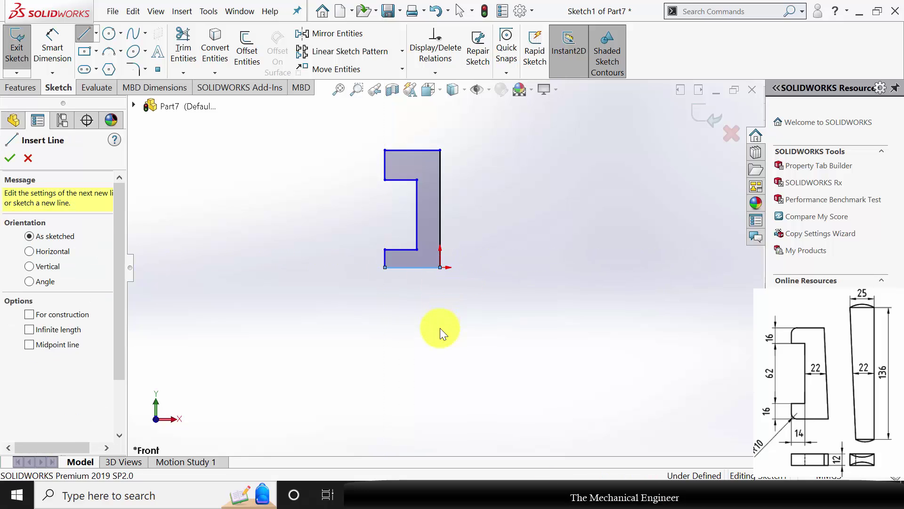
pyautogui.press('Escape')
# Step: Dimension the end edges of the lower and upper arms of the profile at 16 mm each
pyautogui.click(70, 43)
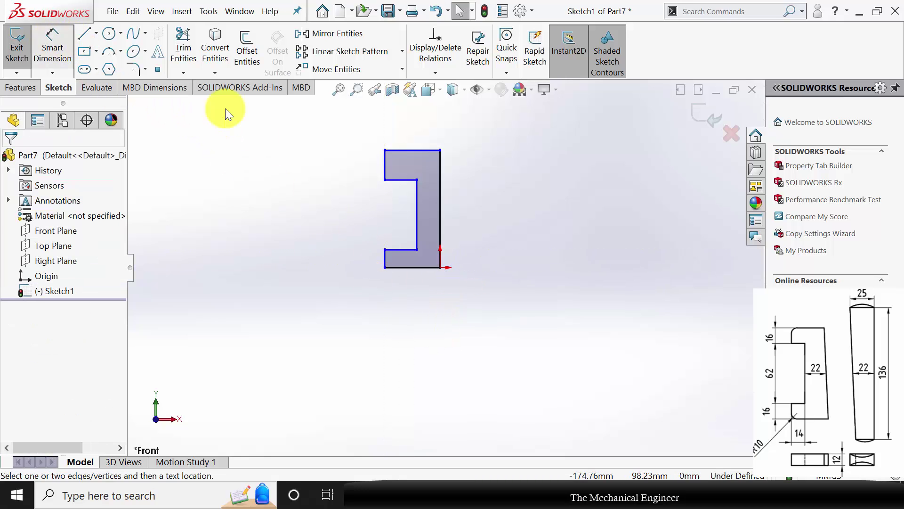
pyautogui.click(385, 259)
pyautogui.click(320, 258)
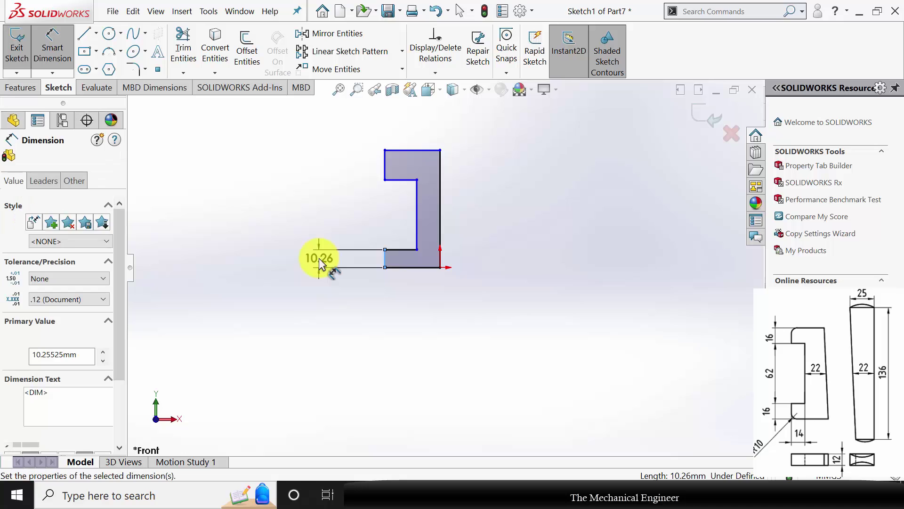
pyautogui.write('16')
pyautogui.press('Return')
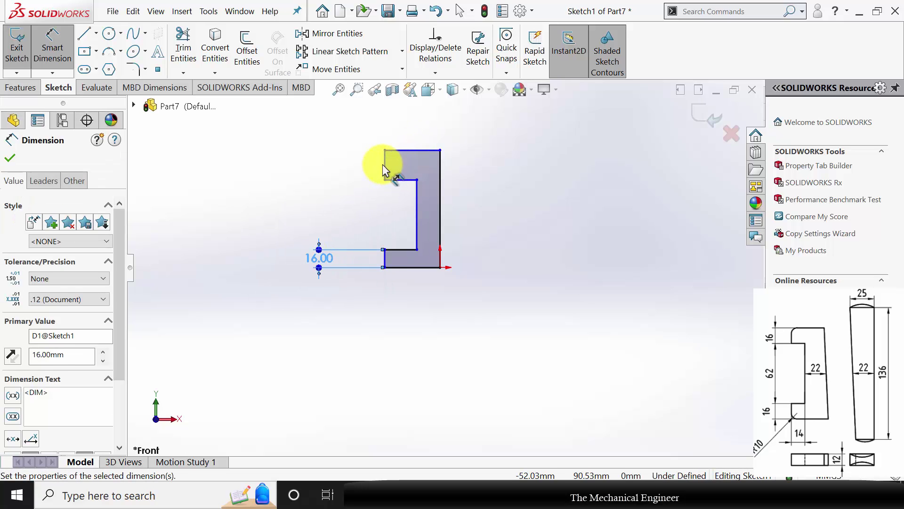
pyautogui.click(384, 164)
pyautogui.click(332, 168)
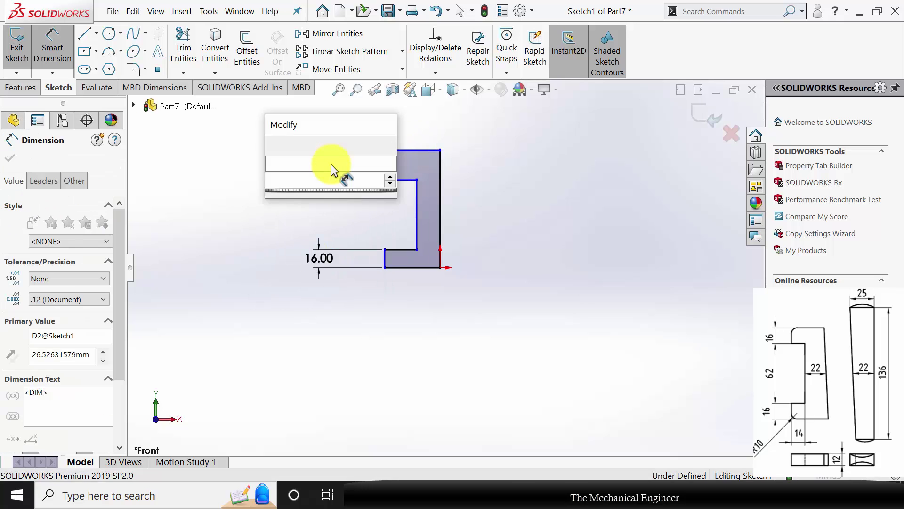
pyautogui.write('16')
pyautogui.press('Return')
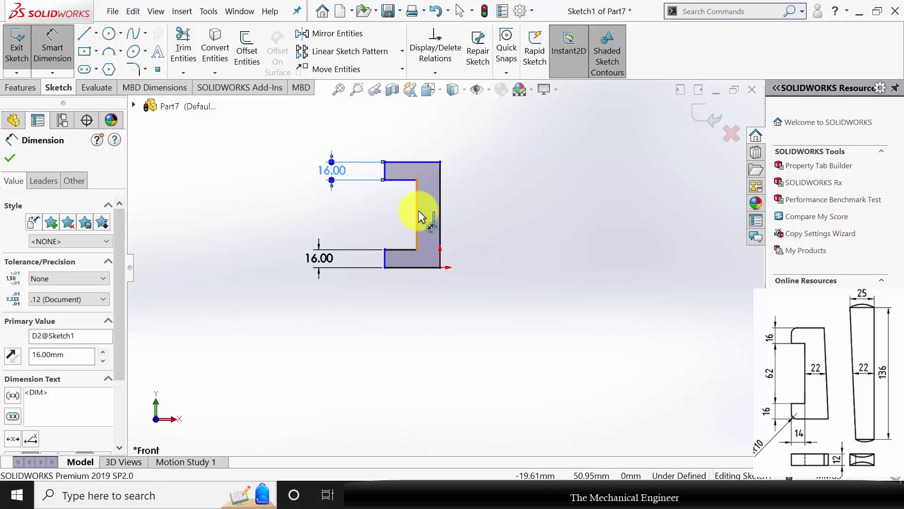
# Step: Dimension the profile's web thickness at 22 mm and the inner vertical edge between the arms at 62 mm
pyautogui.click(418, 217)
pyautogui.click(441, 212)
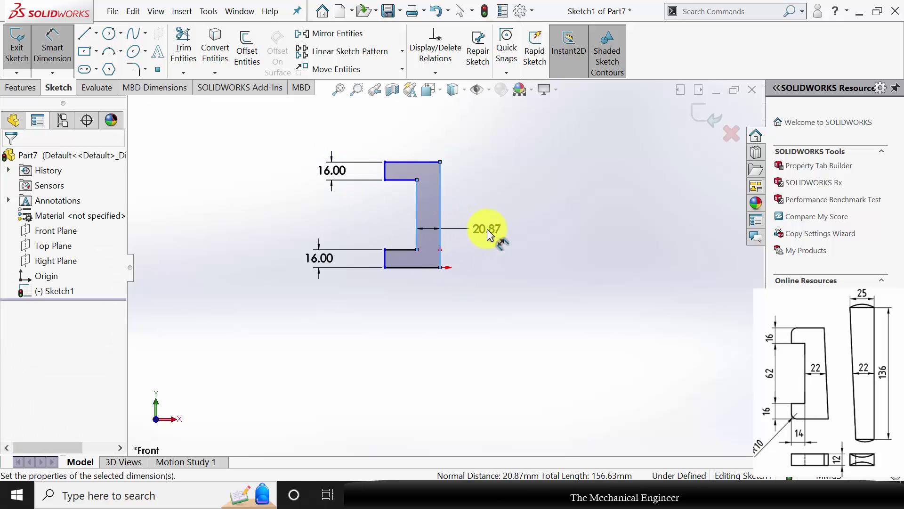
pyautogui.click(487, 228)
pyautogui.write('22')
pyautogui.press('Return')
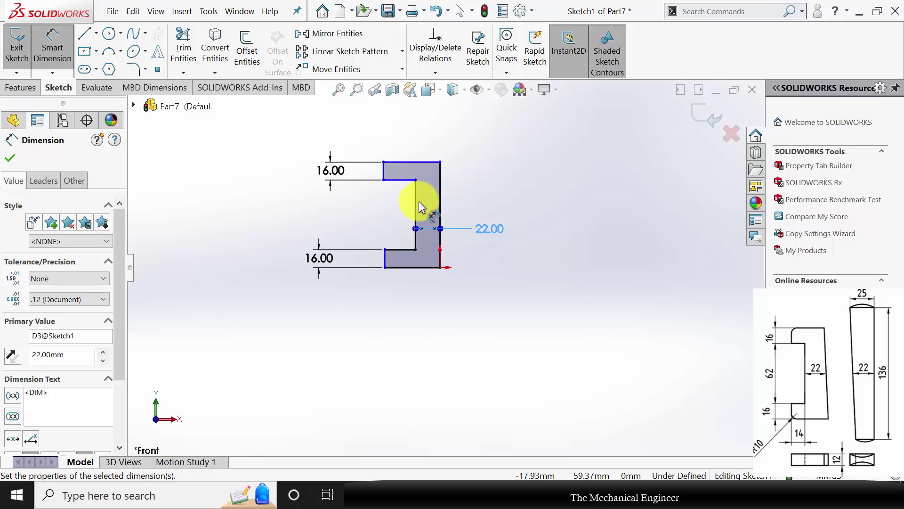
pyautogui.click(418, 206)
pyautogui.click(344, 215)
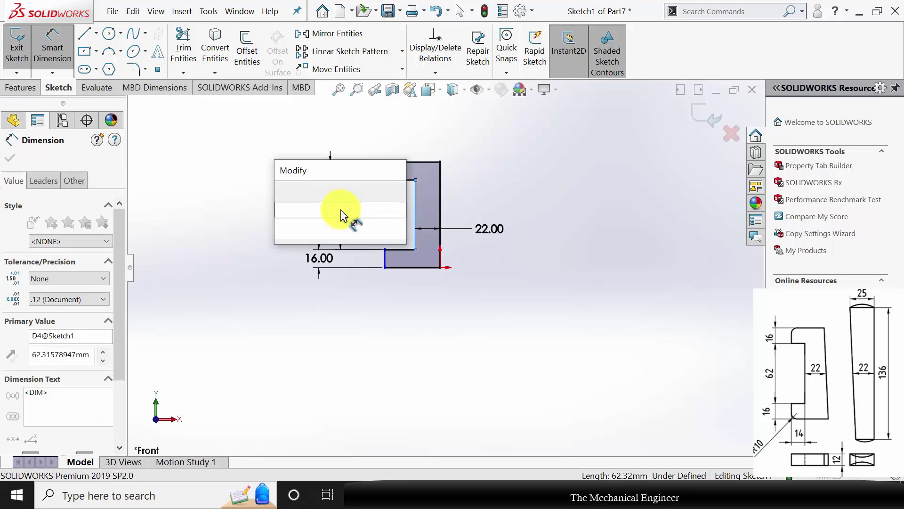
pyautogui.write('62')
pyautogui.press('Return')
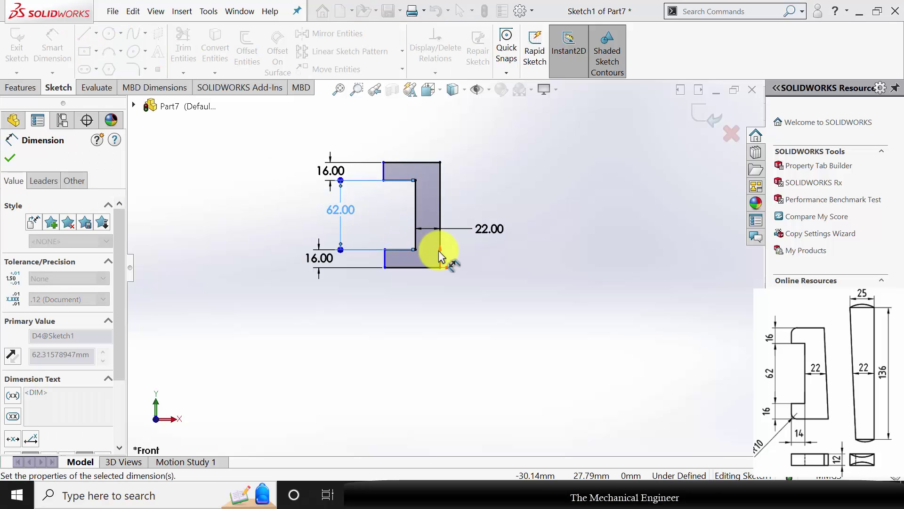
# Step: Dimension the inner horizontal edge of the lower arm at 14 mm
pyautogui.click(400, 249)
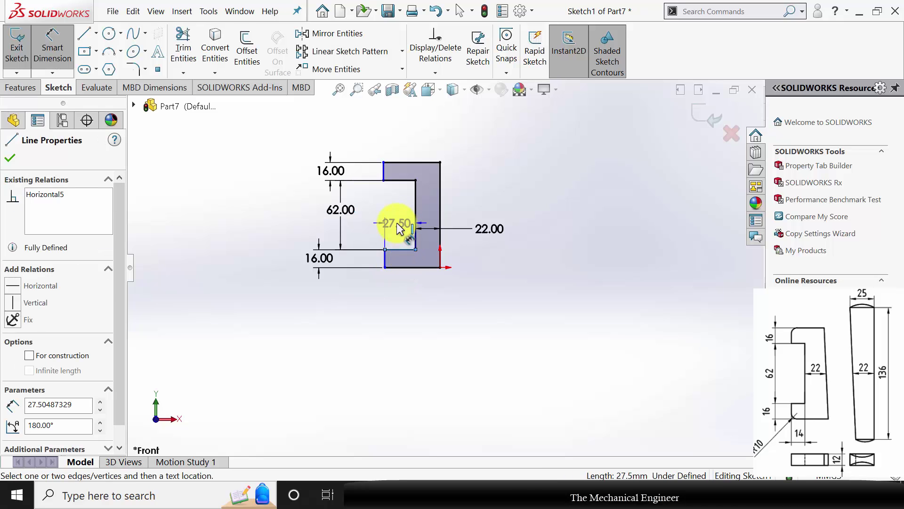
pyautogui.click(396, 223)
pyautogui.write('14')
pyautogui.press('Return')
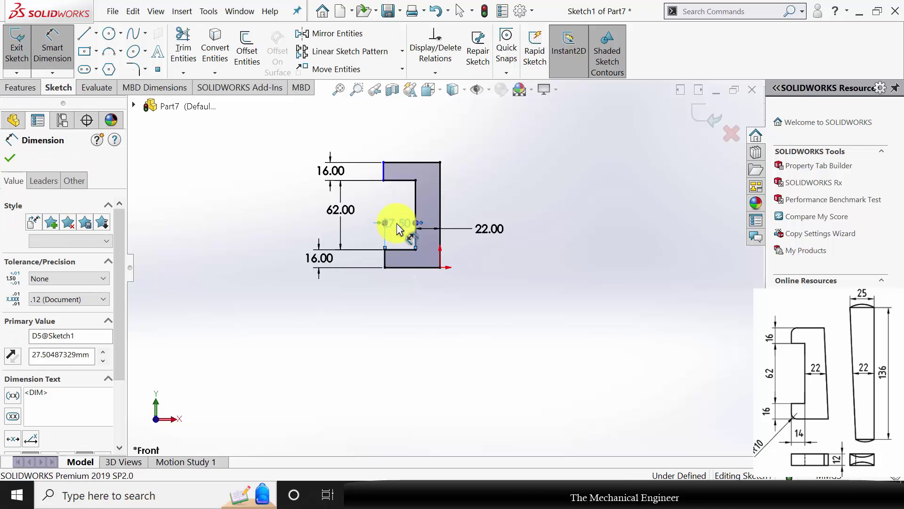
pyautogui.press('Escape')
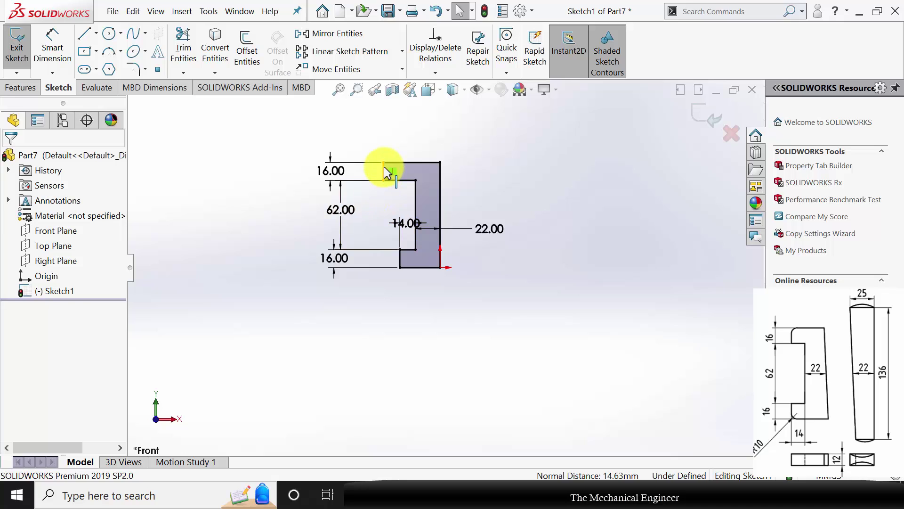
# Step: Make the vertical end edges of the upper and lower arms collinear
pyautogui.click(385, 172)
pyautogui.keyDown('ctrl'); pyautogui.click(400, 263); pyautogui.keyUp('ctrl')
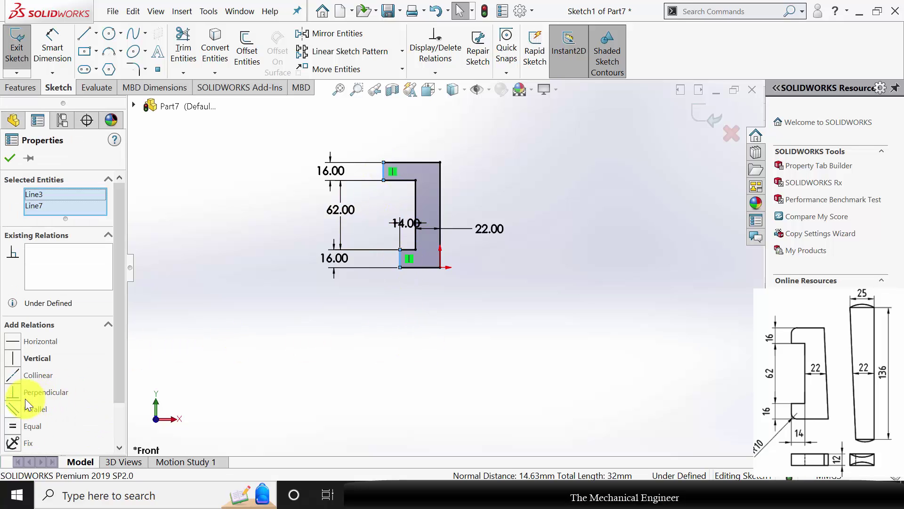
pyautogui.click(15, 374)
pyautogui.click(10, 158)
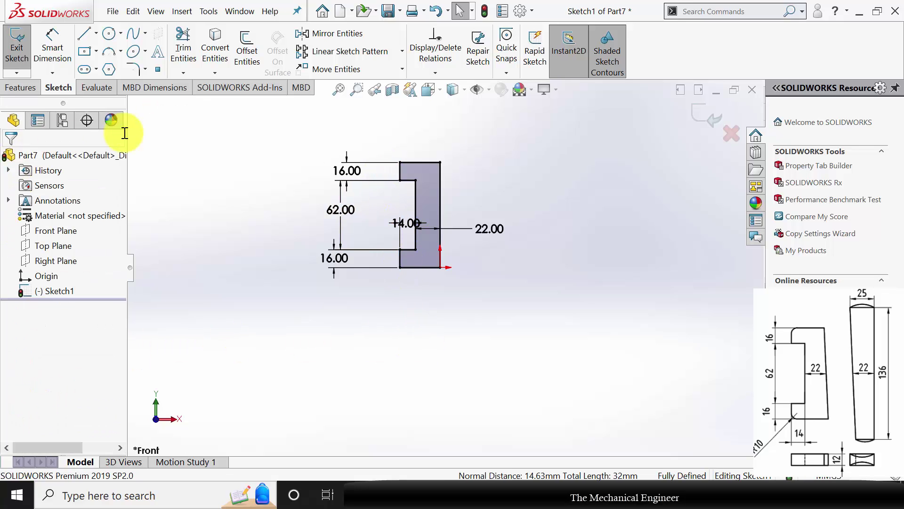
# Step: Extrude the gib profile as a blind boss 12 mm deep
pyautogui.click(29, 90)
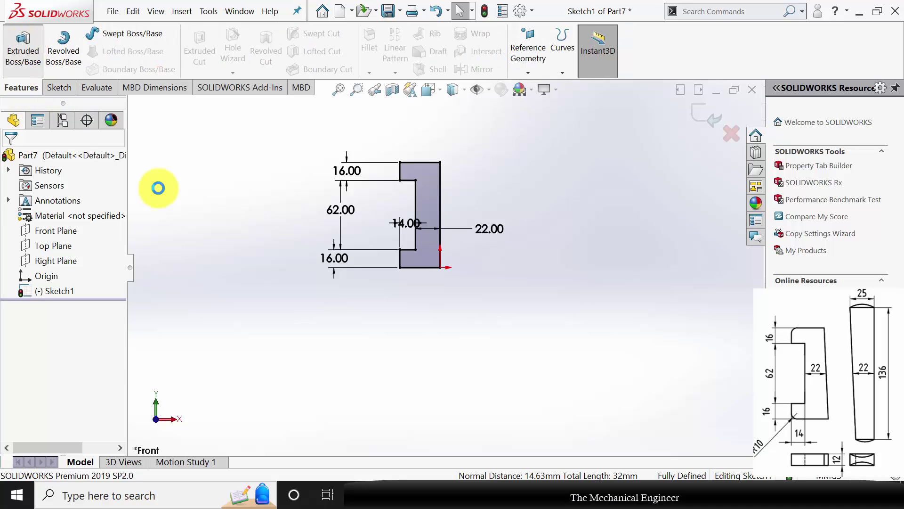
pyautogui.write('12')
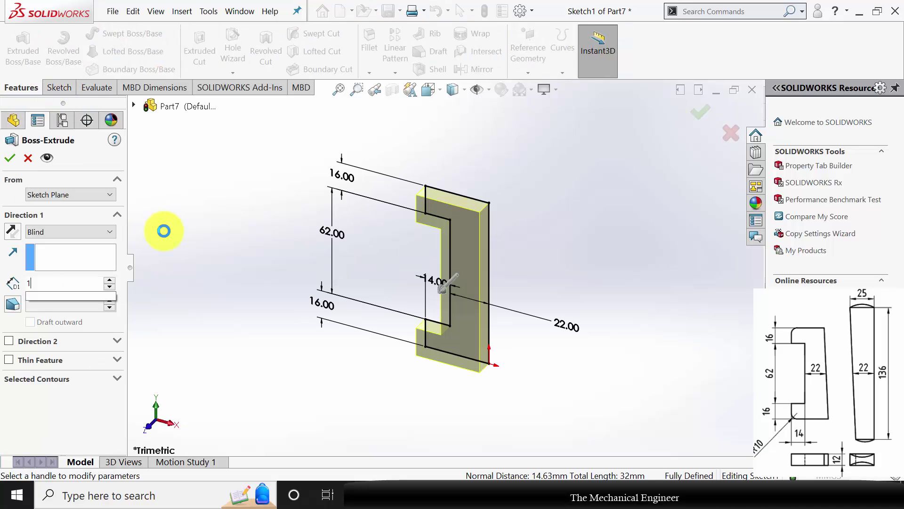
pyautogui.press('Return')
pyautogui.click(12, 158)
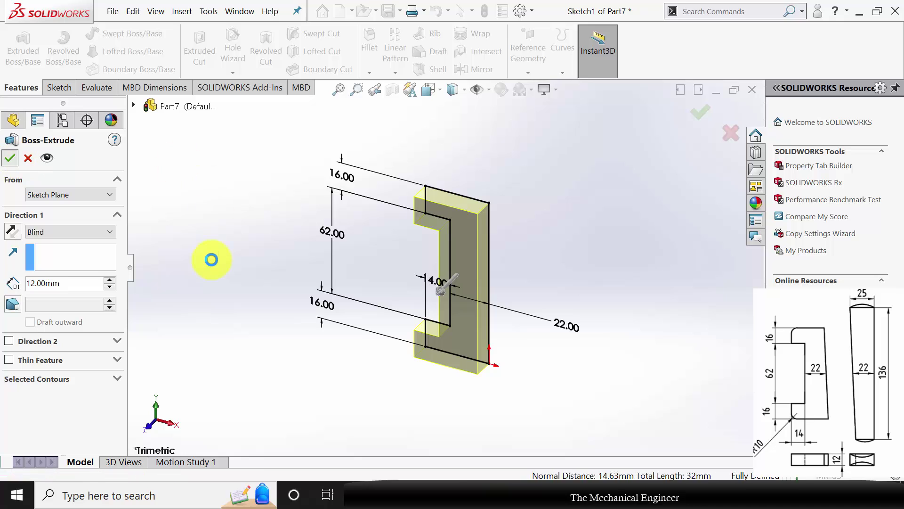
pyautogui.click(245, 256)
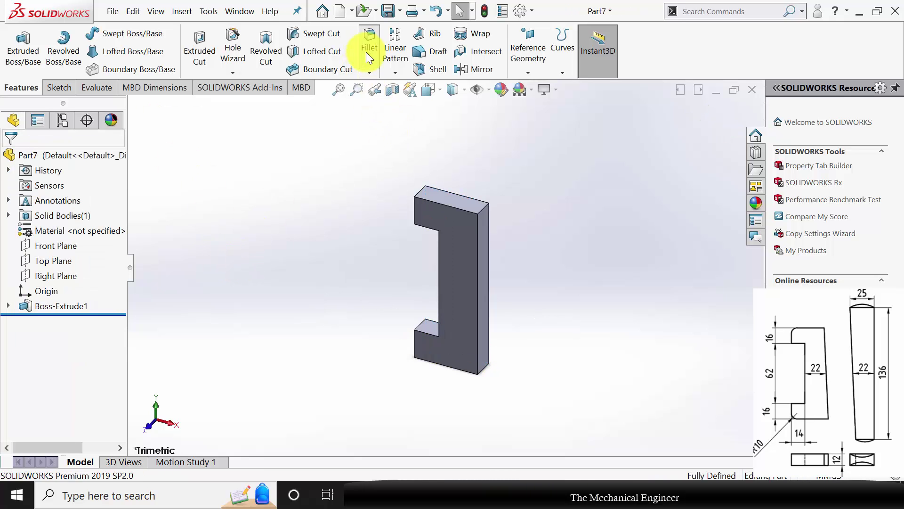
# Step: Fillet the outer end edges of the gib's upper and lower arms with a 10 mm radius
pyautogui.moveTo(401, 179); pyautogui.dragTo(458, 228, button='middle')
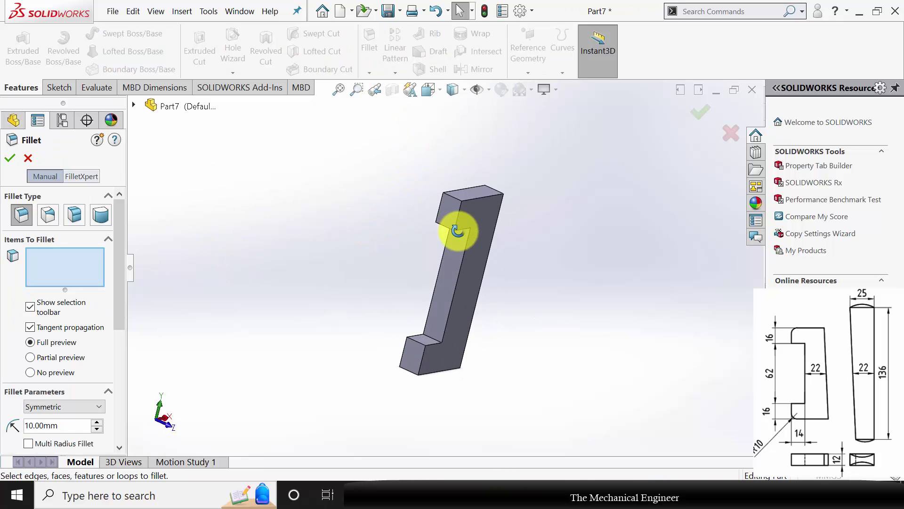
pyautogui.click(473, 312)
pyautogui.moveTo(485, 292); pyautogui.dragTo(414, 365, button='middle')
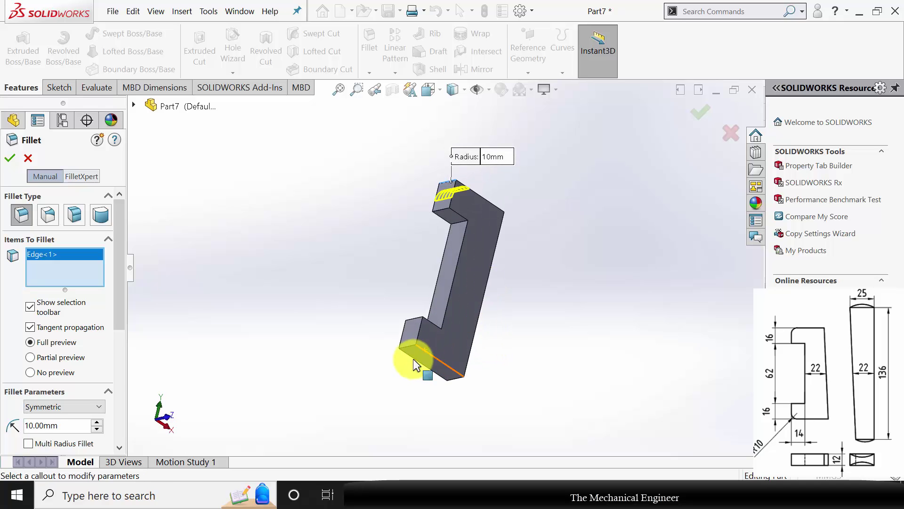
pyautogui.click(408, 347)
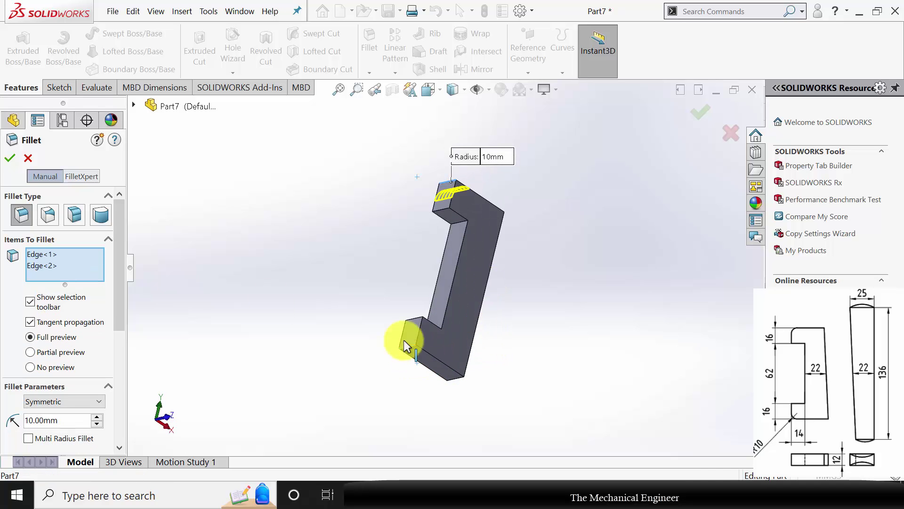
pyautogui.click(10, 160)
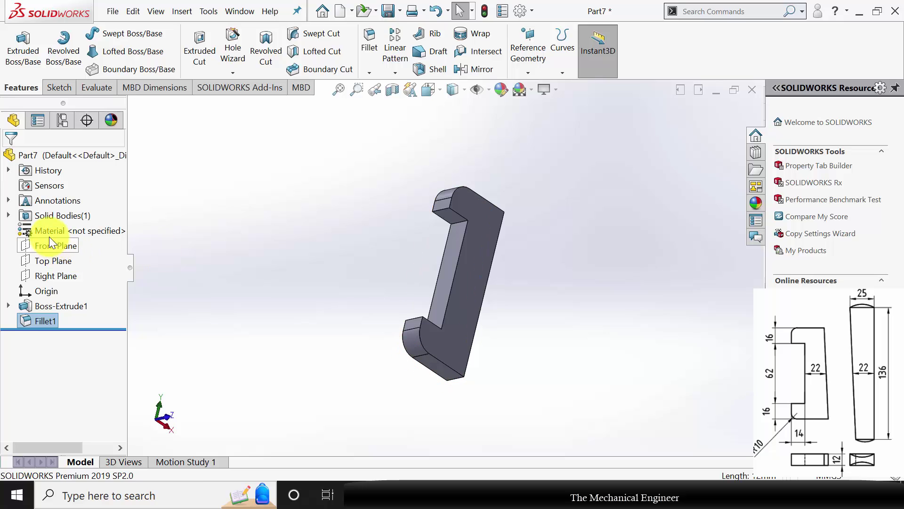
# Step: Assign Cast Alloy Steel as the gib's material, and save and close the part
pyautogui.rightClick(49, 236)
pyautogui.click(91, 250)
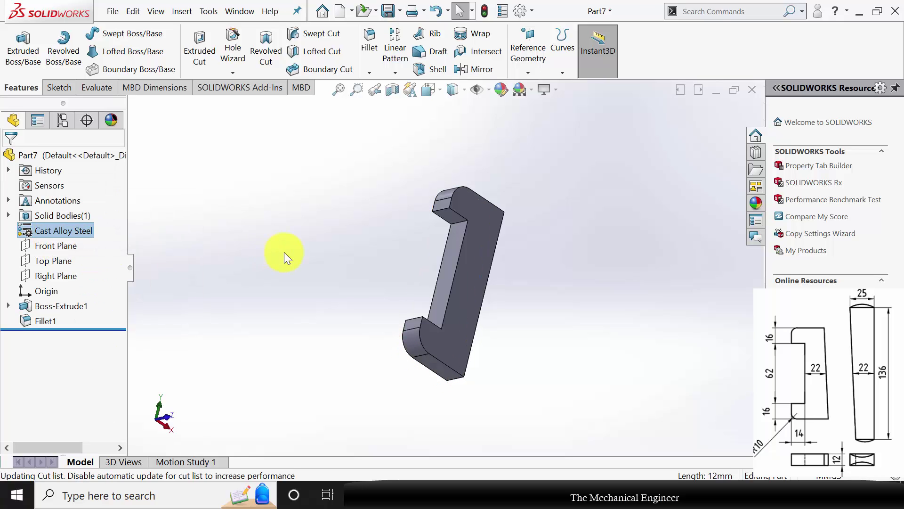
pyautogui.hotkey('ctrl', 's')
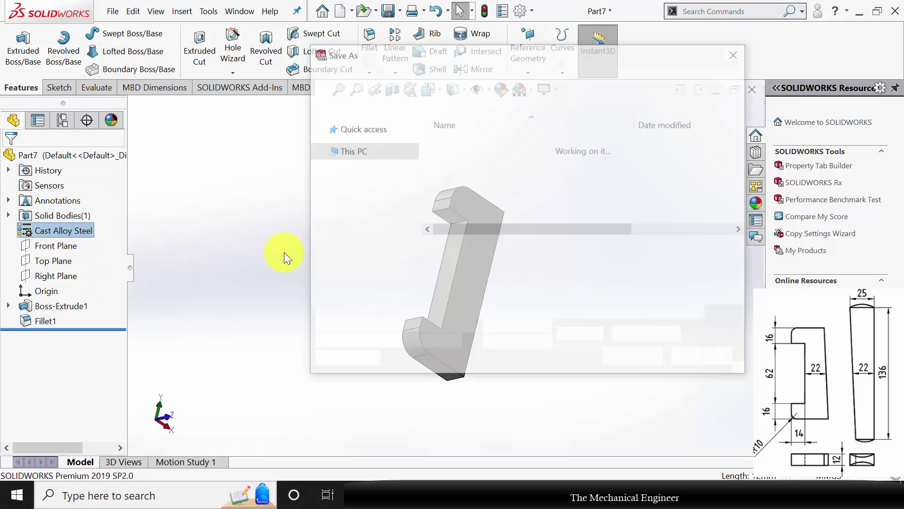
pyautogui.press('Return')
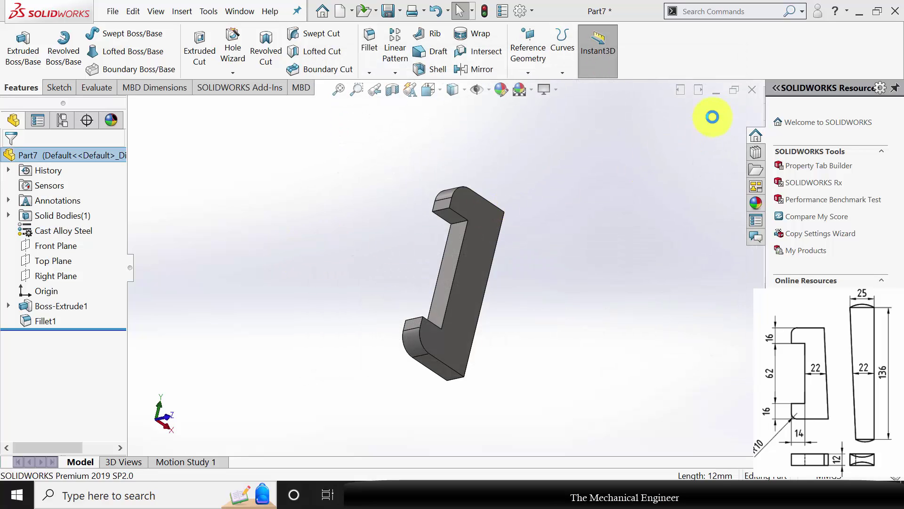
pyautogui.click(695, 89)
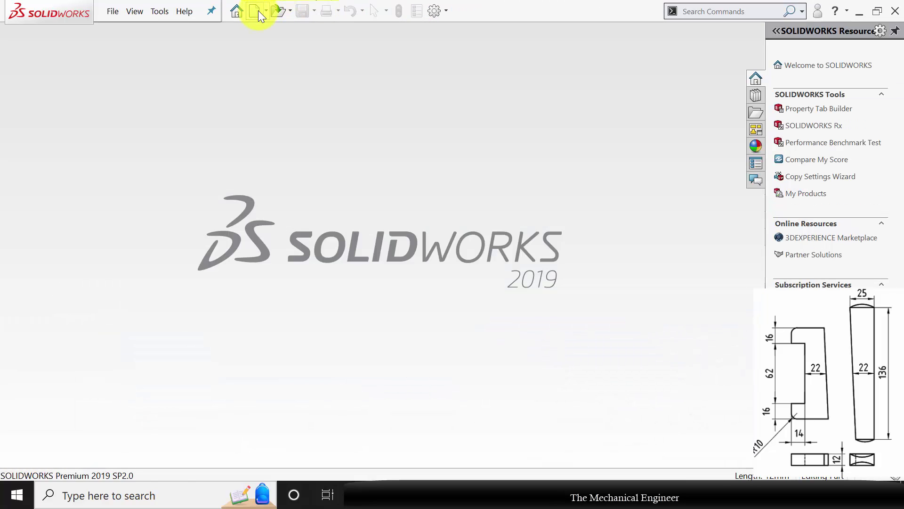
# Step: Create a new part for the cotter and start a sketch on the Front Plane
pyautogui.click(258, 10)
pyautogui.click(513, 393)
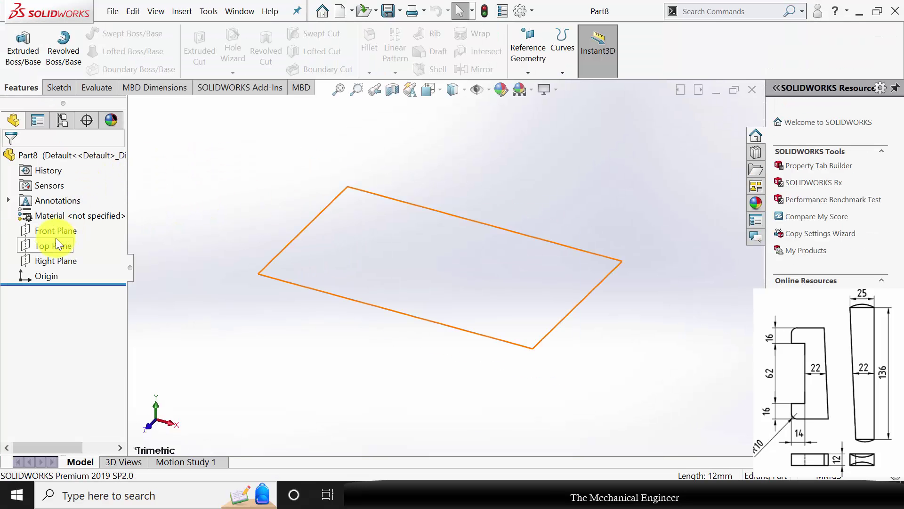
pyautogui.click(54, 232)
pyautogui.click(73, 216)
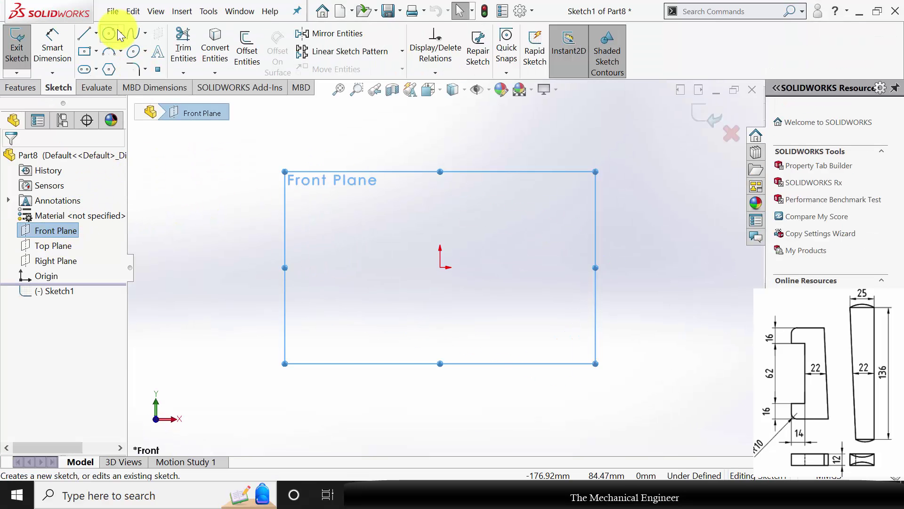
# Step: Sketch a closed four-sided tapered profile up from the origin, about 49 mm wide at the top and about 79 mm tall
pyautogui.click(86, 36)
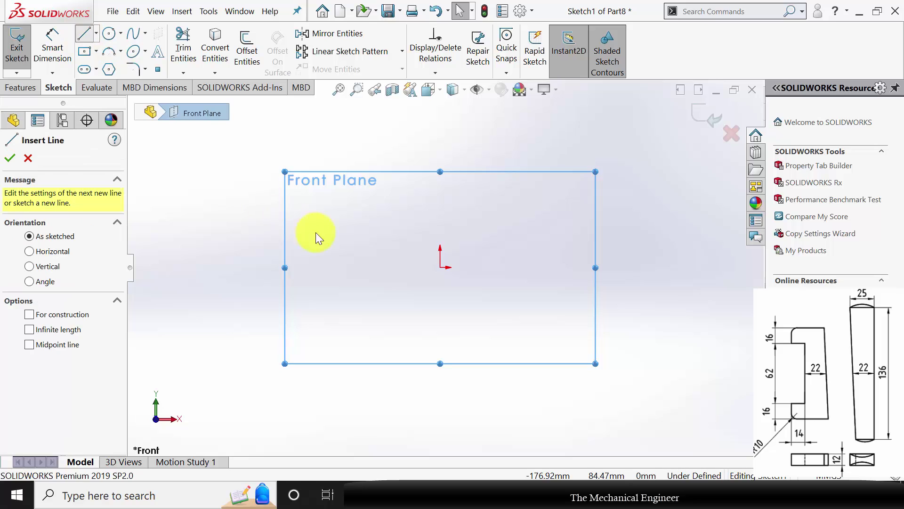
pyautogui.click(441, 268)
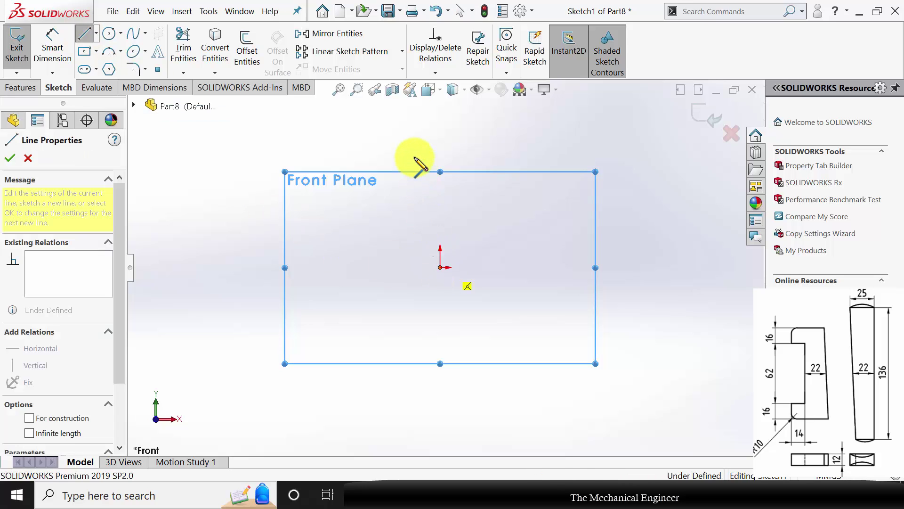
pyautogui.click(419, 130)
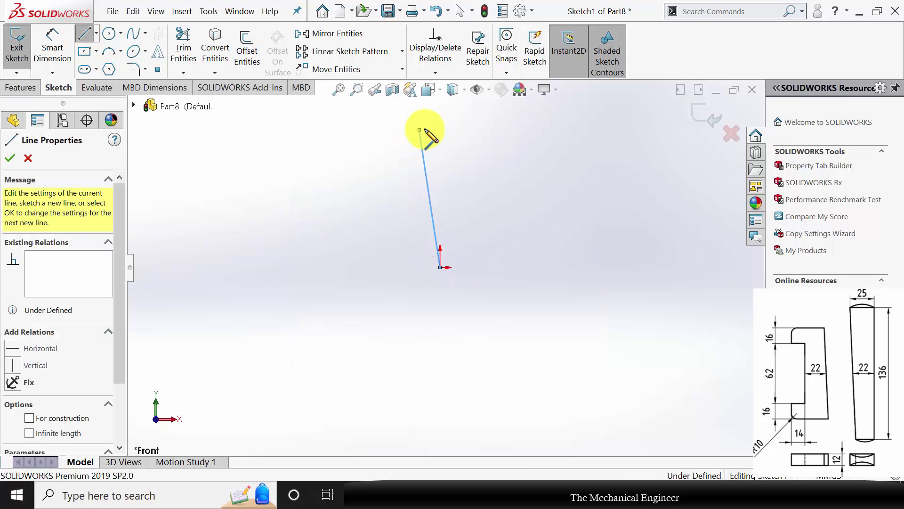
pyautogui.click(504, 129)
pyautogui.click(473, 268)
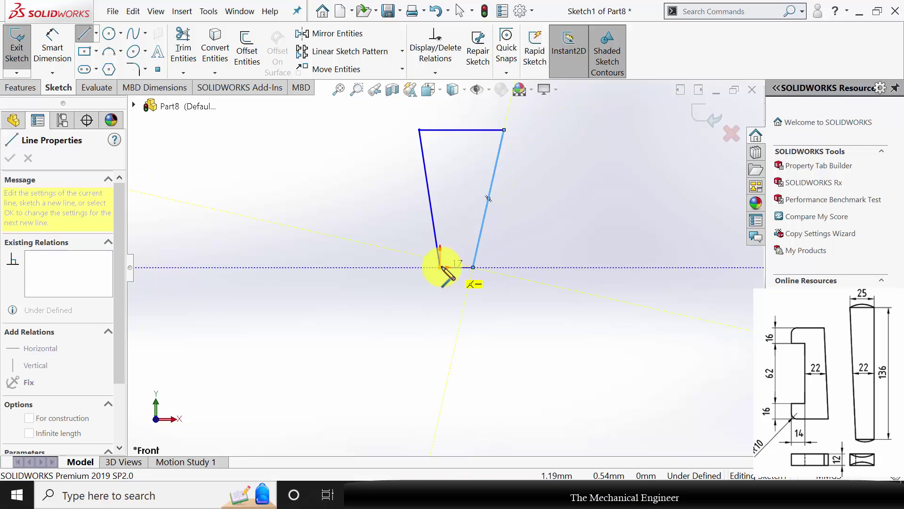
pyautogui.click(441, 267)
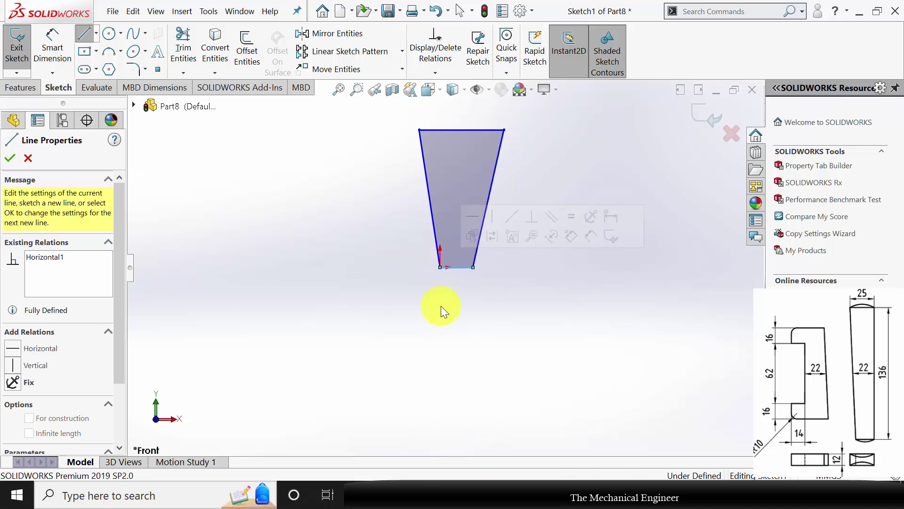
# Step: Draw a line between the midpoints of the profile's top and bottom edges, and make it vertical and for construction
pyautogui.click(461, 129)
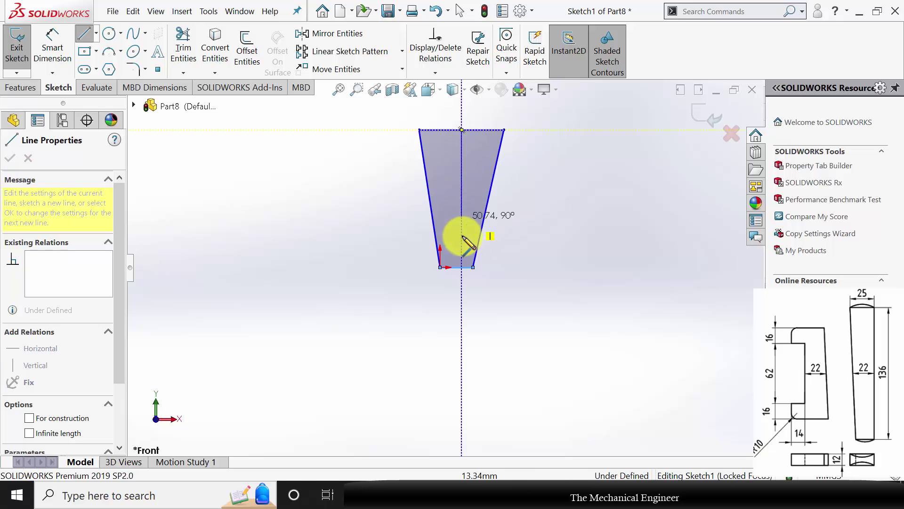
pyautogui.click(456, 267)
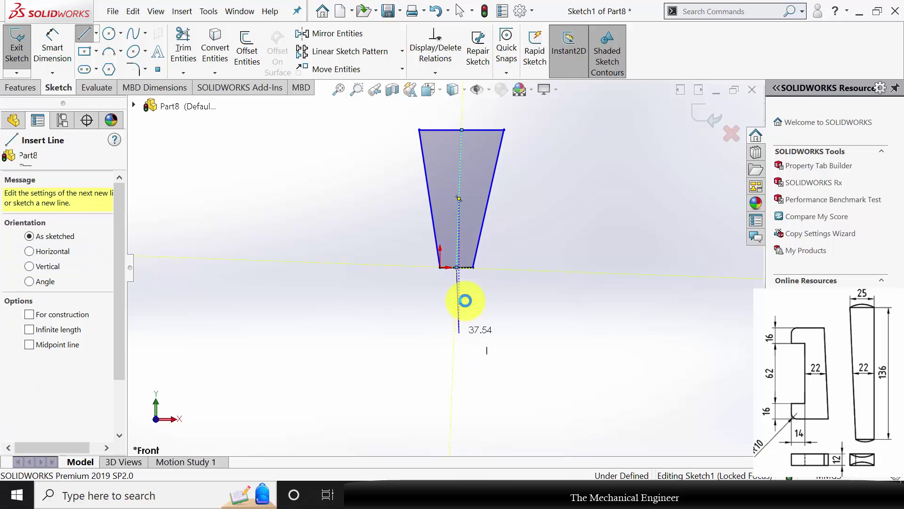
pyautogui.press('Escape')
pyautogui.click(459, 222)
pyautogui.click(14, 304)
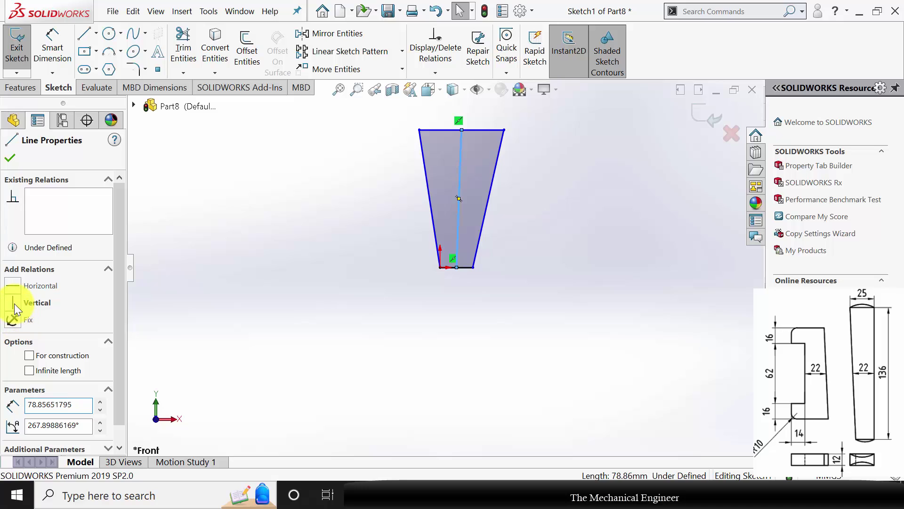
pyautogui.click(33, 355)
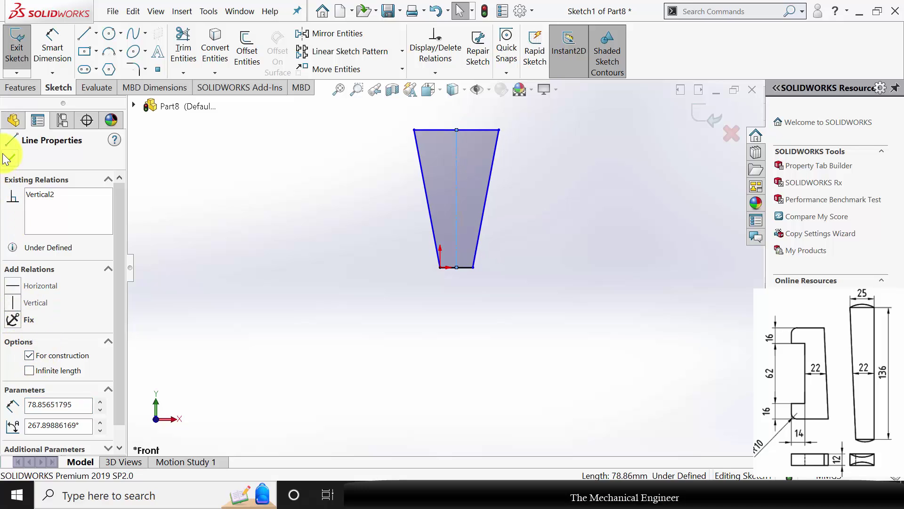
pyautogui.click(179, 196)
# Step: Dimension the cotter profile's overall height to 136 mm
pyautogui.click(48, 63)
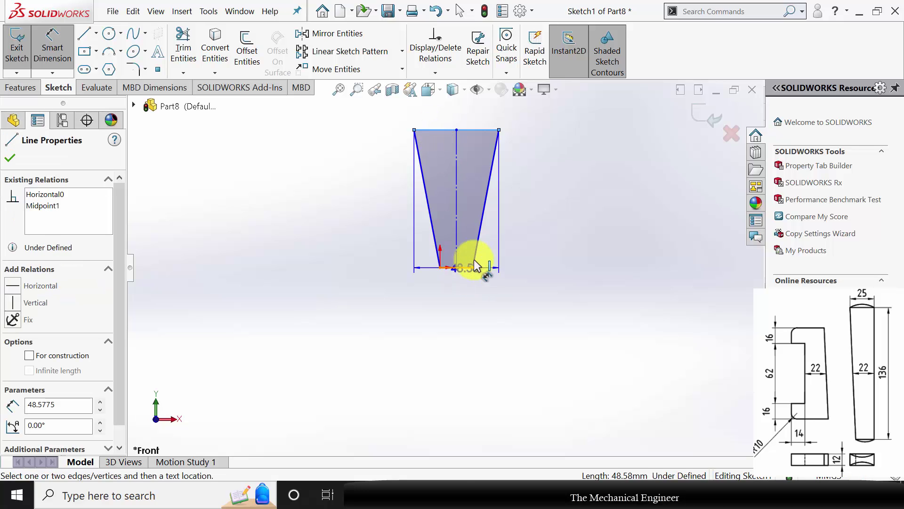
pyautogui.click(474, 262)
pyautogui.click(541, 200)
pyautogui.write('13')
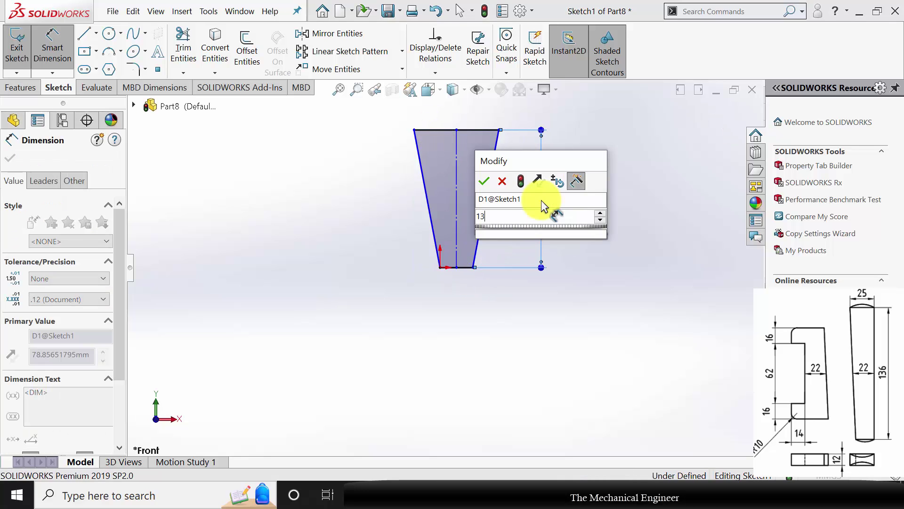
pyautogui.write('6')
pyautogui.press('Return')
# Step: Dimension the width between the midpoints of the two slanted sides to 22 mm
pyautogui.click(428, 200)
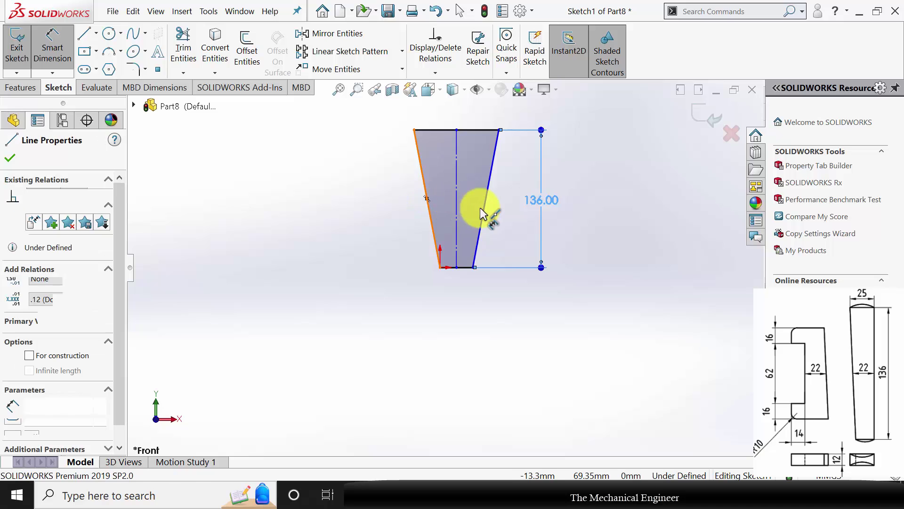
pyautogui.click(486, 206)
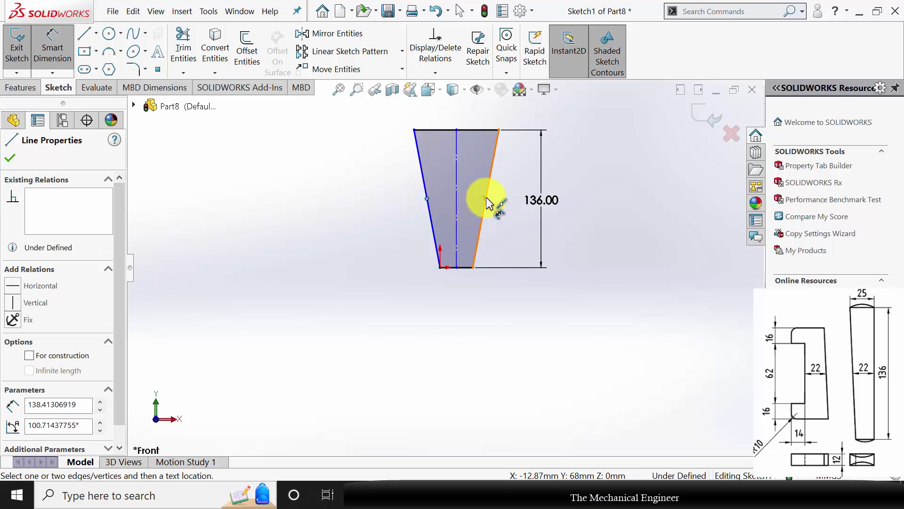
pyautogui.click(486, 198)
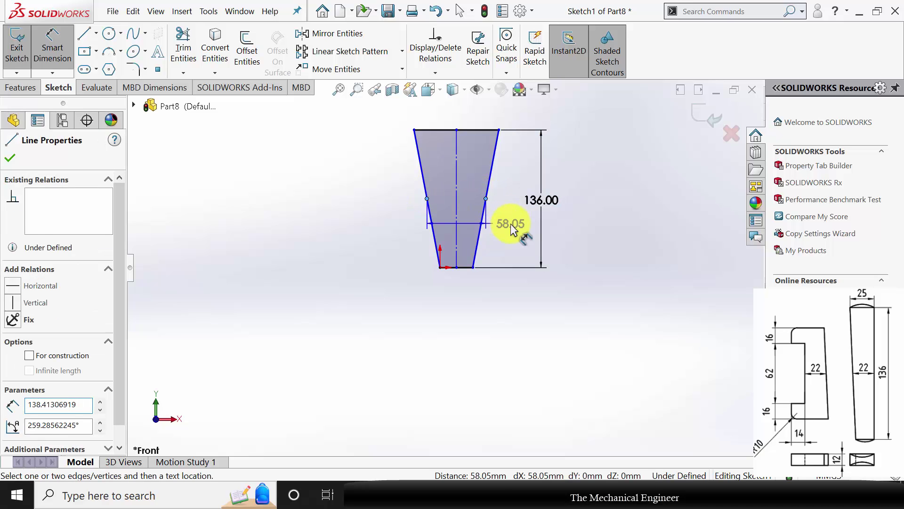
pyautogui.click(511, 225)
pyautogui.write('22')
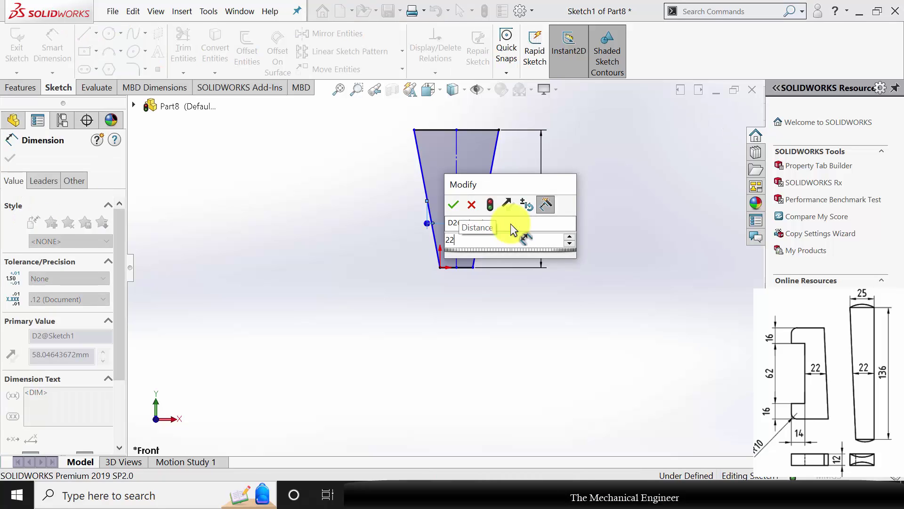
pyautogui.press('Return')
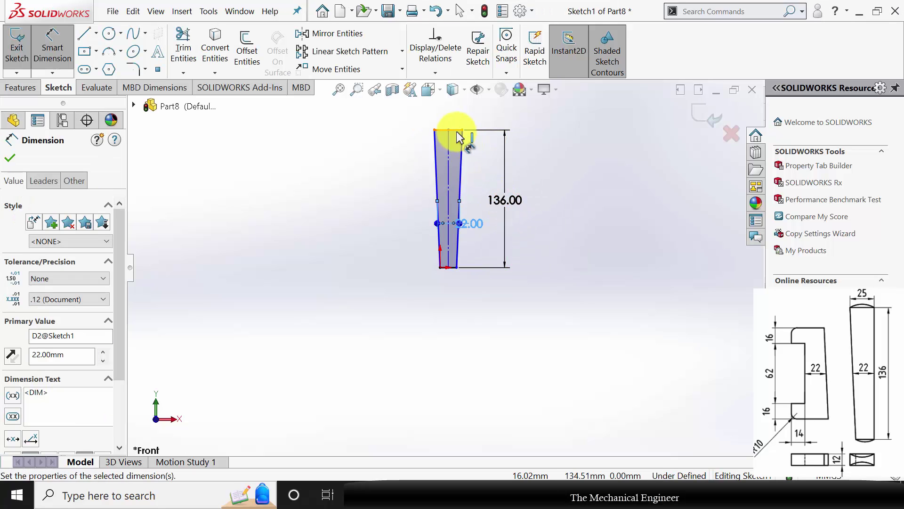
# Step: Dimension the profile's top edge to 25 mm
pyautogui.click(453, 130)
pyautogui.click(451, 112)
pyautogui.write('2')
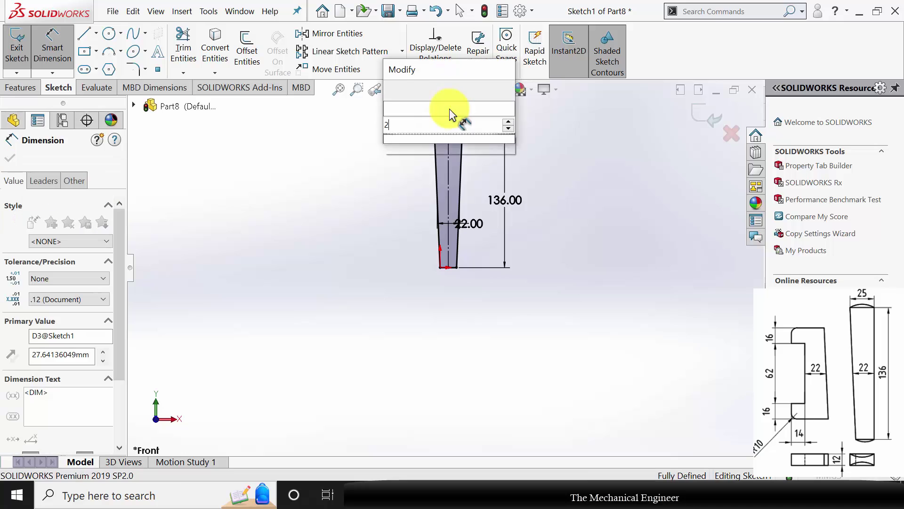
pyautogui.write('5')
pyautogui.press('Return')
# Step: Extrude the cotter profile as a blind boss 12 mm deep
pyautogui.click(17, 90)
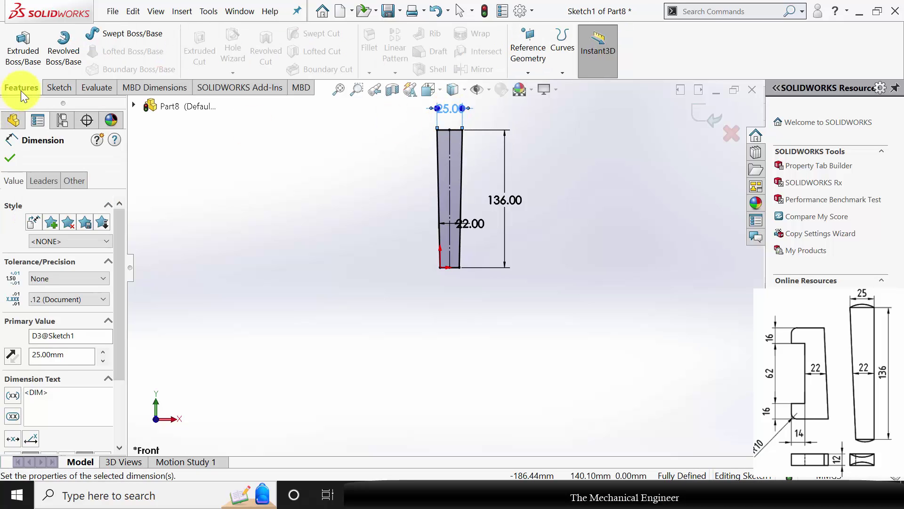
pyautogui.click(22, 49)
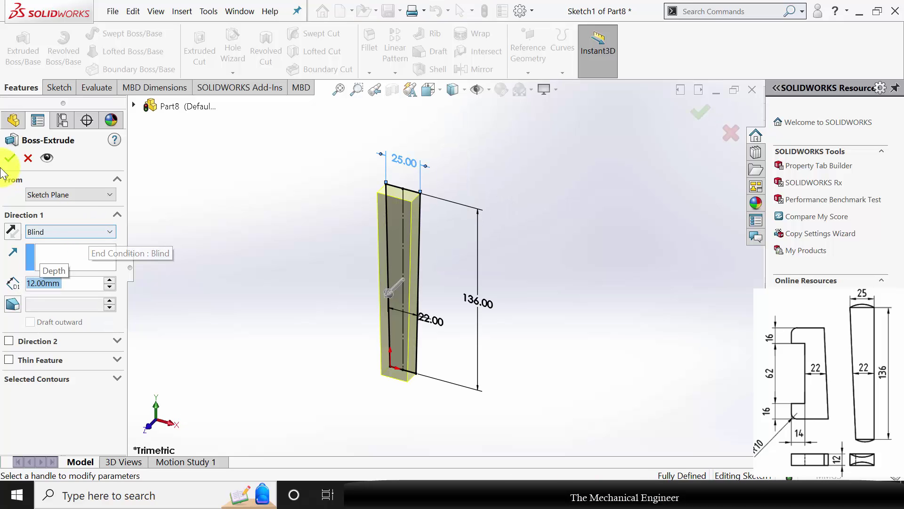
pyautogui.click(10, 158)
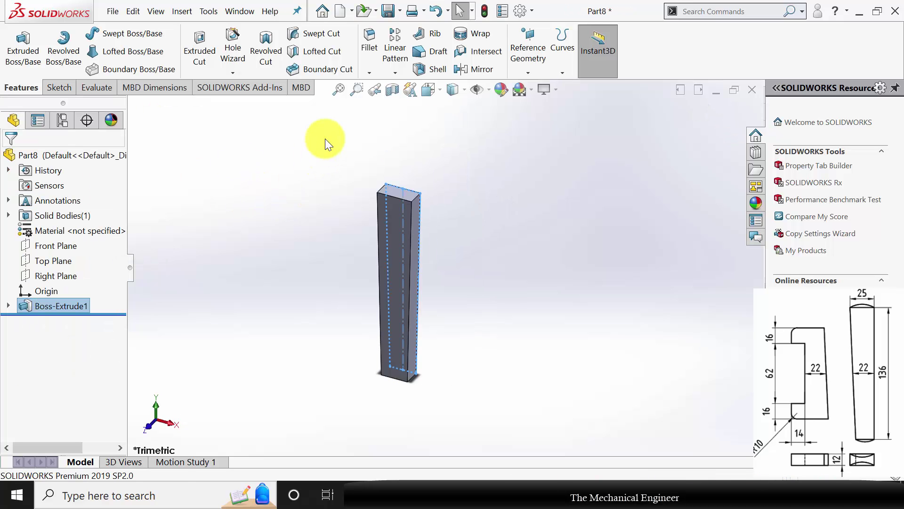
# Step: Fillet the edges of the cotter's top and bottom end faces with a 3 mm radius
pyautogui.click(65, 425)
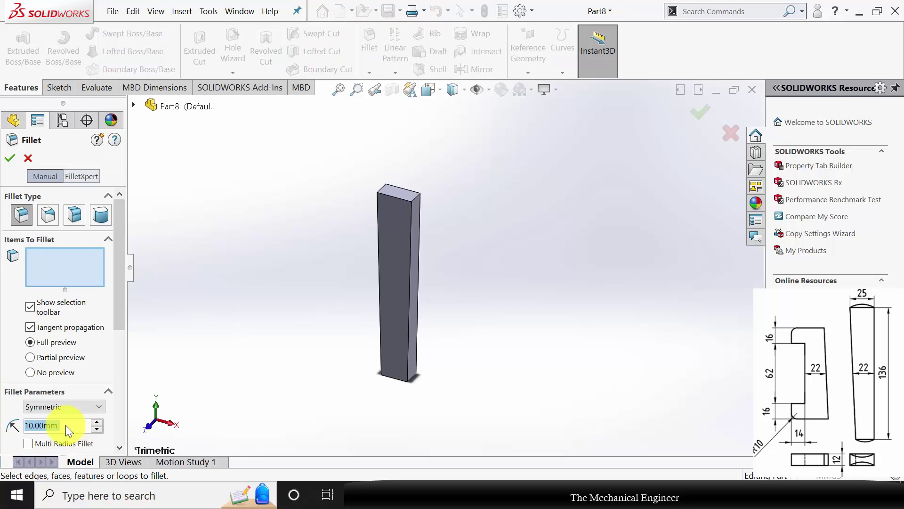
pyautogui.write('3')
pyautogui.press('Return')
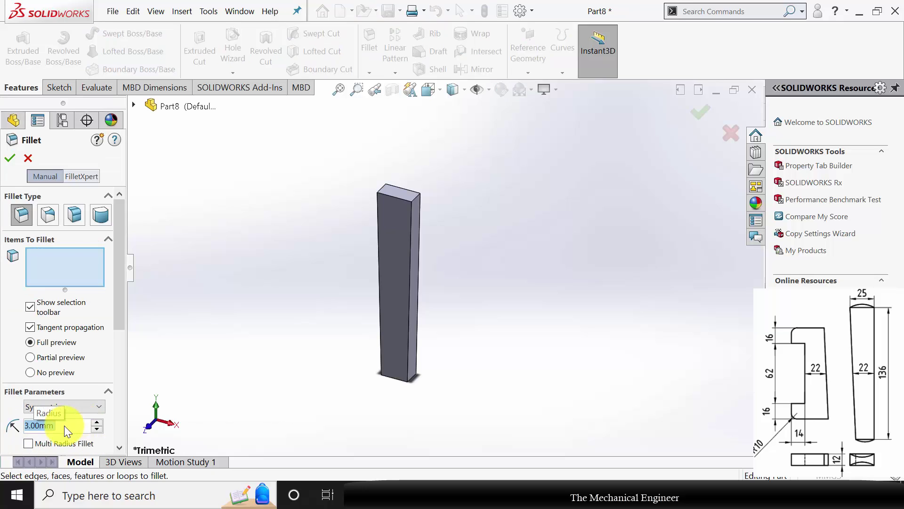
pyautogui.click(399, 191)
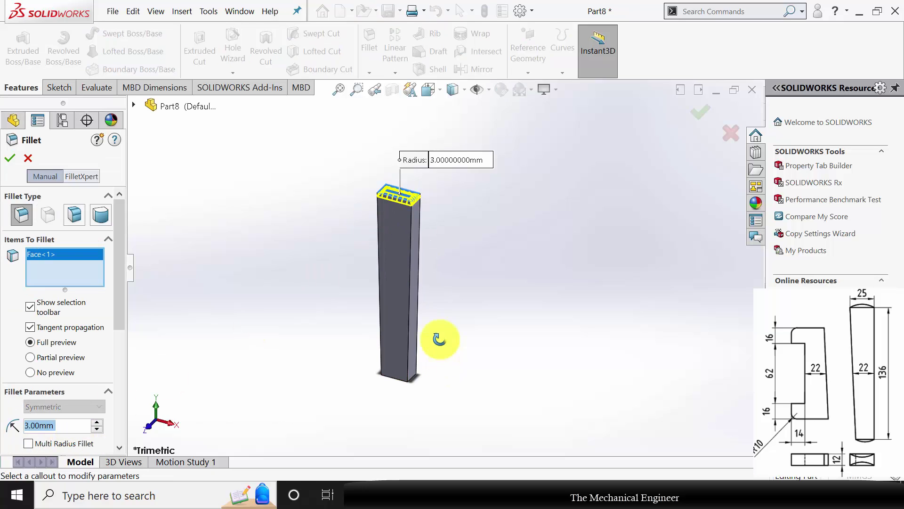
pyautogui.moveTo(440, 339); pyautogui.dragTo(445, 253, button='middle')
pyautogui.click(419, 386)
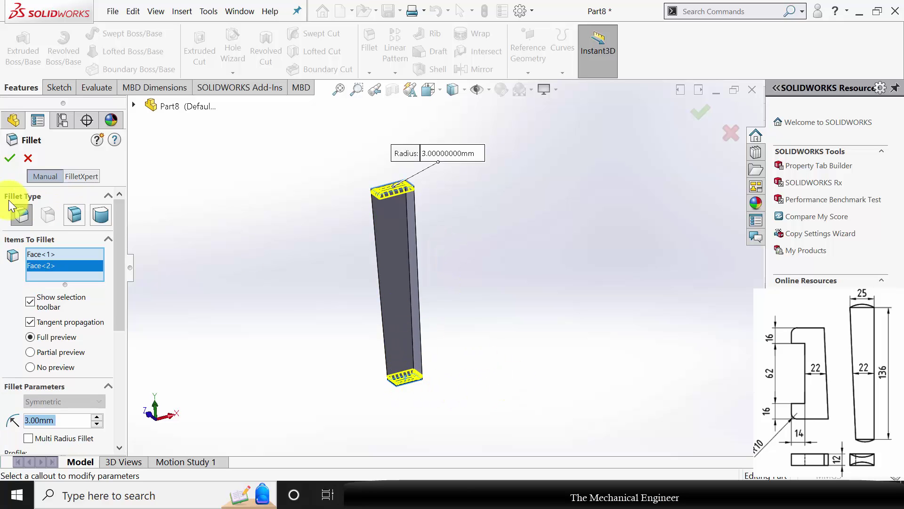
pyautogui.click(10, 159)
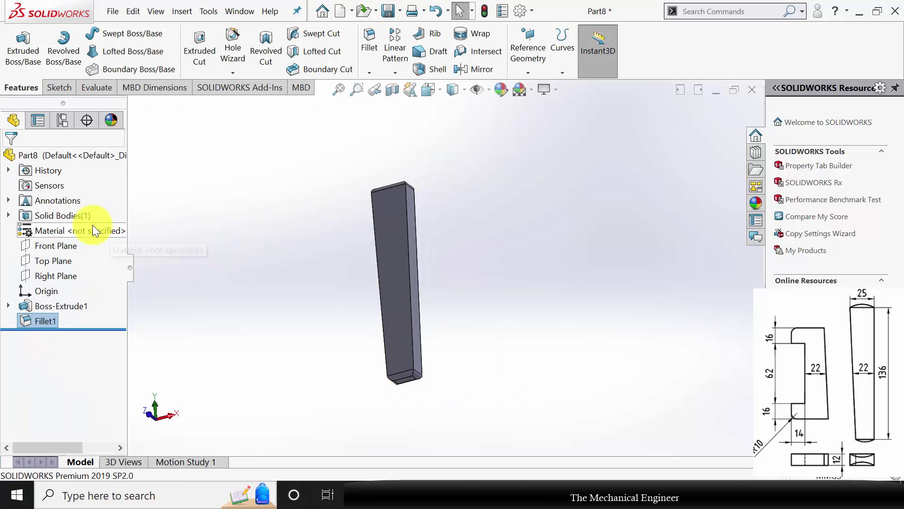
# Step: Assign Cast Alloy Steel as the cotter's material, and save the part as 4 and close it
pyautogui.rightClick(78, 230)
pyautogui.click(134, 246)
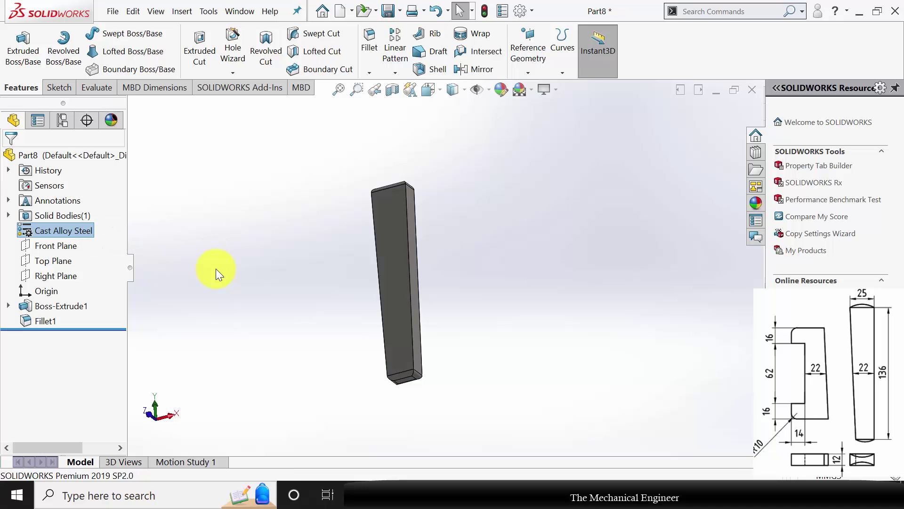
pyautogui.hotkey('ctrl', 's')
pyautogui.write('4')
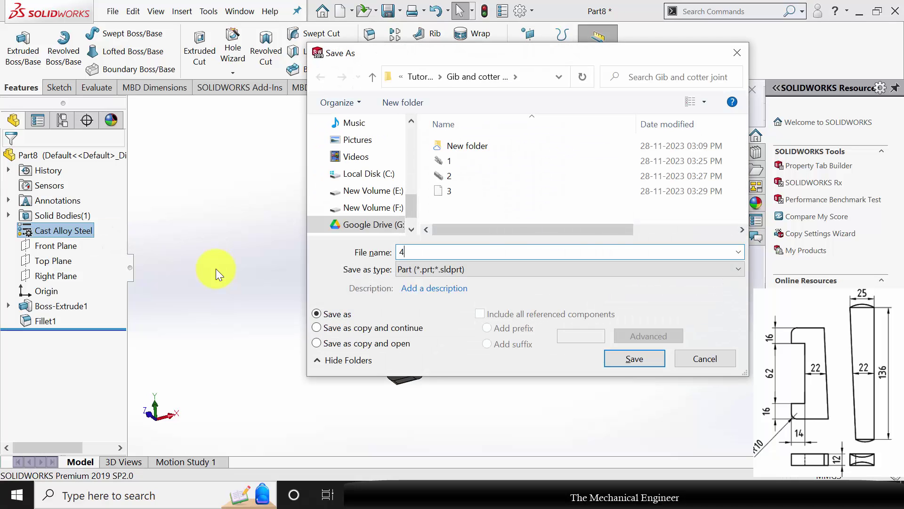
pyautogui.press('Return')
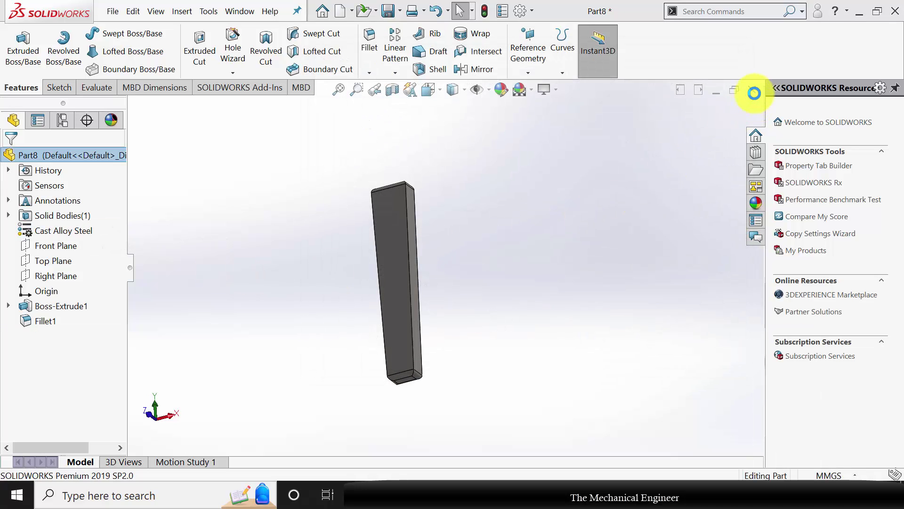
pyautogui.click(752, 90)
# Step: Create a new assembly and place the fork, part file 1, at the assembly origin
pyautogui.click(253, 10)
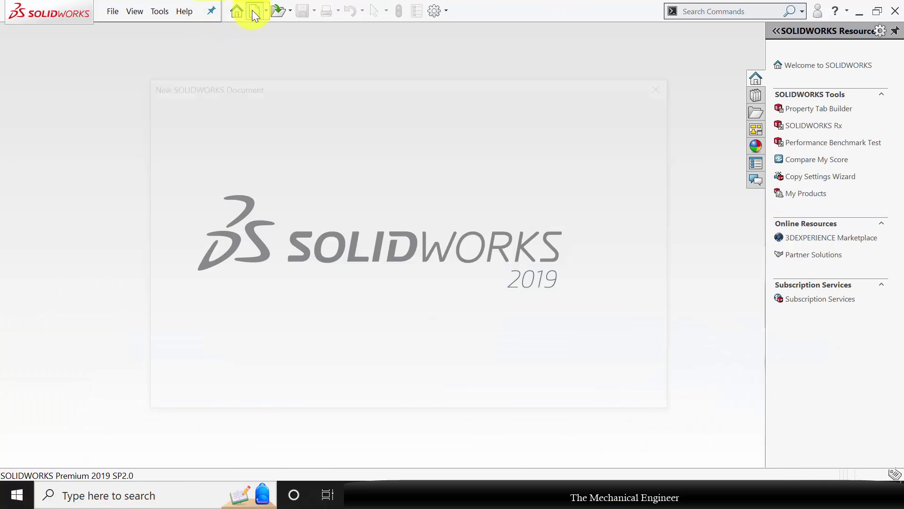
pyautogui.click(400, 222)
pyautogui.click(502, 398)
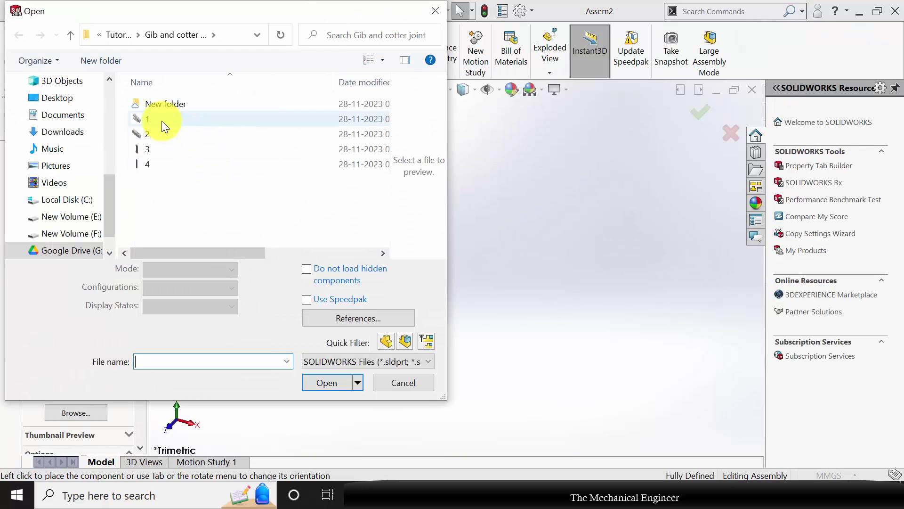
pyautogui.click(162, 118)
pyautogui.click(328, 358)
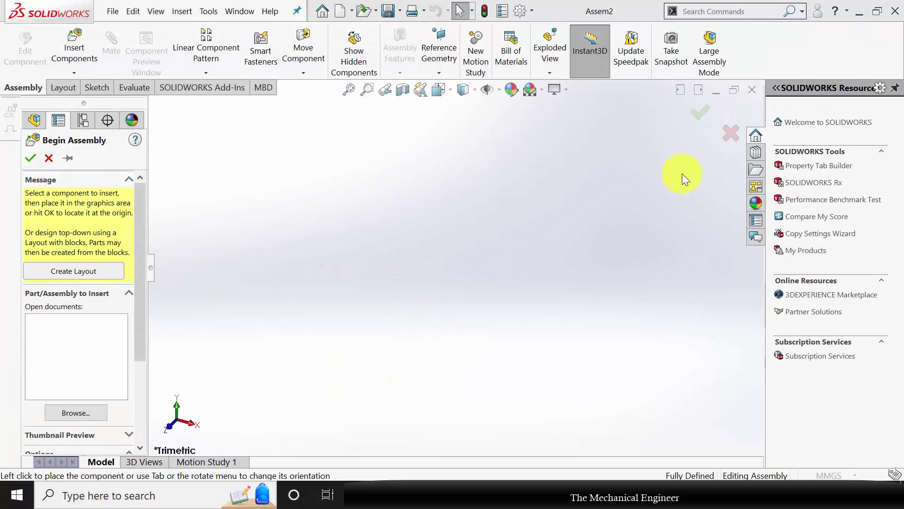
pyautogui.click(702, 111)
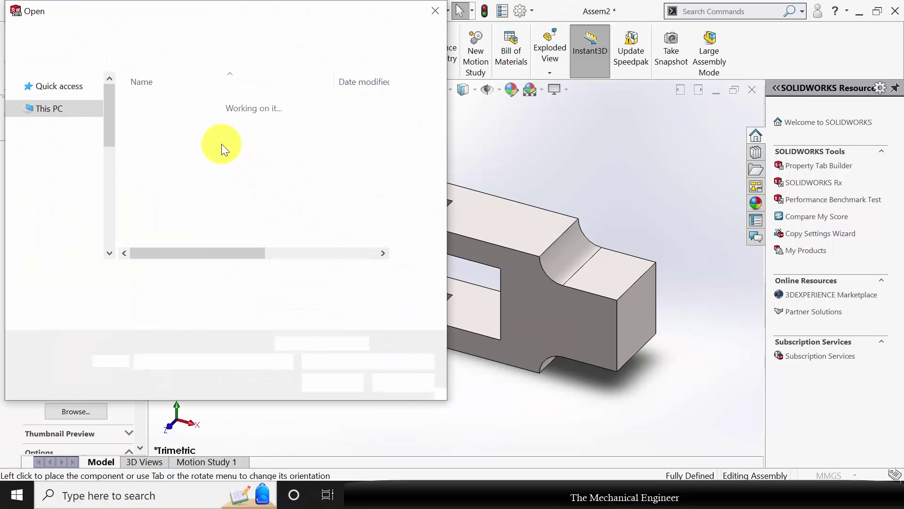
# Step: Insert the square rod, part file 2, and place it in front of the fork
pyautogui.click(162, 124)
pyautogui.click(165, 134)
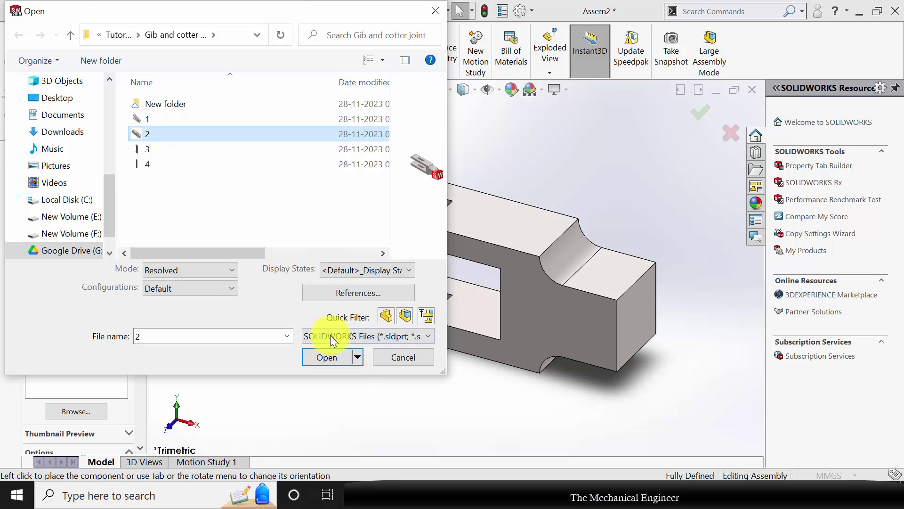
pyautogui.click(325, 357)
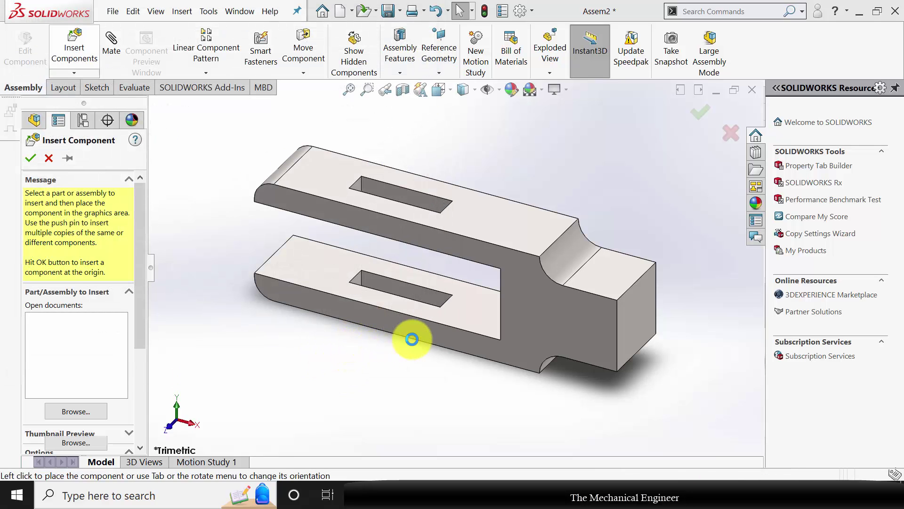
pyautogui.click(307, 285)
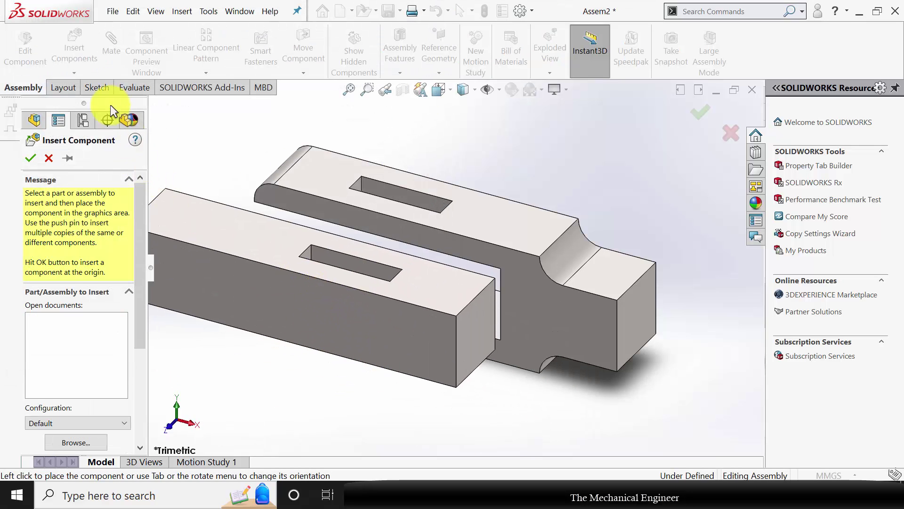
# Step: Mate the rod's top face coincident with the inner face of the fork's upper prong
pyautogui.click(256, 242)
pyautogui.moveTo(315, 326); pyautogui.dragTo(335, 259, button='middle')
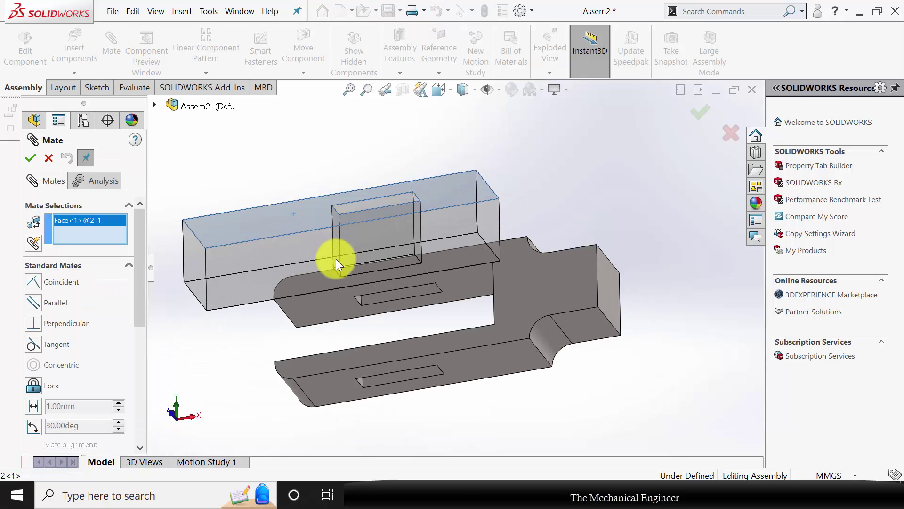
pyautogui.click(450, 300)
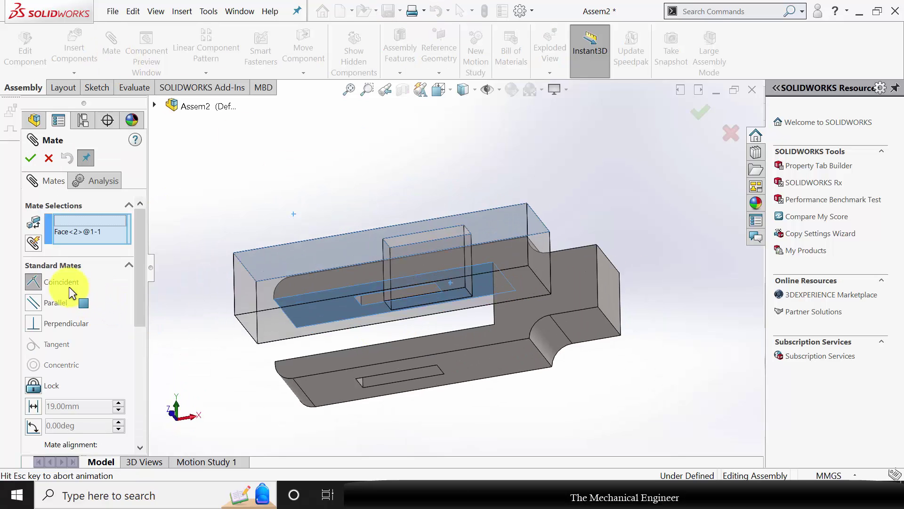
pyautogui.click(34, 163)
# Step: Mate the rod's inner end face coincident with the closed end face of the fork's opening
pyautogui.moveTo(454, 188); pyautogui.dragTo(426, 298, button='middle')
pyautogui.click(529, 363)
pyautogui.moveTo(476, 360); pyautogui.dragTo(484, 335, button='middle')
pyautogui.click(369, 295)
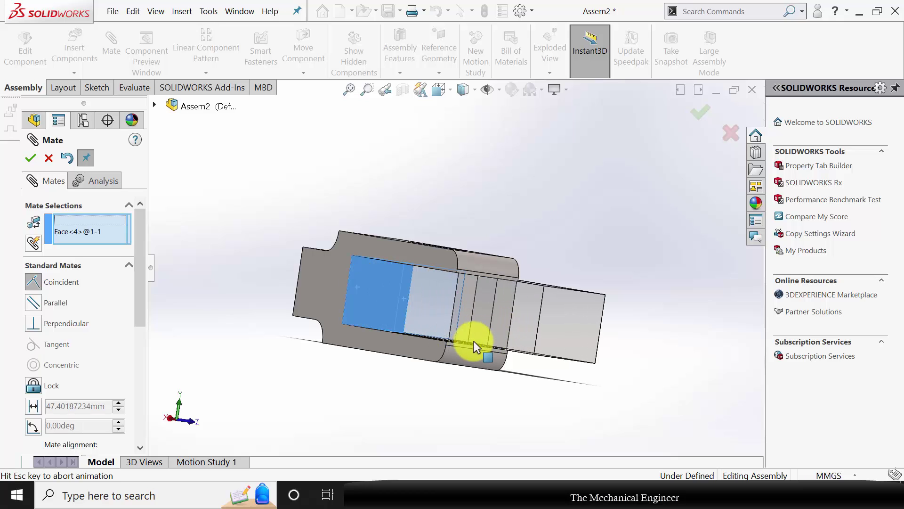
pyautogui.click(30, 158)
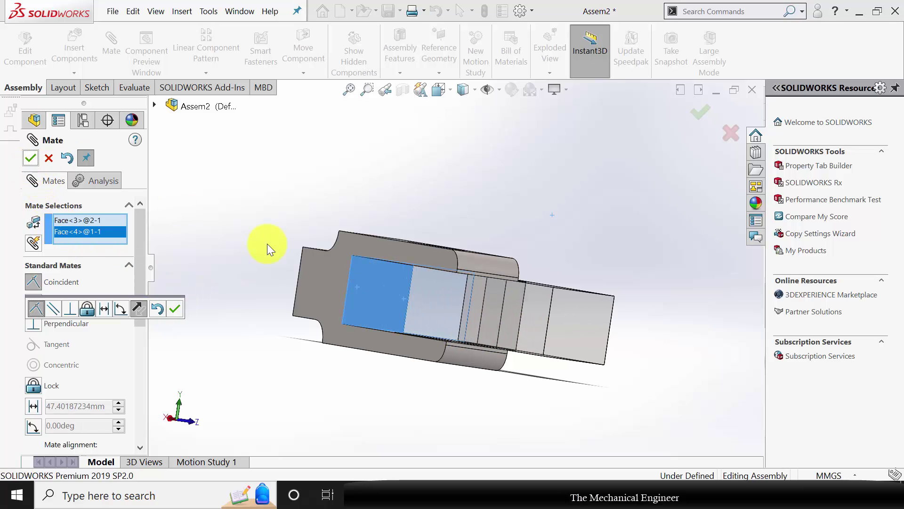
# Step: Mate the side faces of the fork and the rod coincident, and finish mating
pyautogui.click(401, 249)
pyautogui.click(476, 296)
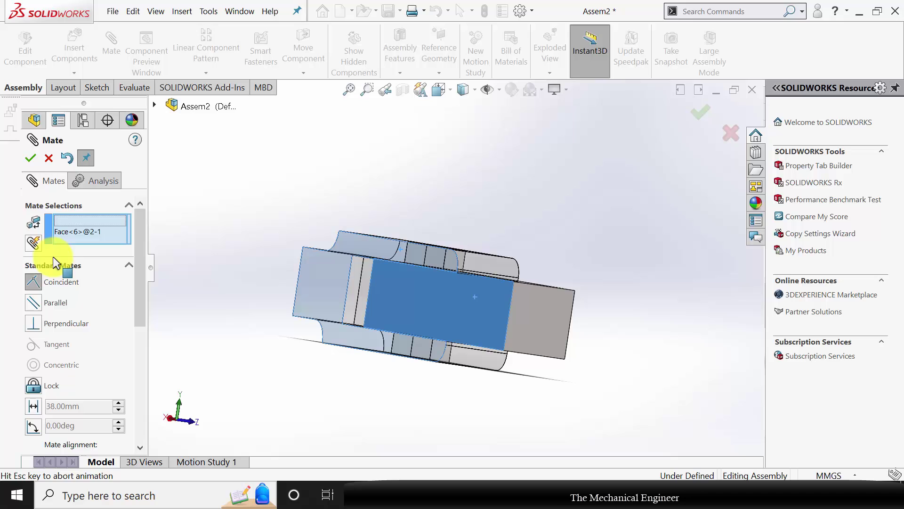
pyautogui.click(30, 159)
pyautogui.click(34, 158)
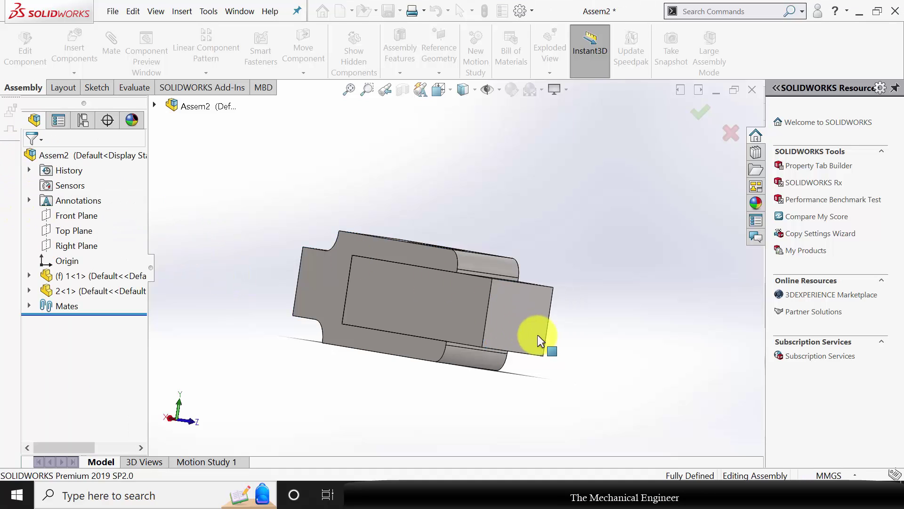
# Step: Insert the gib, part file 3, and place it above the fork's slot
pyautogui.moveTo(538, 334); pyautogui.dragTo(418, 348, button='middle')
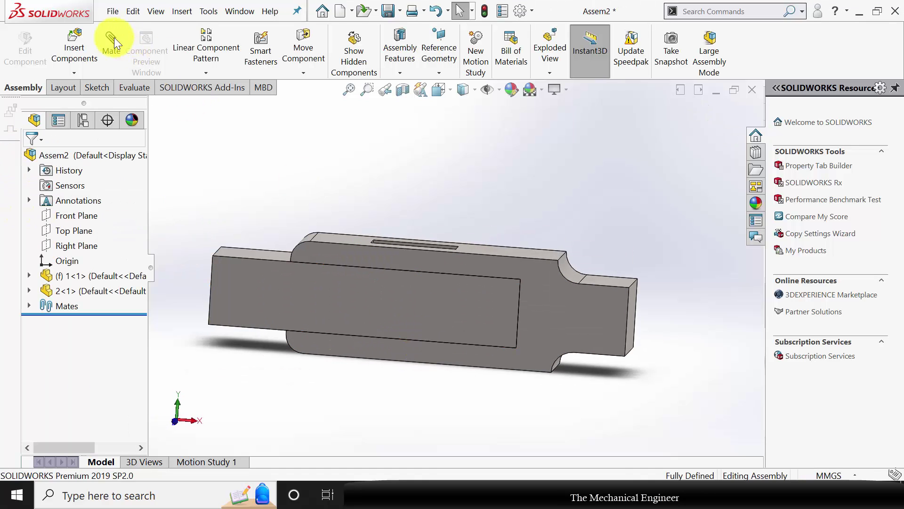
pyautogui.click(74, 41)
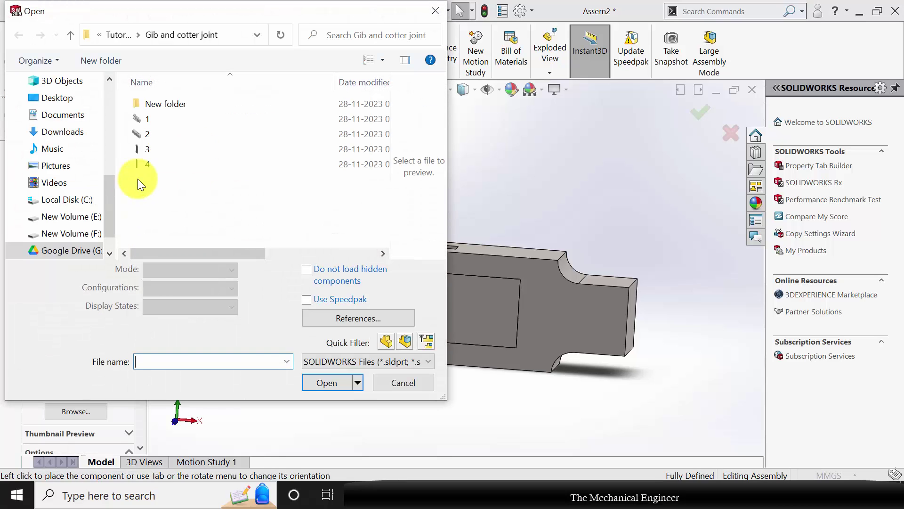
pyautogui.click(152, 151)
pyautogui.click(323, 358)
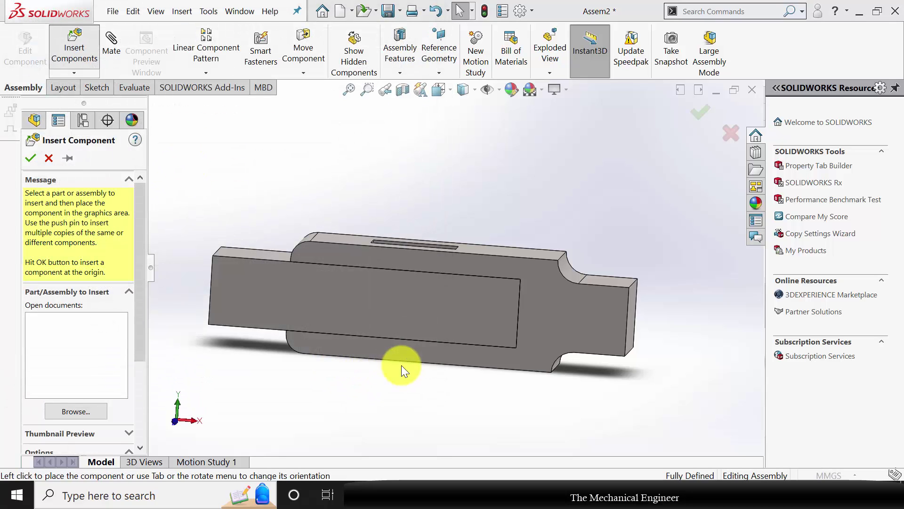
pyautogui.click(431, 236)
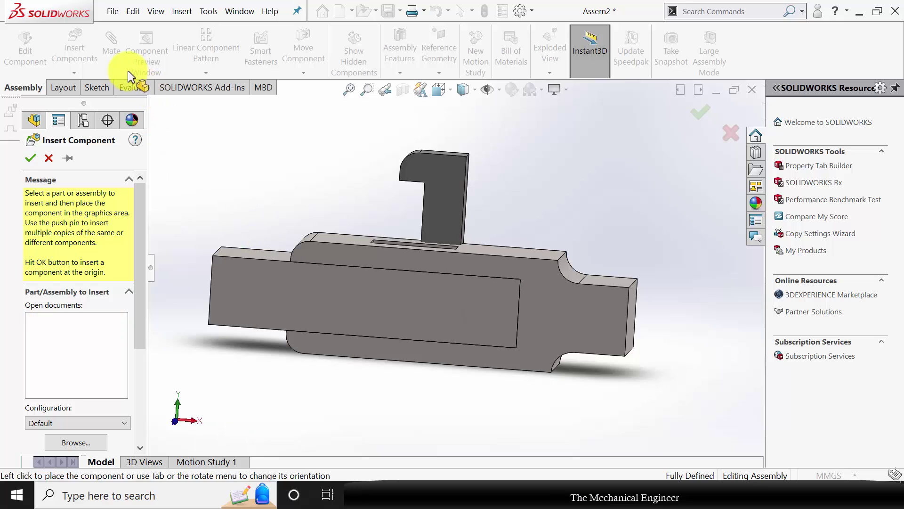
# Step: Mate the gib's flat side face coincident with the long side wall of the fork's slot
pyautogui.click(113, 54)
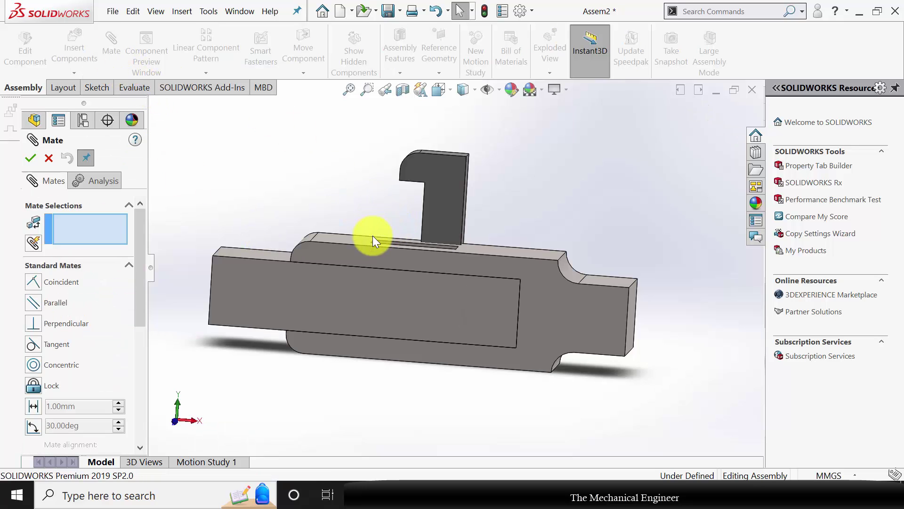
pyautogui.moveTo(372, 235); pyautogui.dragTo(375, 326, button='middle')
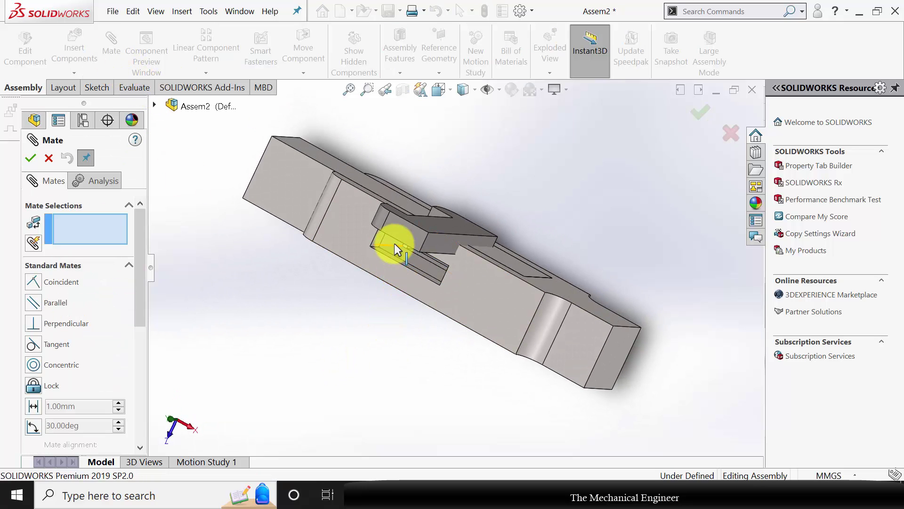
pyautogui.moveTo(382, 255)
pyautogui.mouseDown(button='middle')
pyautogui.moveTo(388, 289)
pyautogui.moveTo(390, 250)
pyautogui.mouseUp(button='middle')
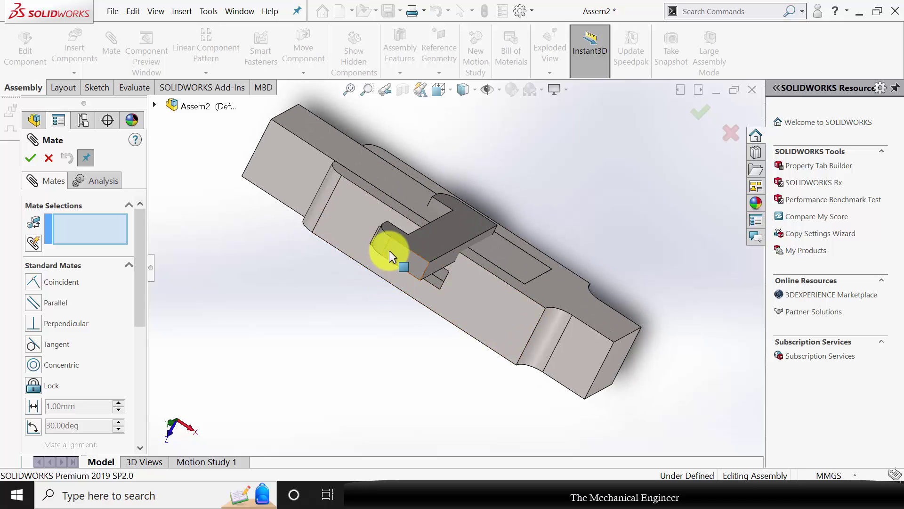
pyautogui.click(436, 282)
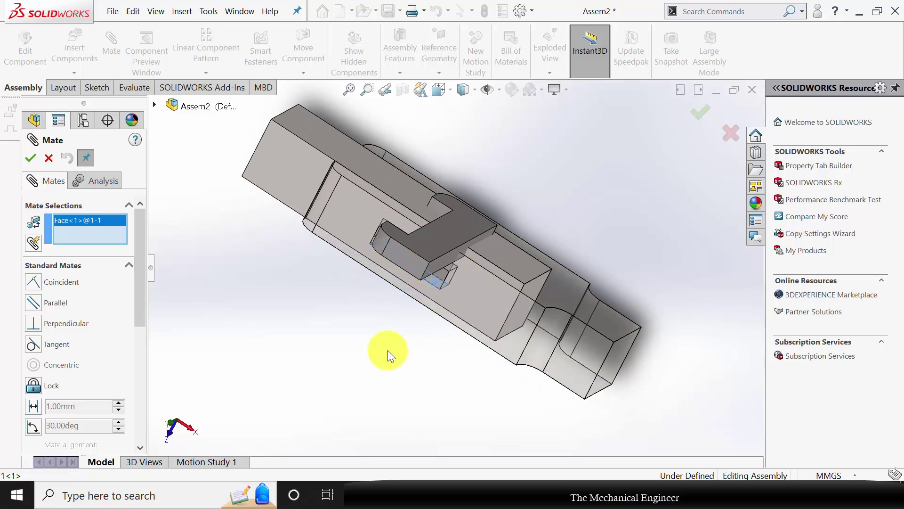
pyautogui.moveTo(388, 350); pyautogui.dragTo(452, 244, button='middle')
pyautogui.click(453, 224)
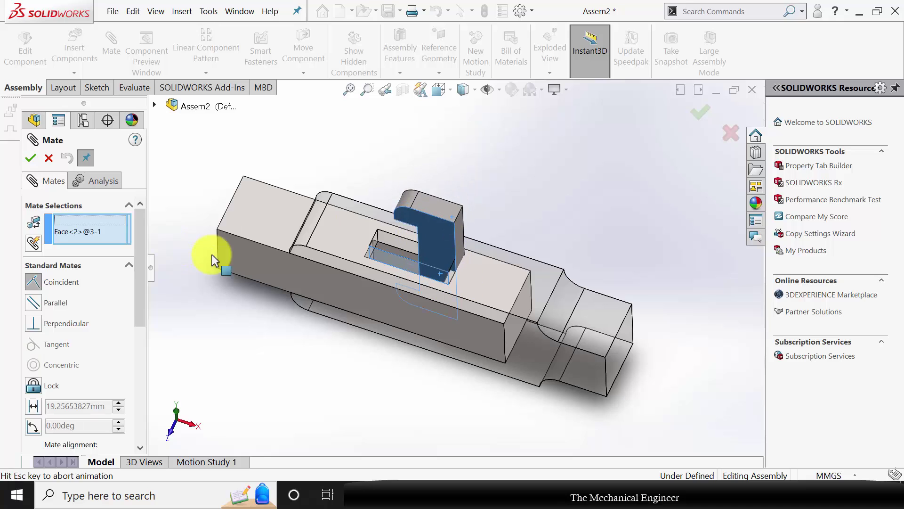
pyautogui.click(29, 158)
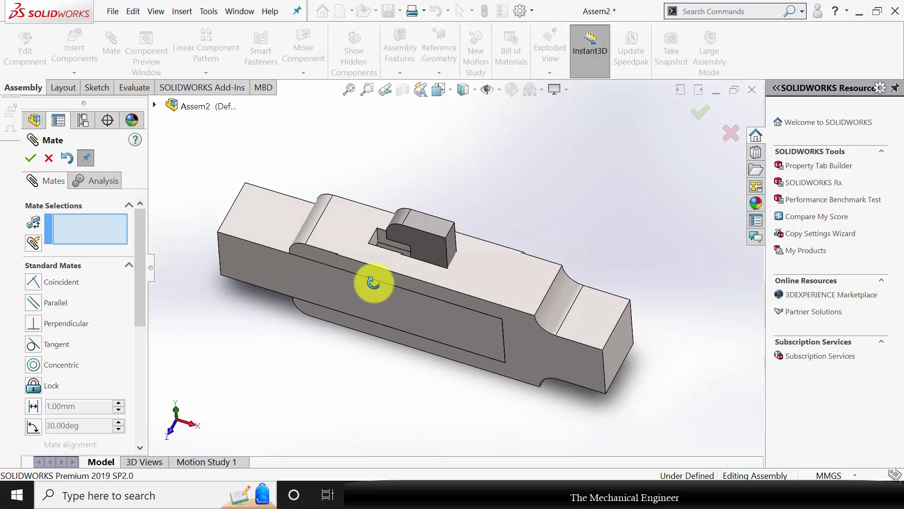
# Step: Mate the gib's inner face below its head coincident with the end wall of the fork's slot
pyautogui.moveTo(388, 267); pyautogui.dragTo(430, 262, button='middle')
pyautogui.scroll(-5, 372, 252)
pyautogui.click(384, 258)
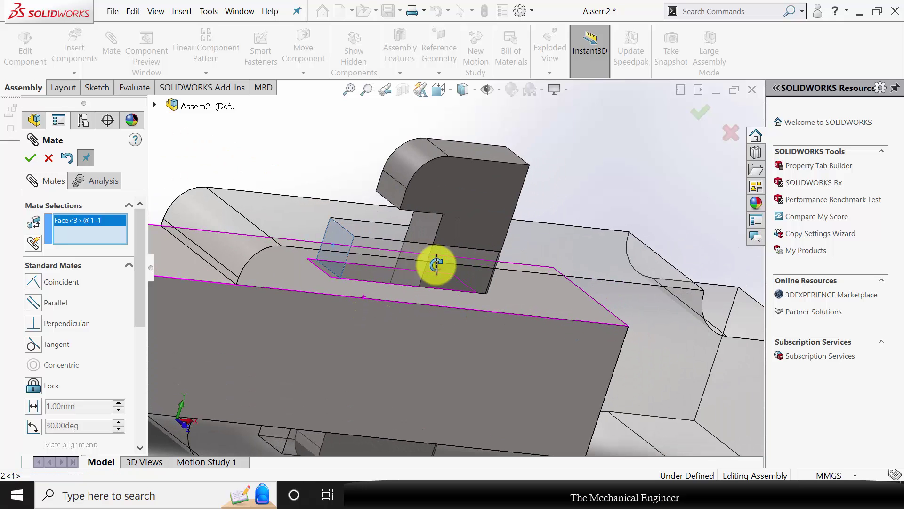
pyautogui.click(222, 245)
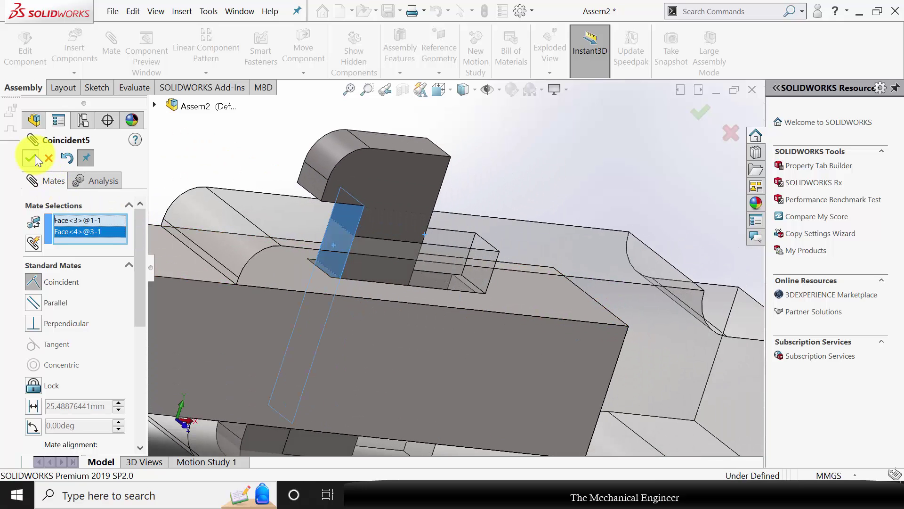
pyautogui.click(30, 158)
# Step: Mate the underside of the gib's upper head coincident with the fork's top face, and finish mating
pyautogui.click(343, 245)
pyautogui.moveTo(343, 245); pyautogui.dragTo(335, 203, button='middle')
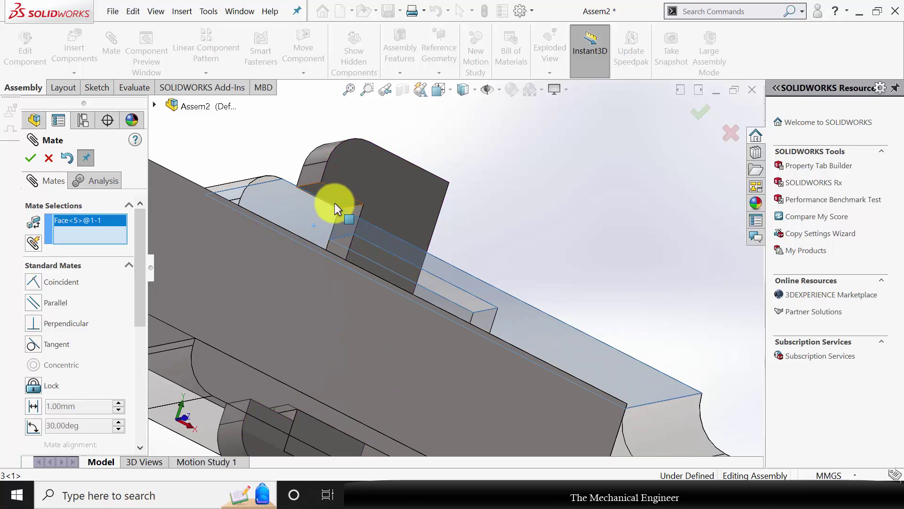
pyautogui.click(332, 200)
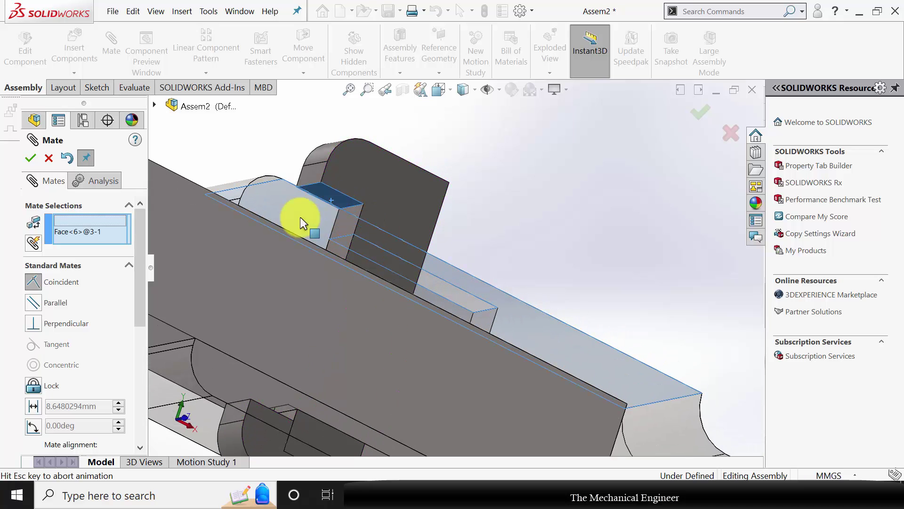
pyautogui.click(31, 158)
pyautogui.press('Escape')
pyautogui.hotkey('ctrl', '7')
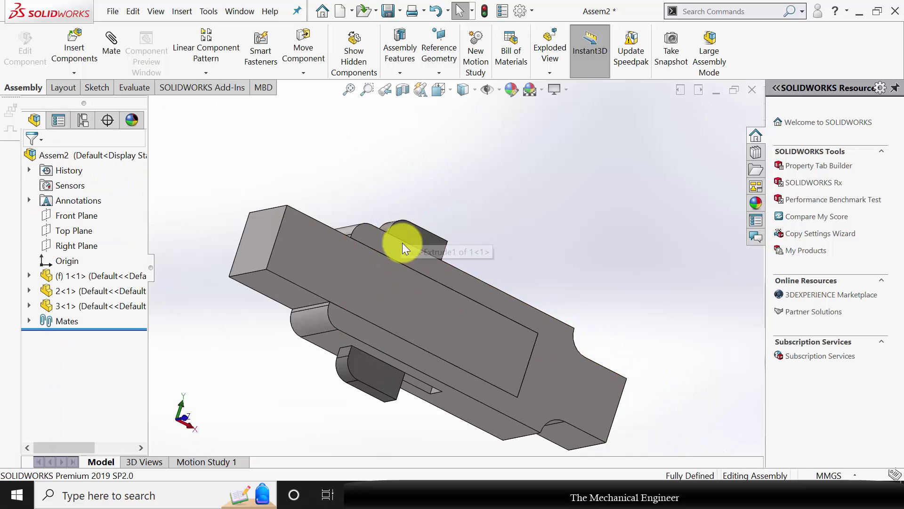
# Step: Insert the cotter, part file 4, into the assembly
pyautogui.click(66, 47)
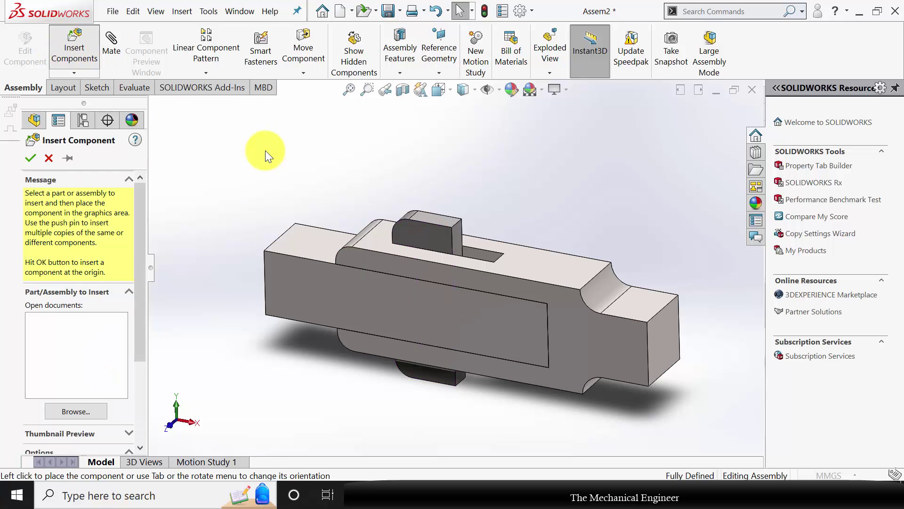
pyautogui.click(166, 160)
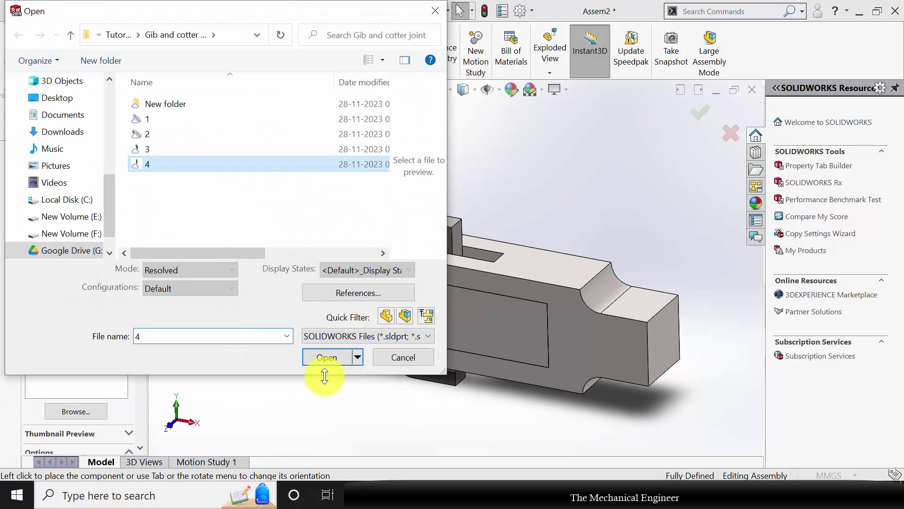